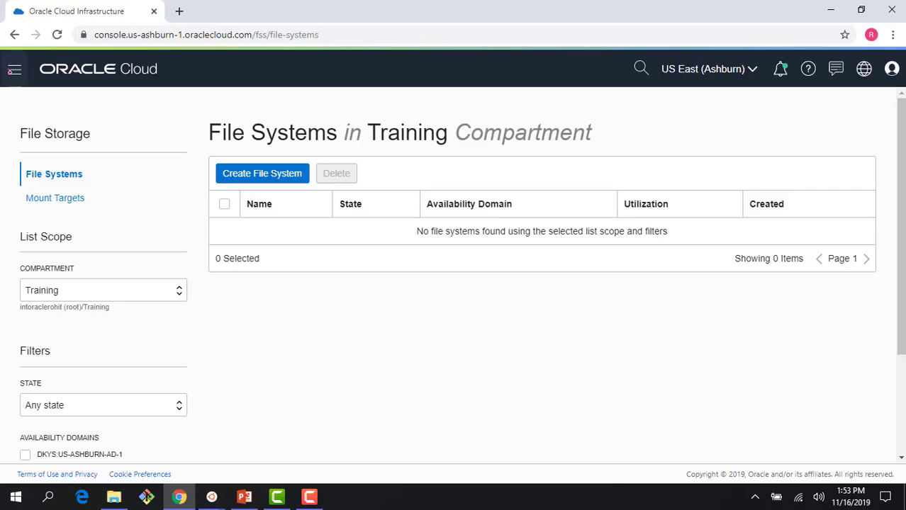
Examine the File Storage lists of file systems and mount targets in the Training compartment.
left_click(13, 70)
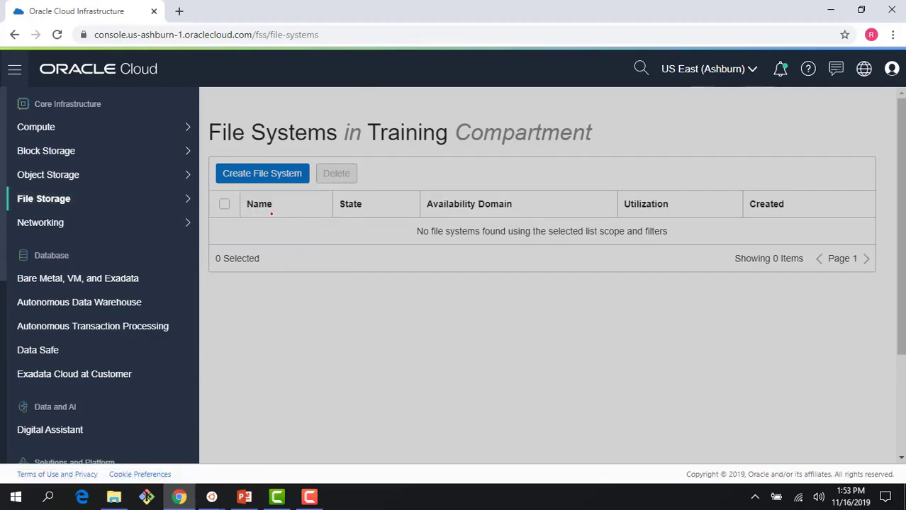
mouse_move(188, 199)
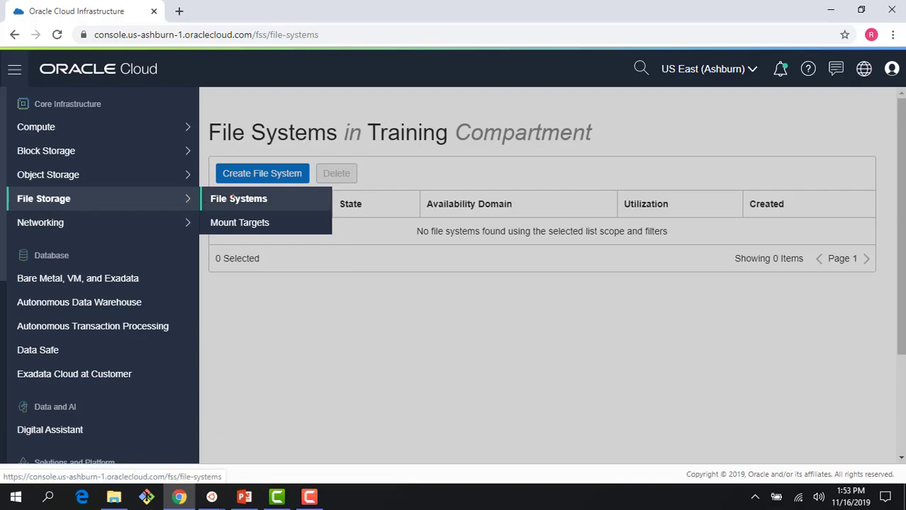
left_click(224, 202)
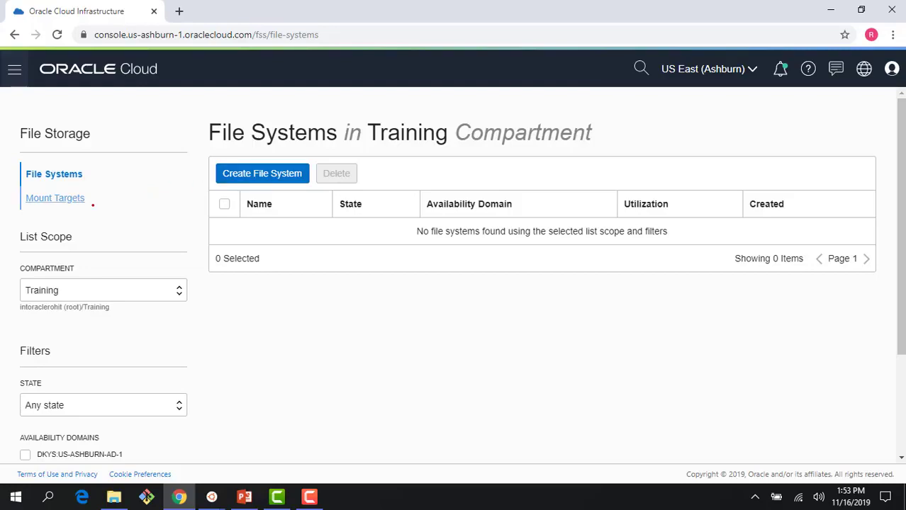
left_click(79, 199)
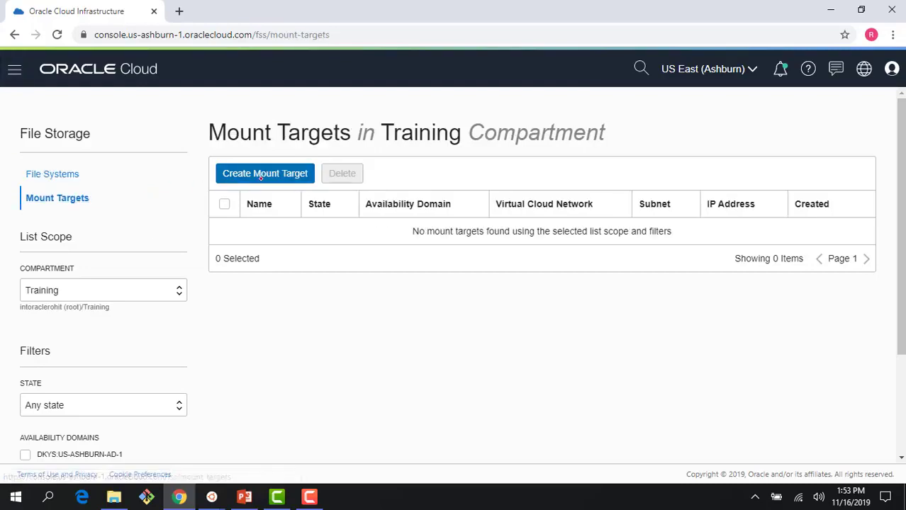
left_click(60, 174)
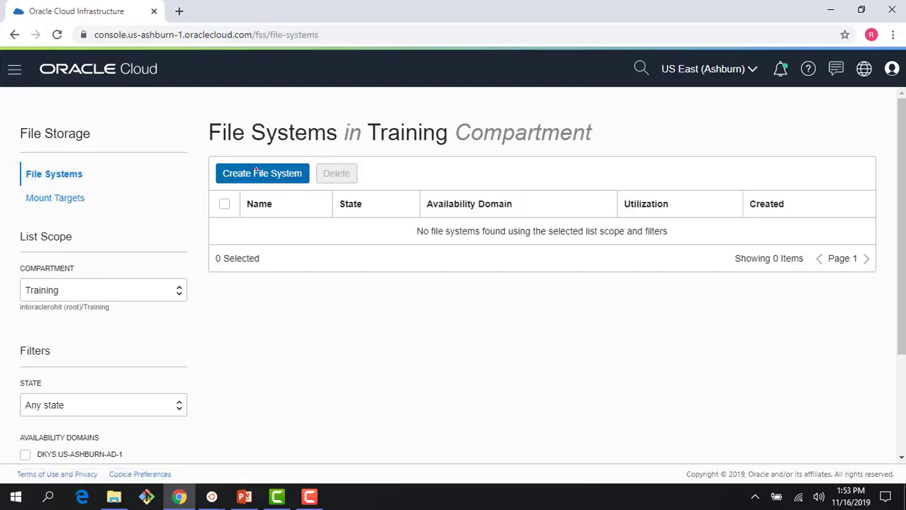
Review the default export, mount target and network settings offered for a new file system, then cancel its creation.
left_click(255, 171)
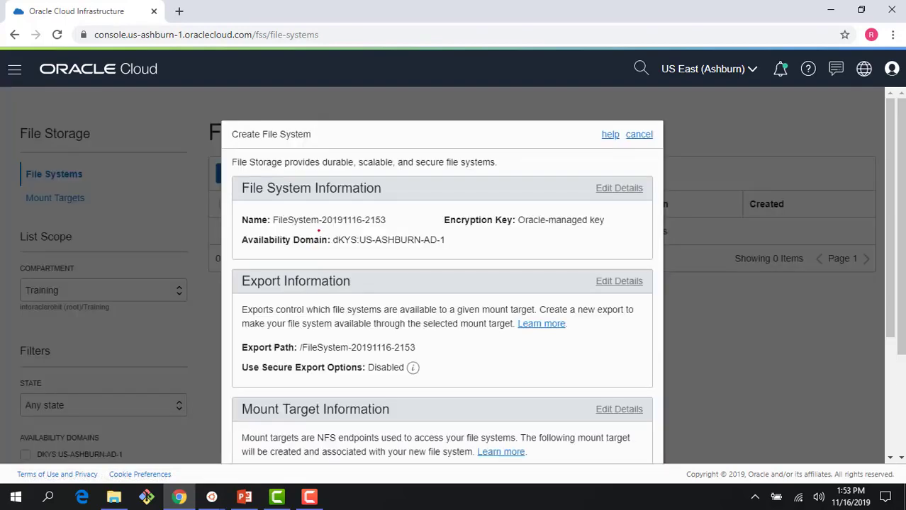
scroll(363, 302, "down", 2)
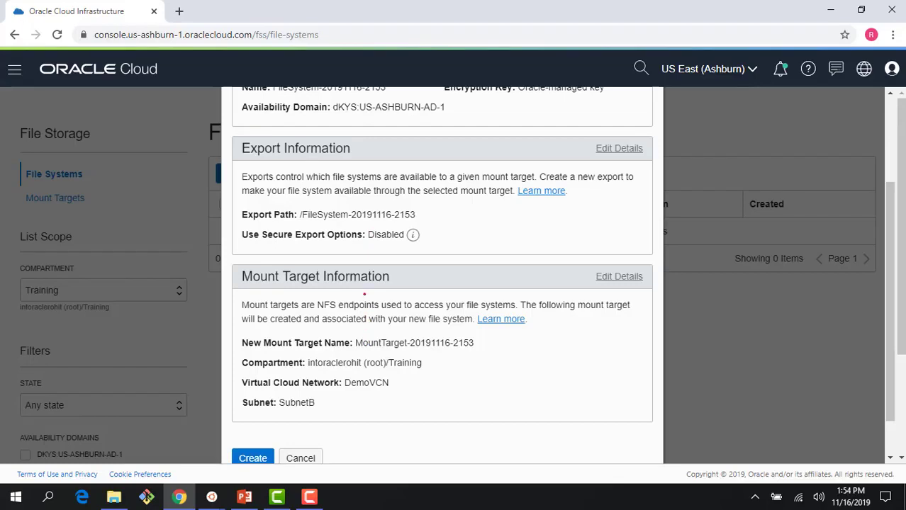
scroll(364, 293, "up", 1)
left_click_drag(346, 450, 412, 448)
scroll(398, 418, "down", 1)
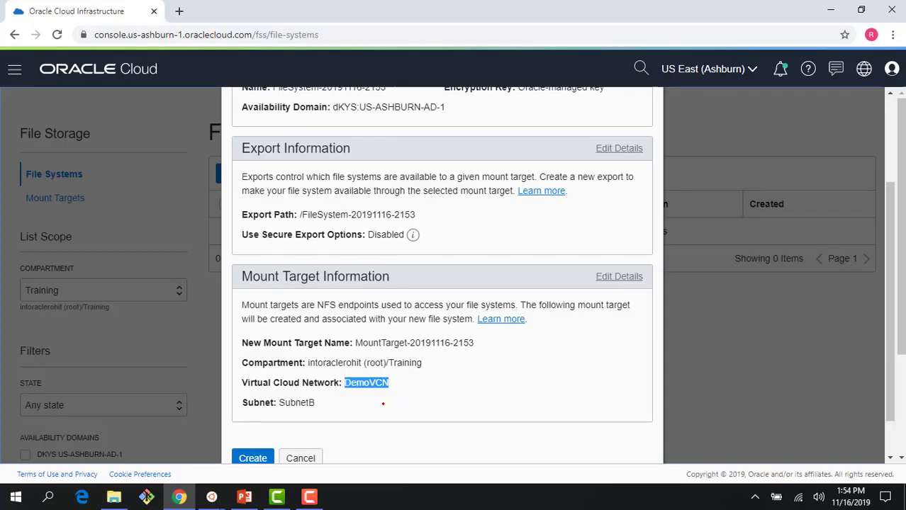
scroll(383, 403, "down", 1)
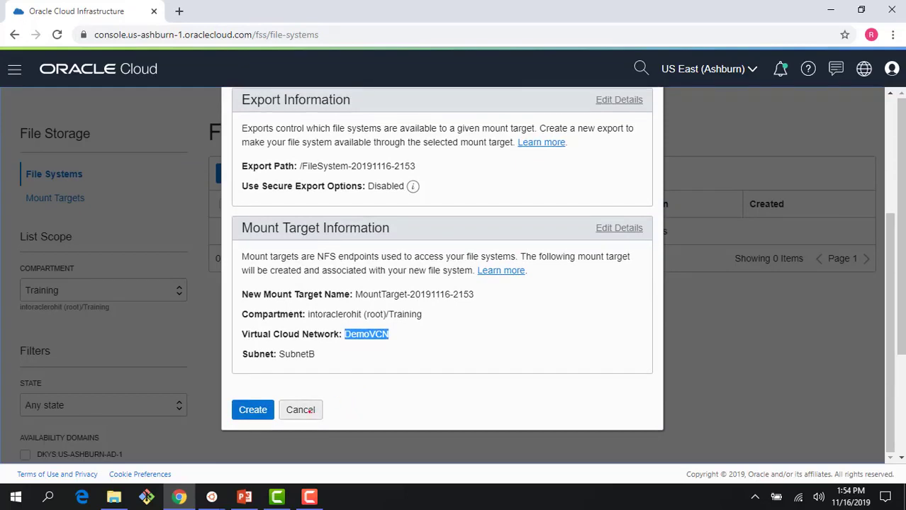
left_click(300, 410)
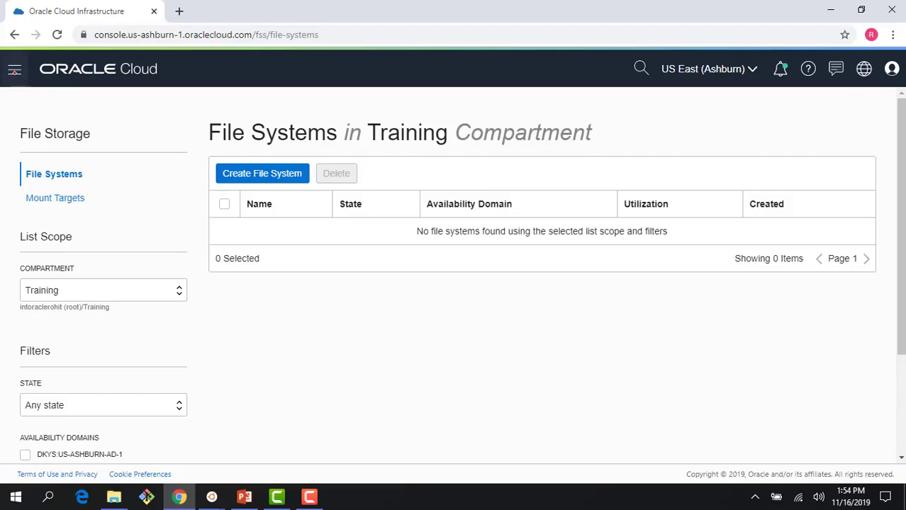
Start a new virtual cloud network named FSSVCN in the Training compartment.
left_click(14, 69)
mouse_move(170, 199)
mouse_move(156, 221)
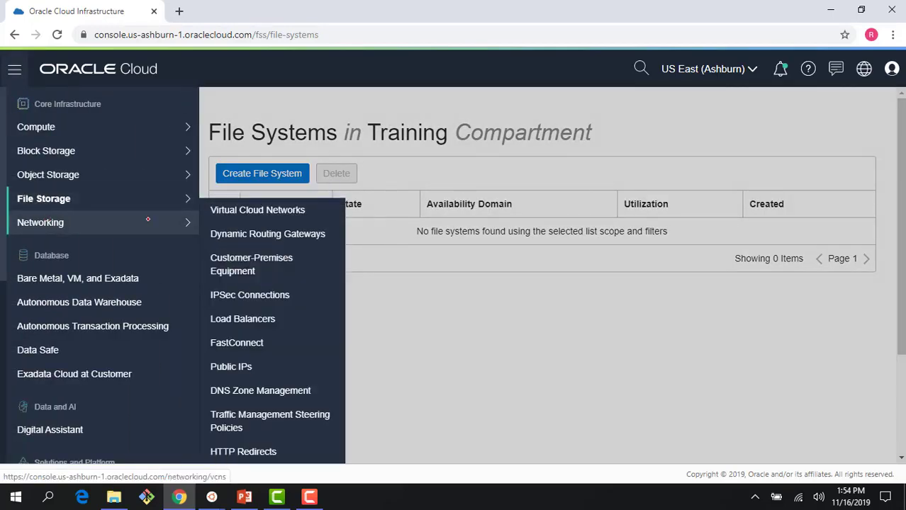
left_click(217, 211)
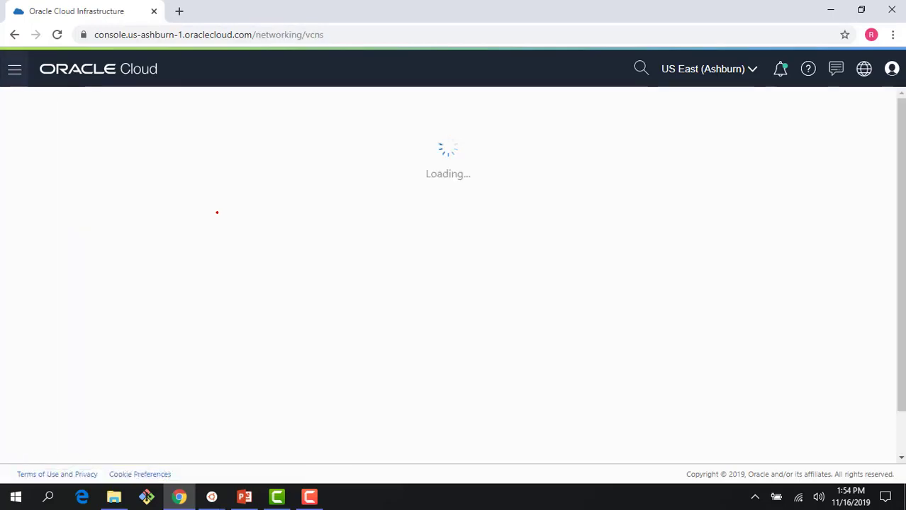
left_click(263, 173)
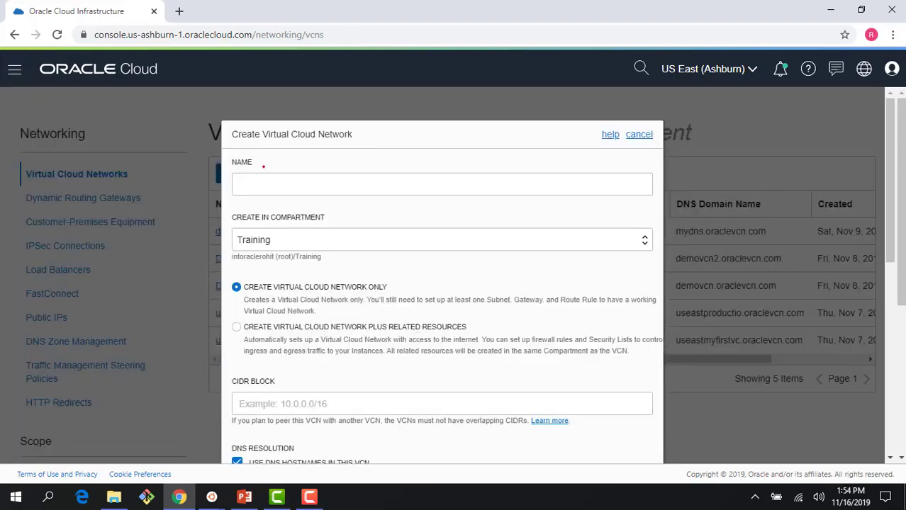
left_click(254, 184)
type("FSSVCN")
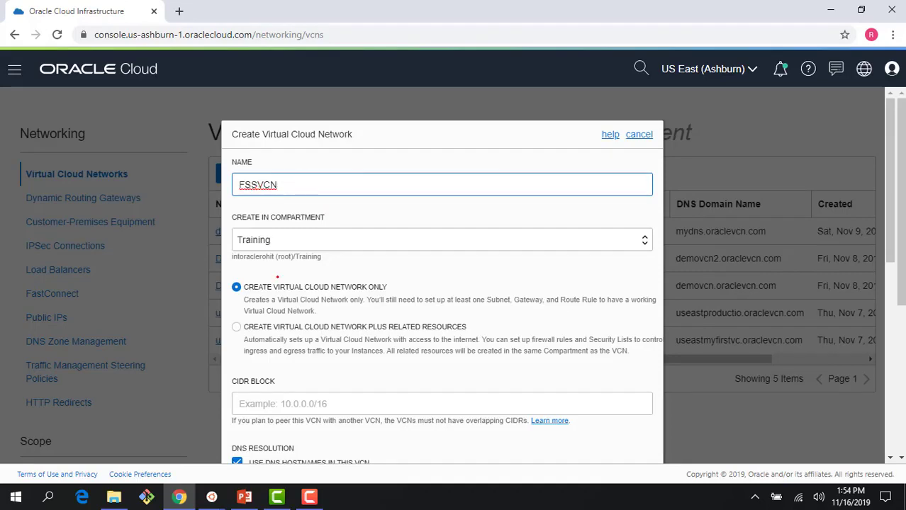
Set the network's CIDR block to 10.0.0.0/16 and create the virtual cloud network.
scroll(268, 281, "down", 2)
left_click(270, 275)
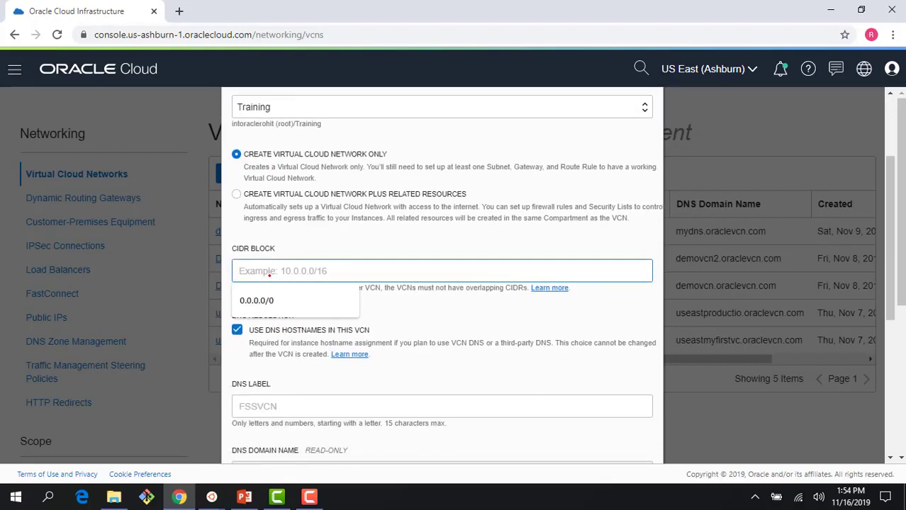
type("10.0.0.0")
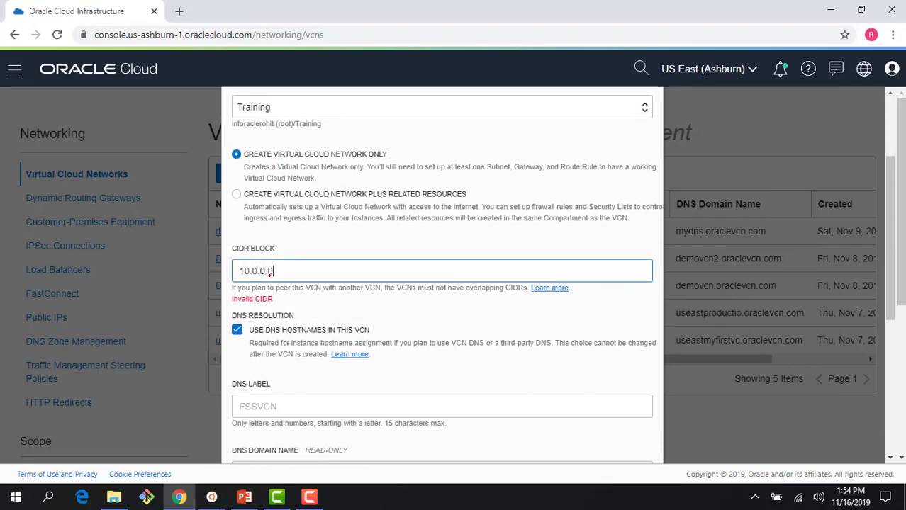
type("/16")
scroll(293, 280, "down", 5)
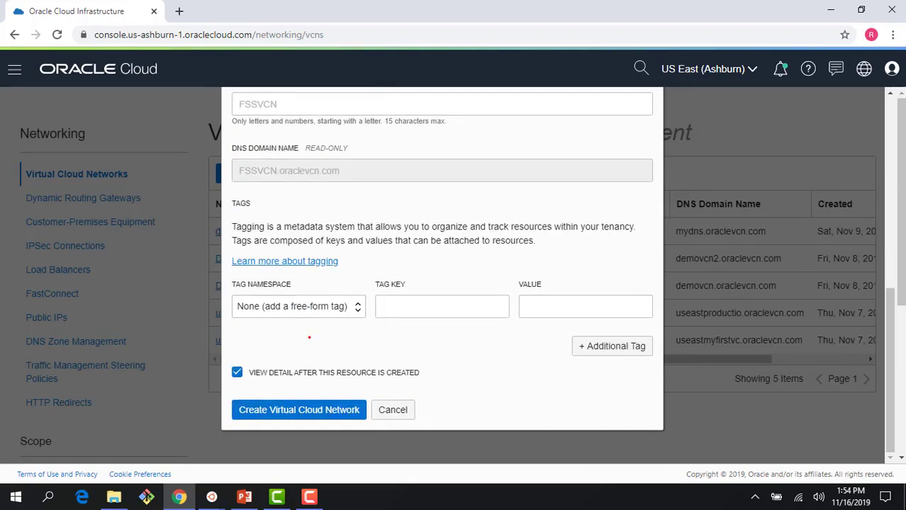
left_click(293, 410)
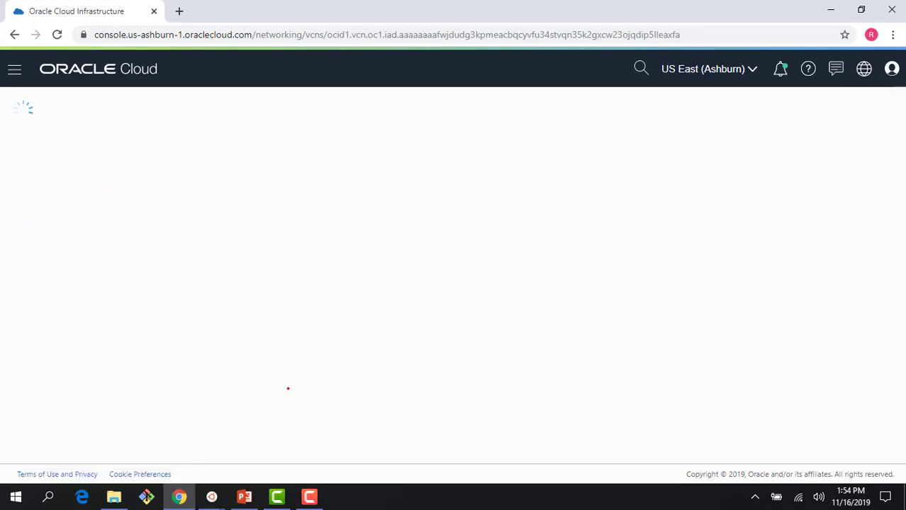
Start a new subnet in FSSVCN named MTsubnet with the CIDR block 10.0.1.0/24.
scroll(287, 386, "down", 2)
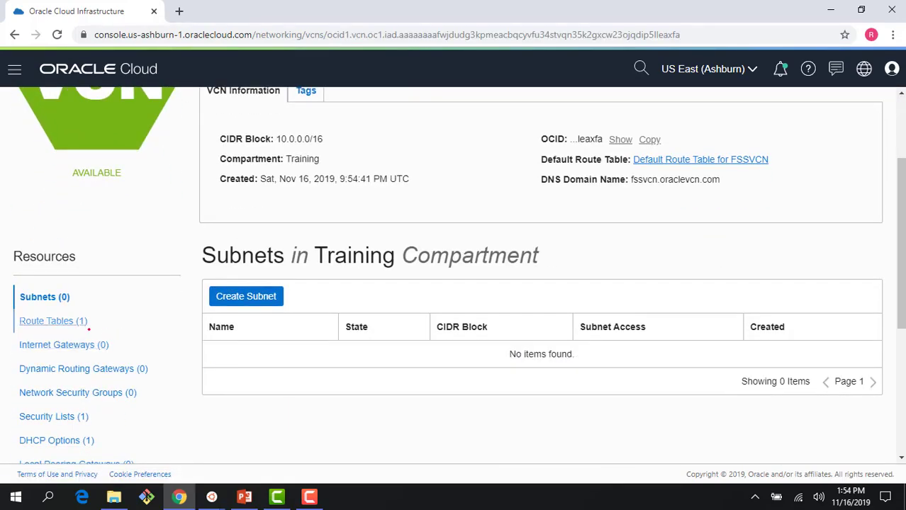
left_click(250, 292)
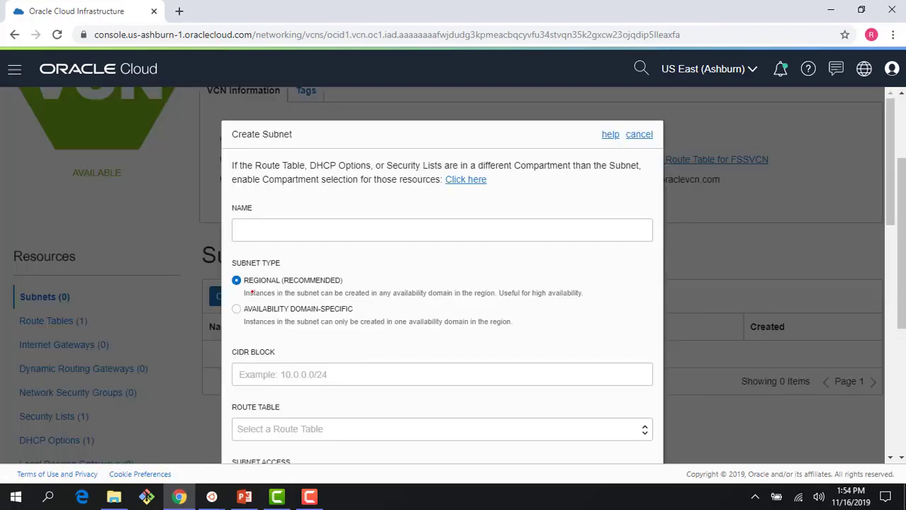
left_click(273, 227)
type("MTs")
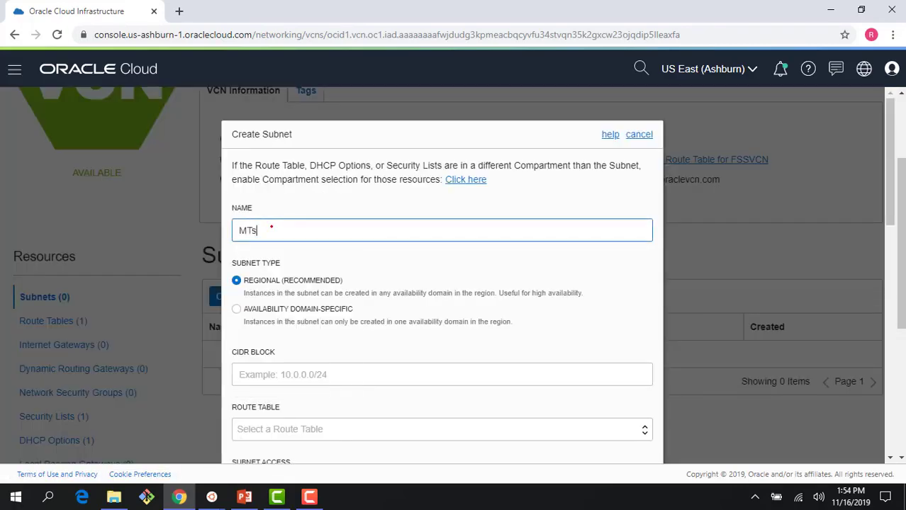
type("ubnet")
scroll(309, 312, "down", 2)
left_click(316, 249)
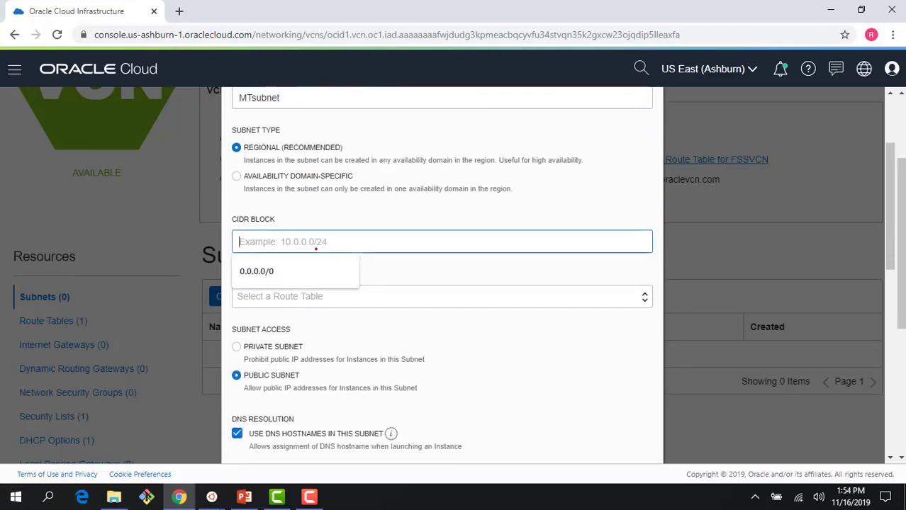
type("10.0.1.")
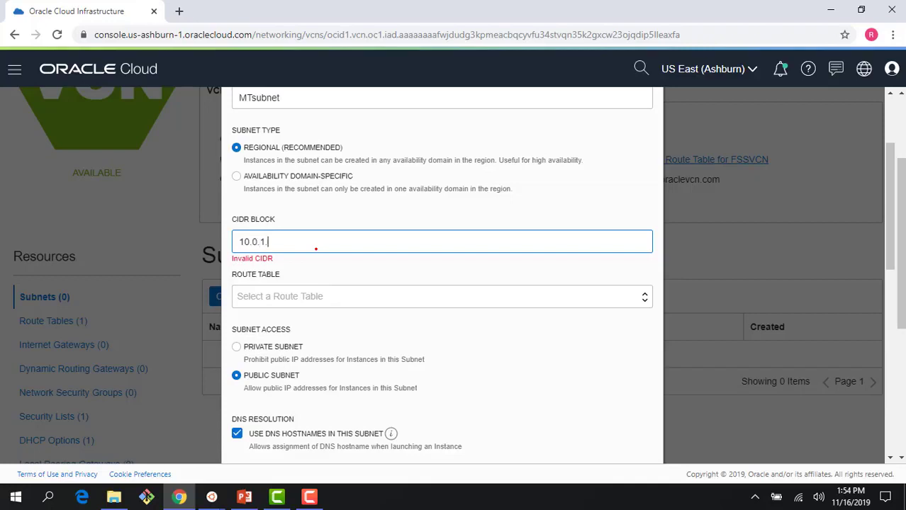
type("0/24")
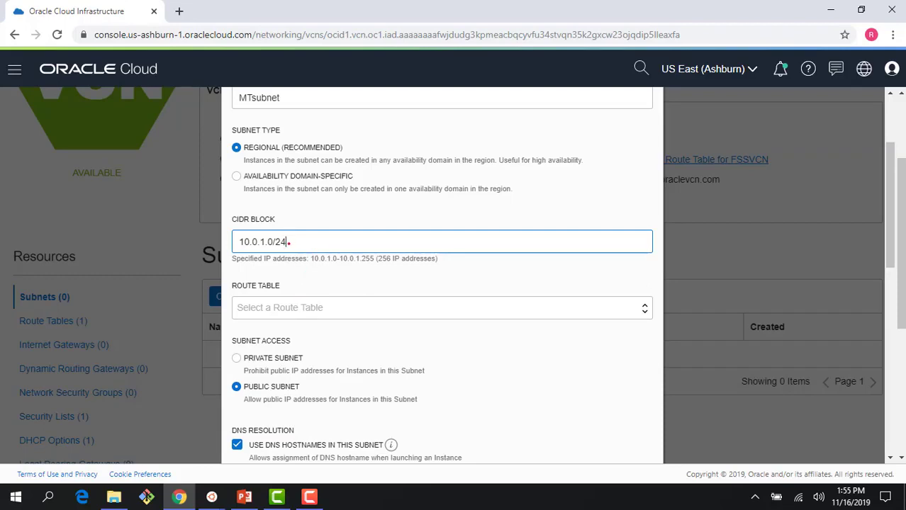
Make MTsubnet a private subnet and assign it the Default Route Table for FSSVCN.
scroll(299, 299, "down", 1)
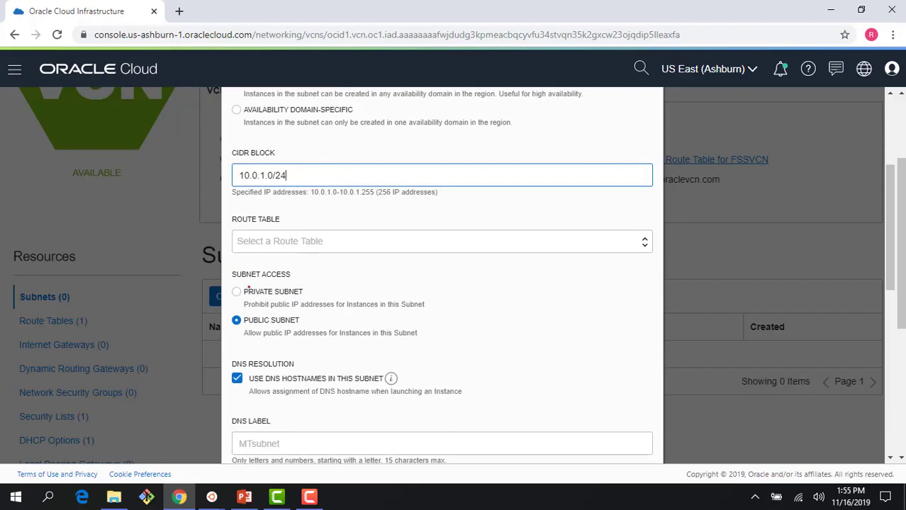
left_click(236, 291)
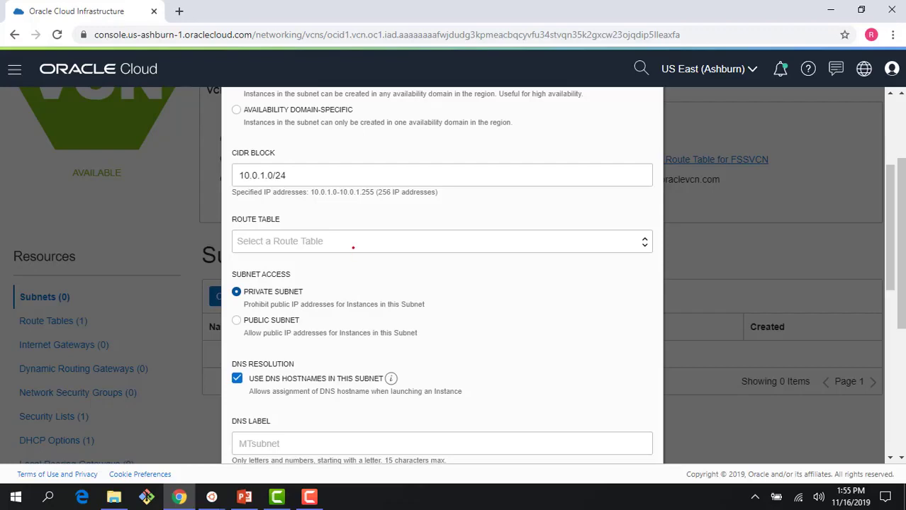
left_click(352, 242)
left_click(350, 284)
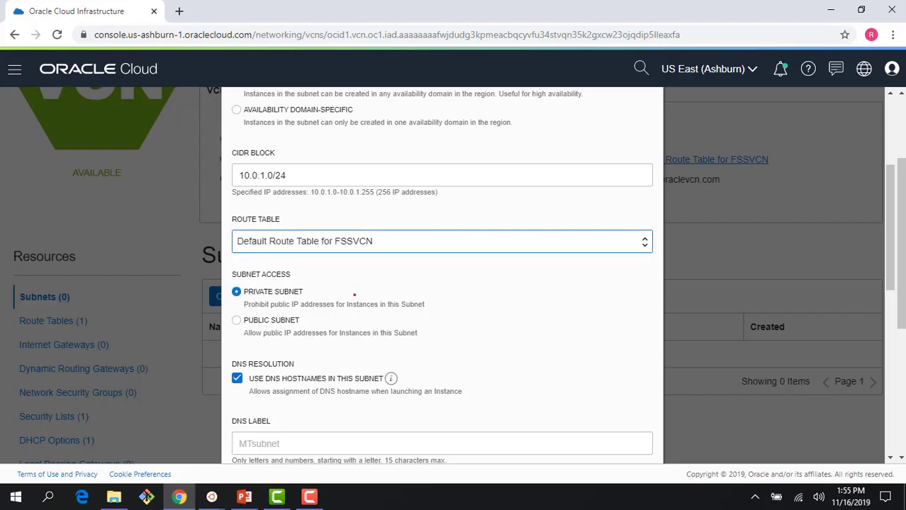
Assign the Default Security List for FSSVCN to MTsubnet and create the subnet.
scroll(347, 298, "down", 3)
scroll(335, 338, "down", 1)
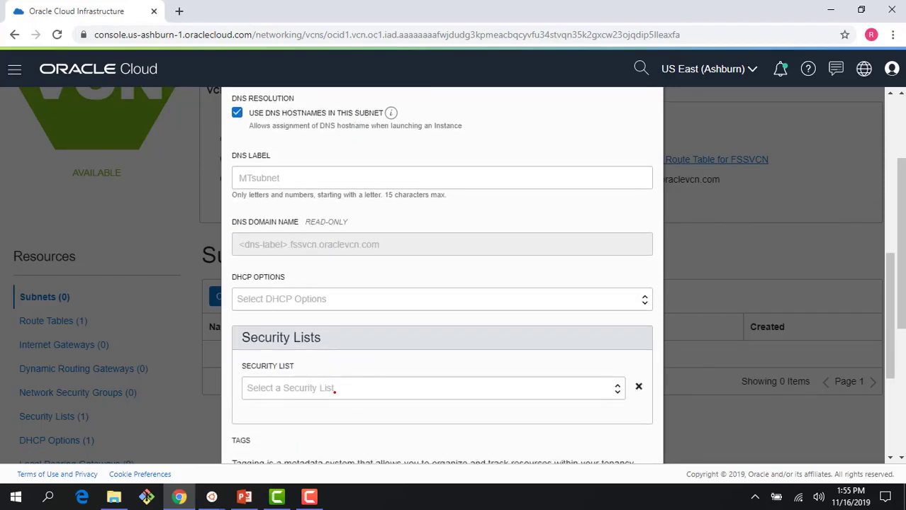
left_click(335, 390)
left_click(331, 430)
scroll(337, 387, "down", 2)
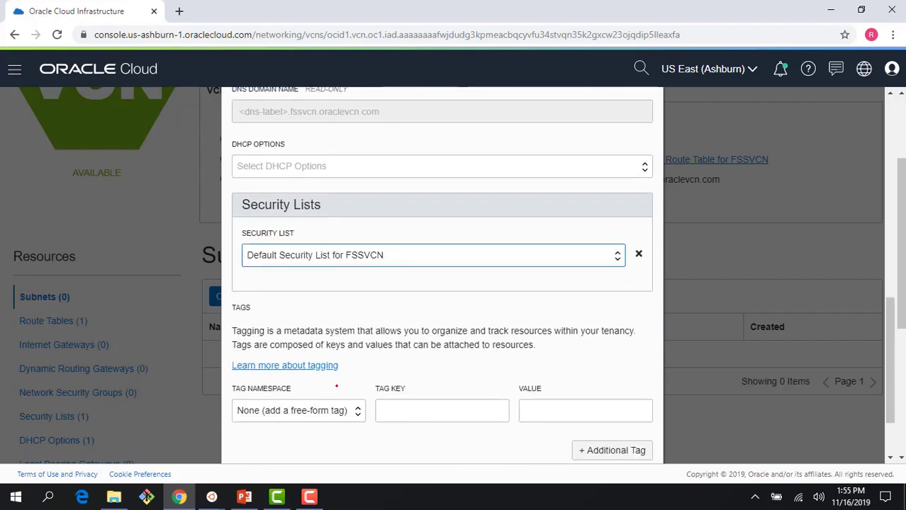
scroll(337, 387, "down", 1)
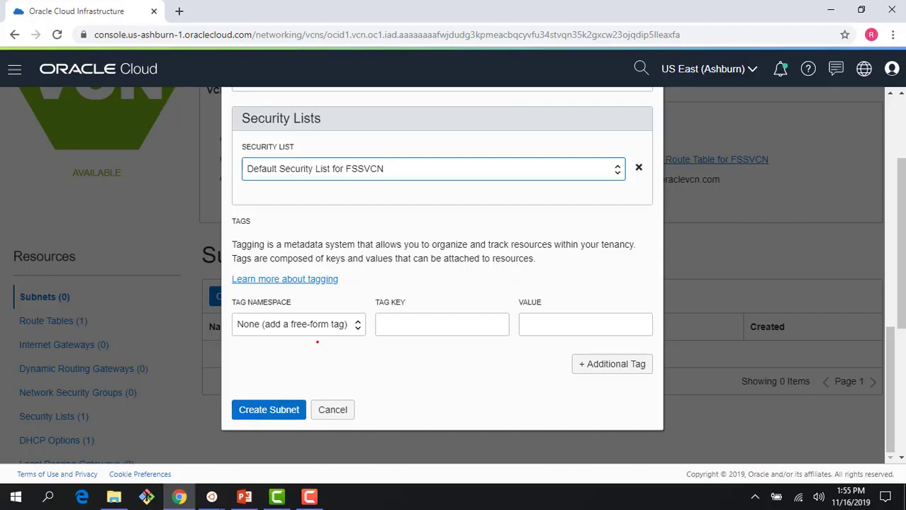
scroll(308, 327, "up", 8)
scroll(308, 327, "up", 1)
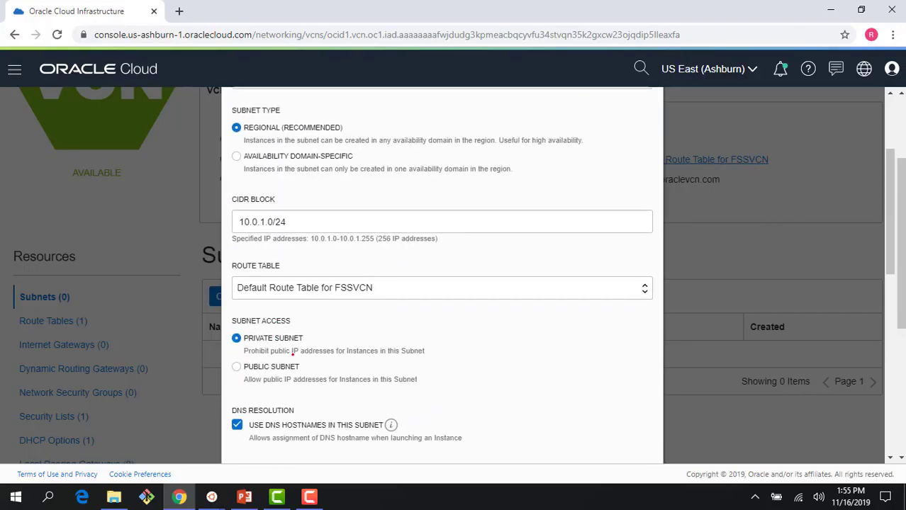
scroll(292, 354, "down", 8)
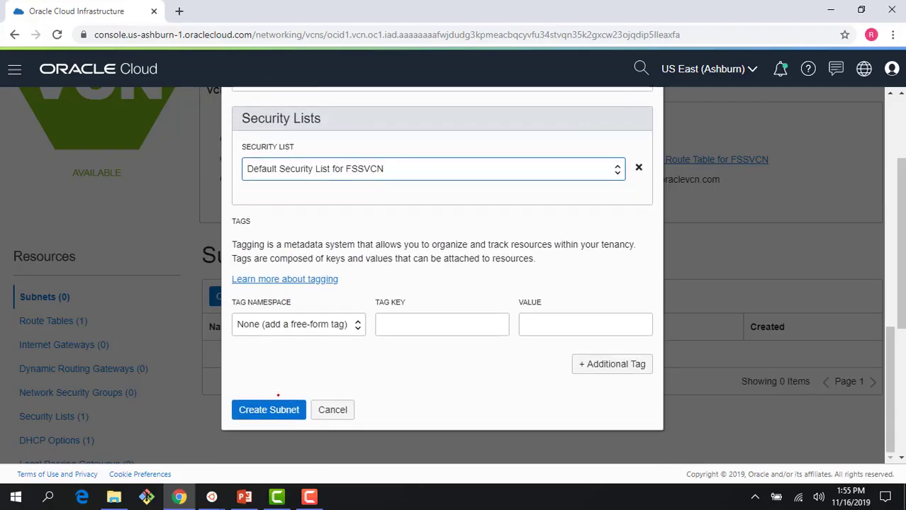
left_click(275, 407)
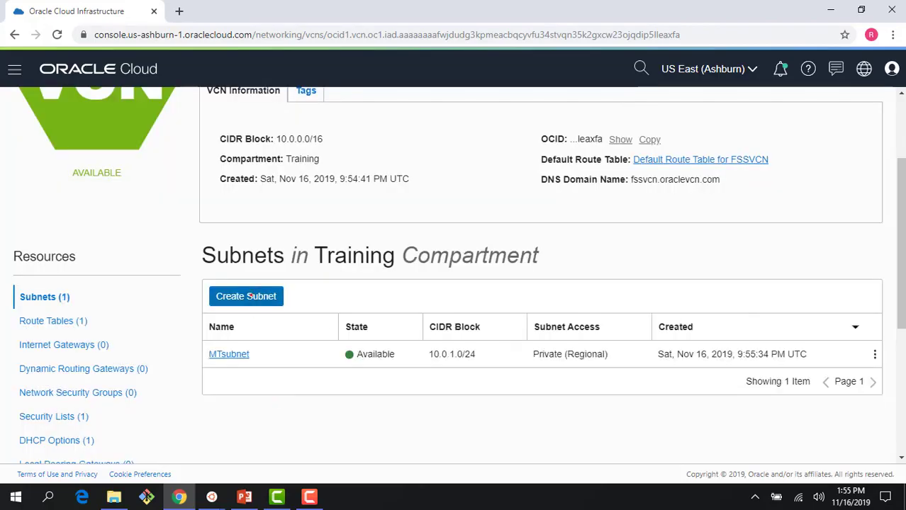
Start a second subnet in FSSVCN and name it computesubnet.
left_click(247, 296)
left_click(260, 228)
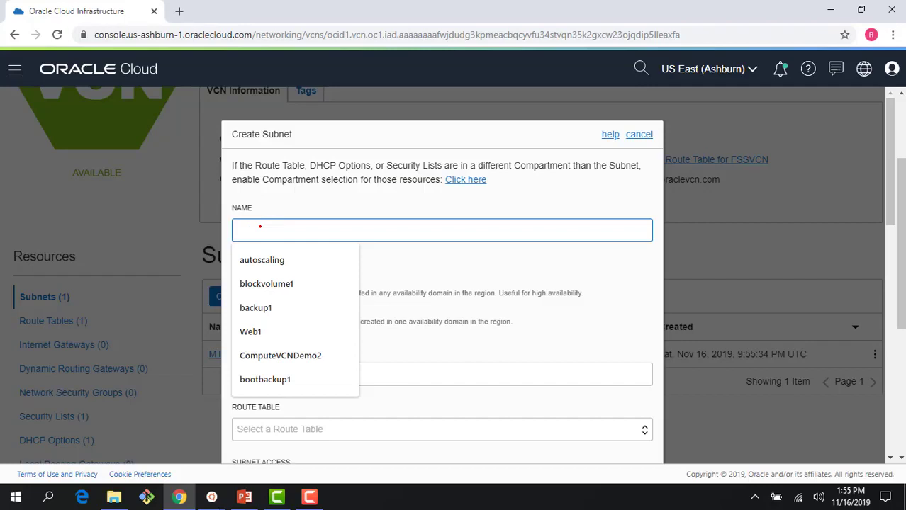
type("N")
key("BackSpace")
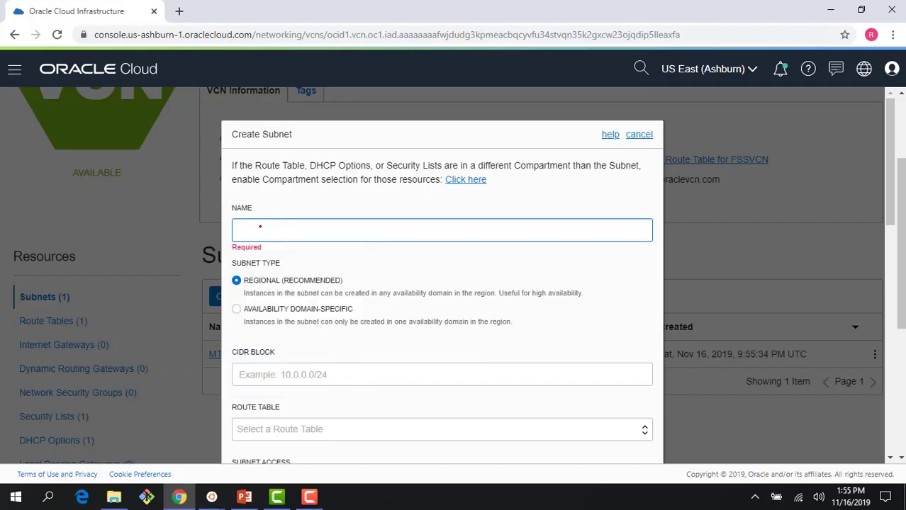
type("computes")
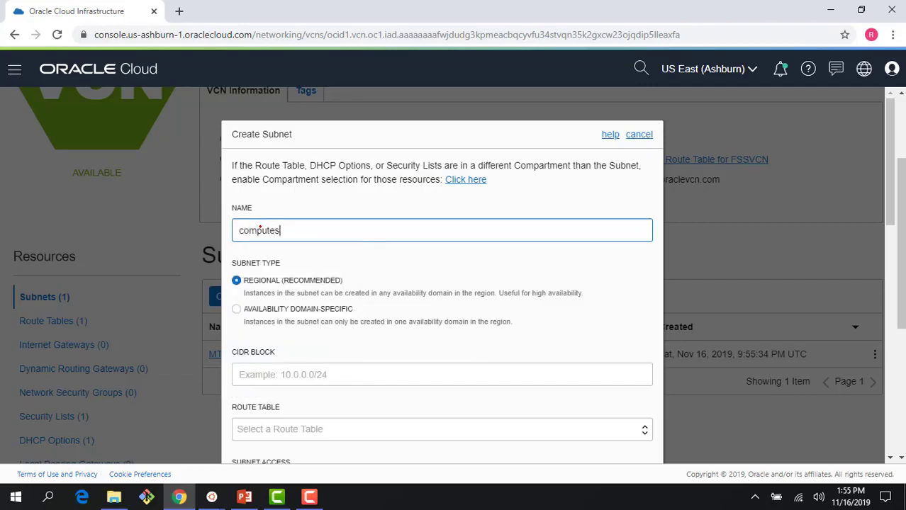
type("ubnet")
Set computesubnet's CIDR block to 10.0.2.0/24 and assign it the Default Route Table for FSSVCN.
scroll(265, 325, "down", 2)
left_click(274, 241)
type("1")
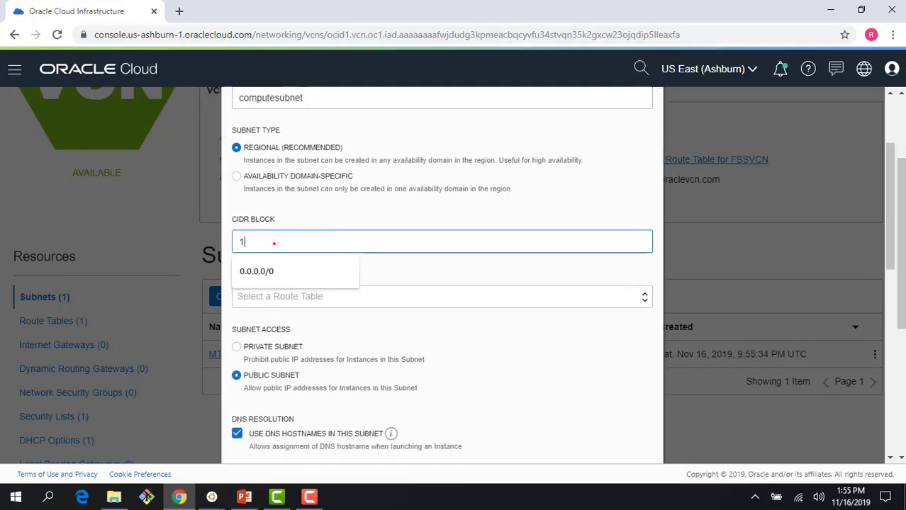
type("0.0.2.0")
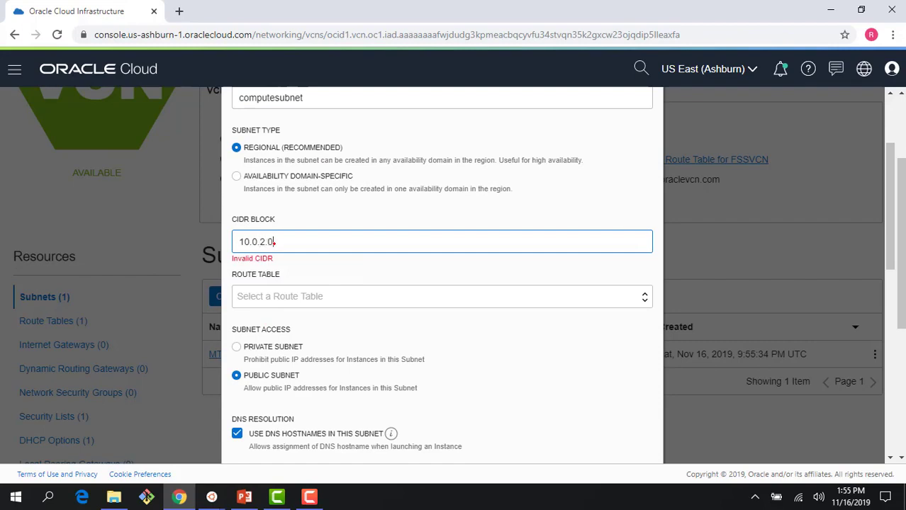
type("/24")
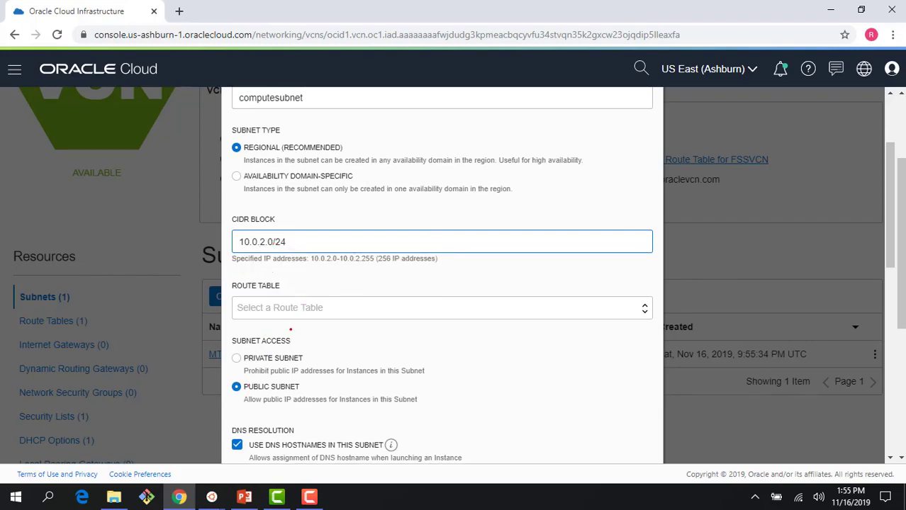
left_click(293, 309)
left_click(294, 350)
Assign the Default Security List for FSSVCN to computesubnet and create it as a regional public subnet.
scroll(293, 353, "down", 1)
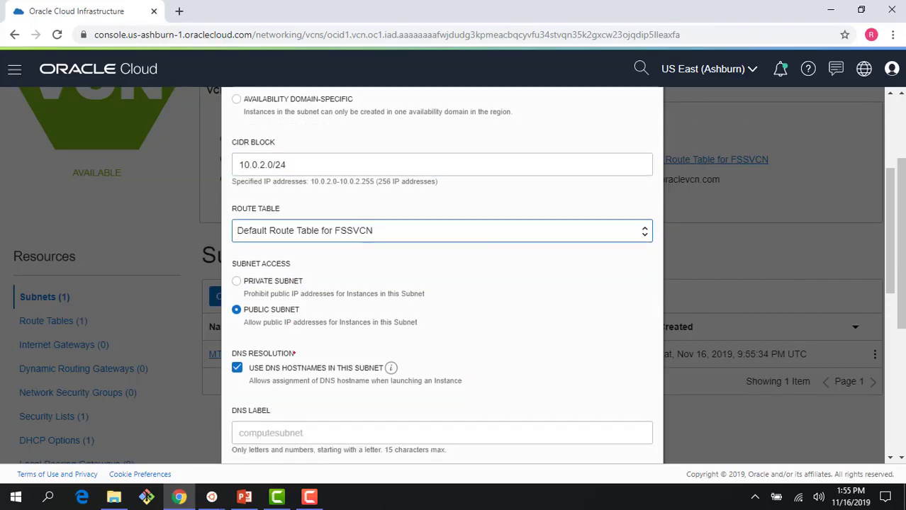
scroll(293, 353, "down", 1)
scroll(291, 357, "down", 2)
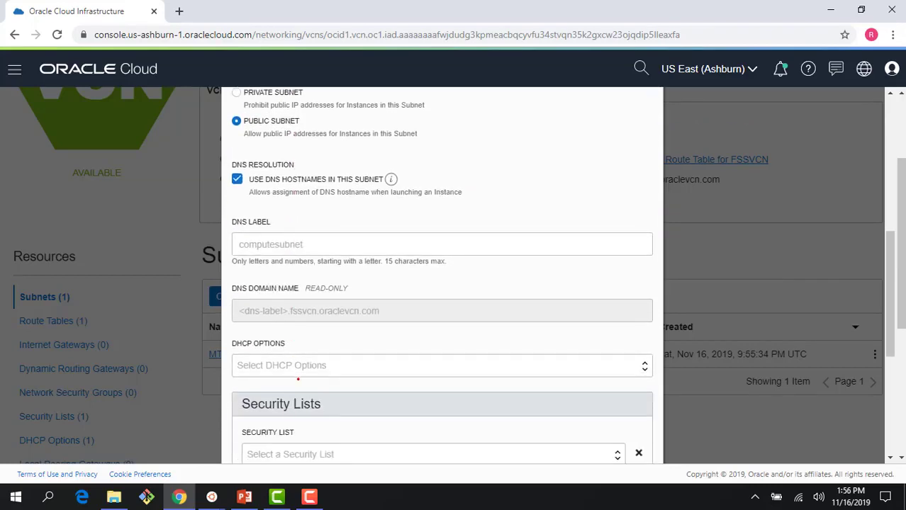
scroll(298, 379, "down", 2)
left_click(323, 332)
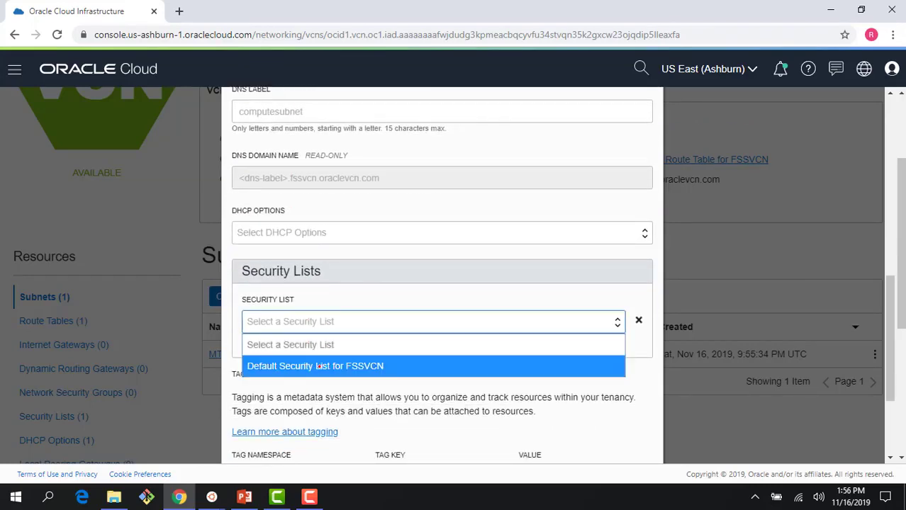
left_click(319, 365)
scroll(319, 369, "up", 1)
scroll(319, 370, "up", 4)
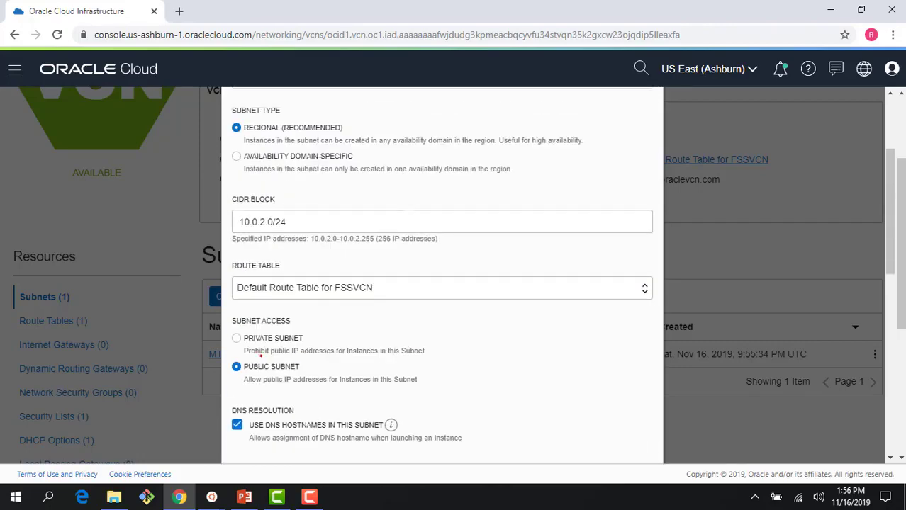
scroll(293, 370, "down", 6)
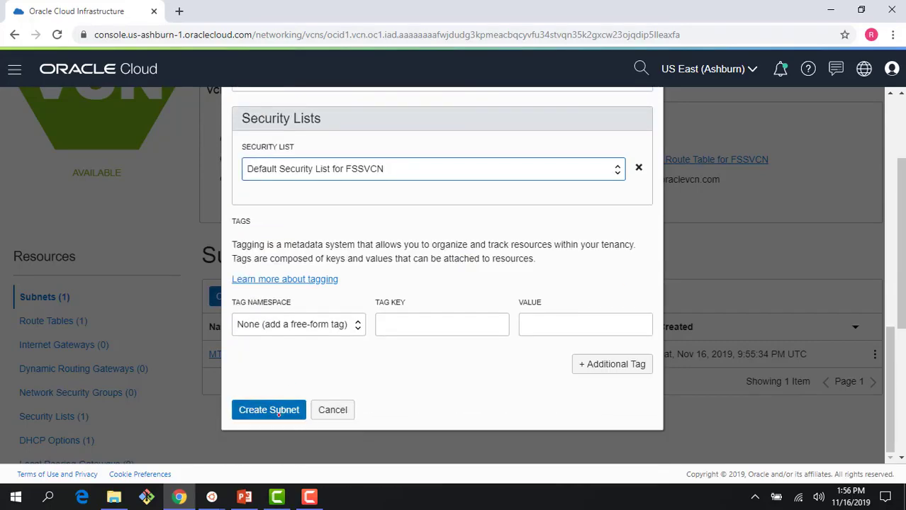
left_click(273, 410)
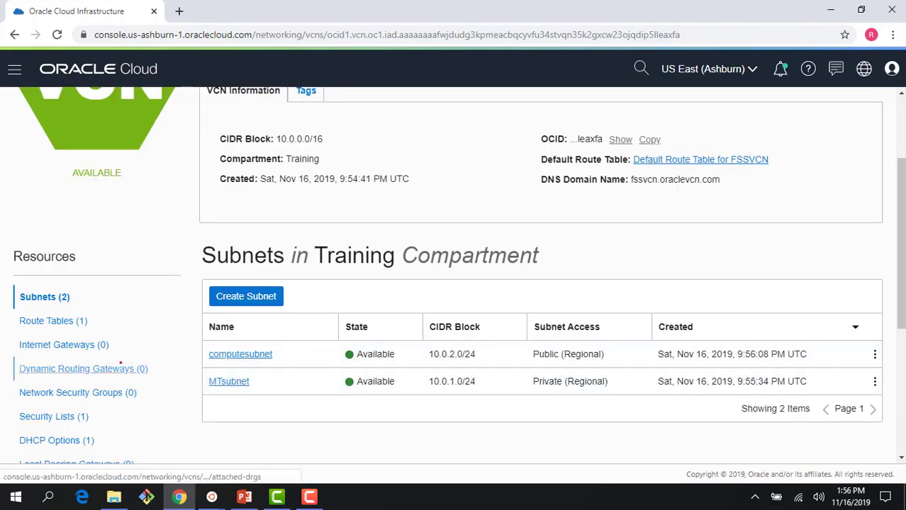
Create a route table named PrivateRT without rules for FSSVCN in the Training compartment.
left_click(53, 321)
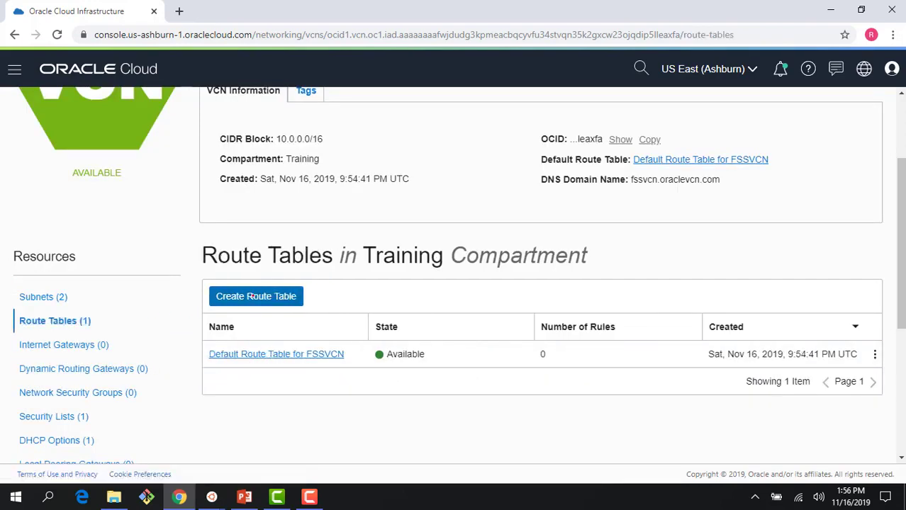
left_click(248, 299)
left_click(252, 181)
type("p")
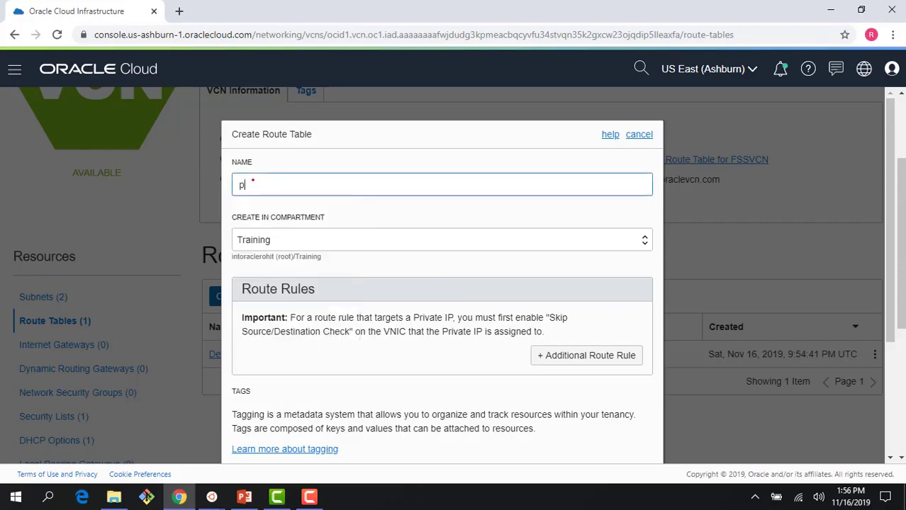
type("rivateRT")
key("BackSpace")
type("P")
scroll(322, 250, "down", 2)
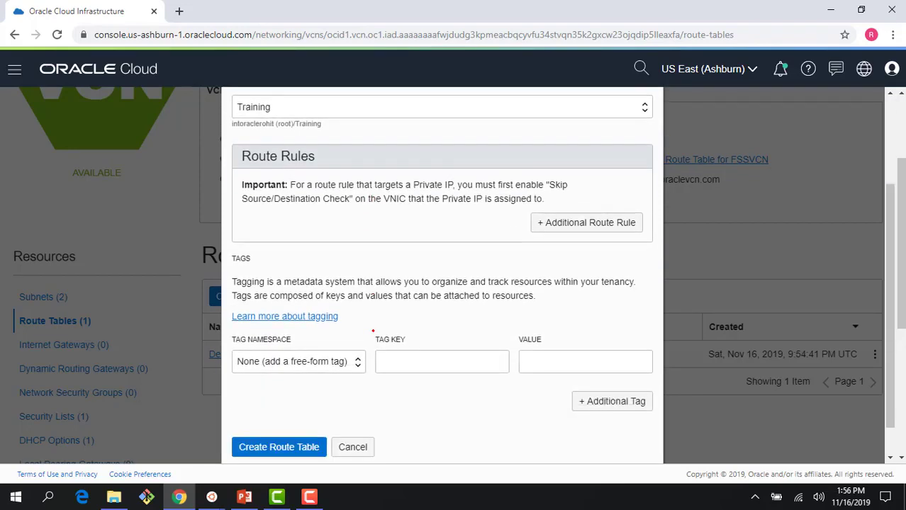
scroll(326, 250, "up", 2)
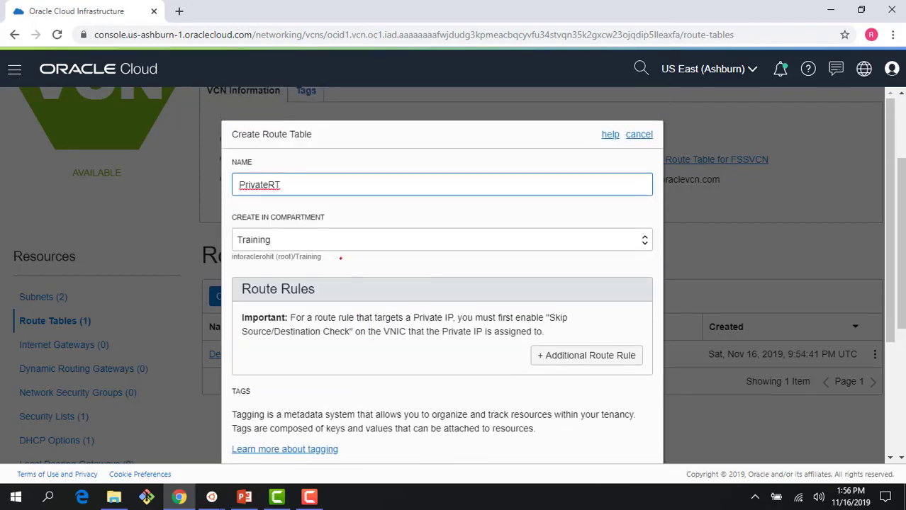
scroll(287, 374, "down", 3)
left_click(280, 410)
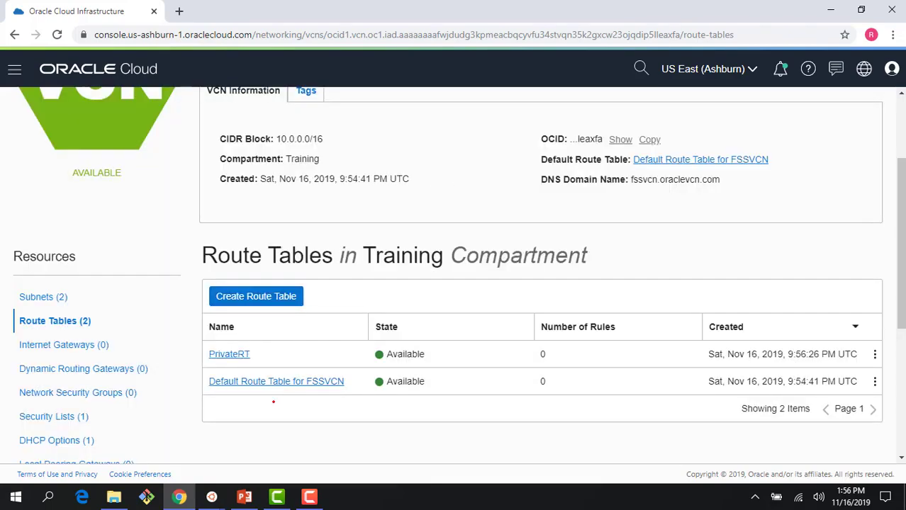
Create a security list named PrivateSL in the Training compartment without any ingress or egress rules.
scroll(43, 373, "down", 1)
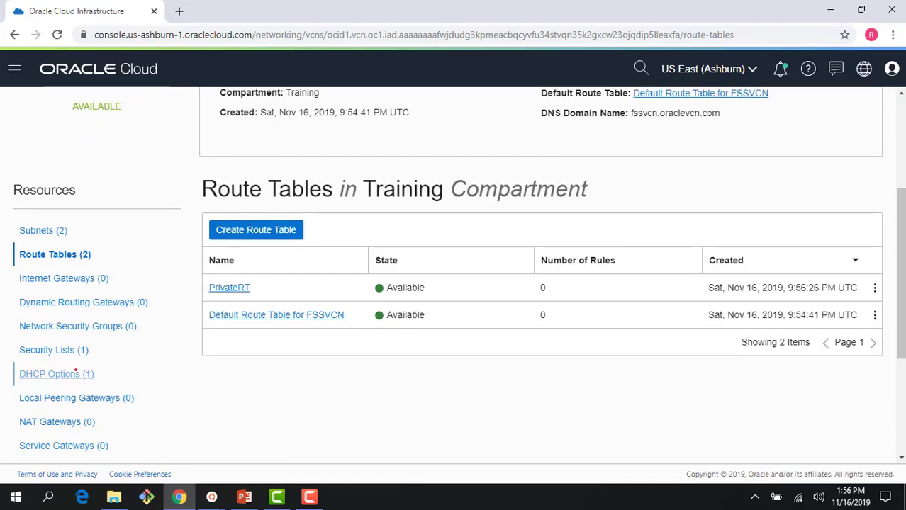
left_click(56, 351)
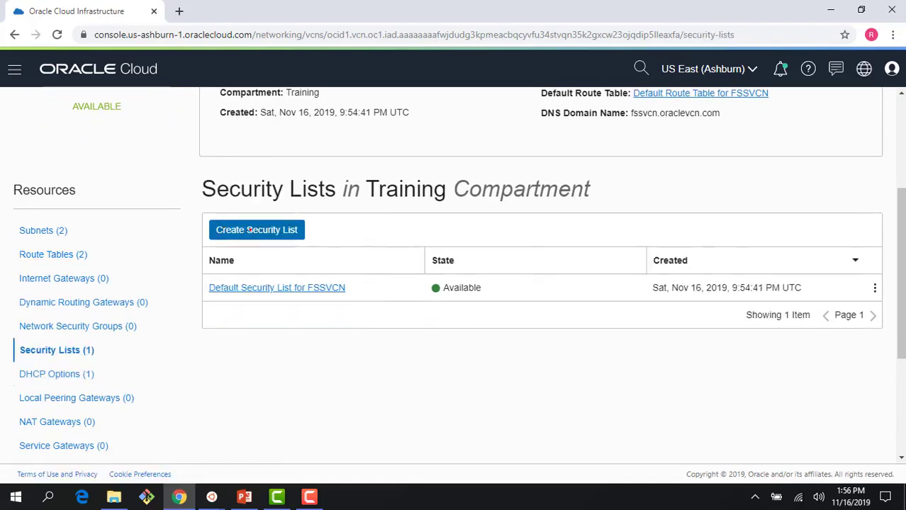
left_click(250, 226)
left_click(251, 224)
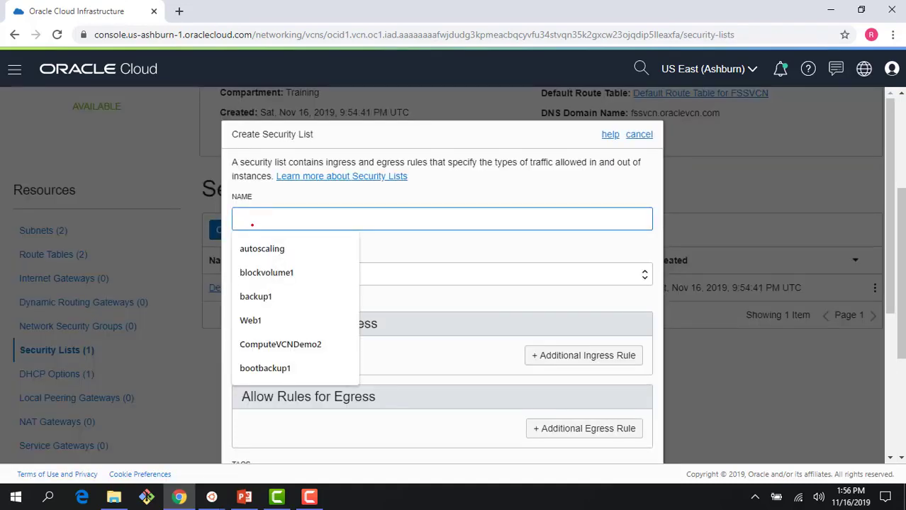
type("PrivateSL")
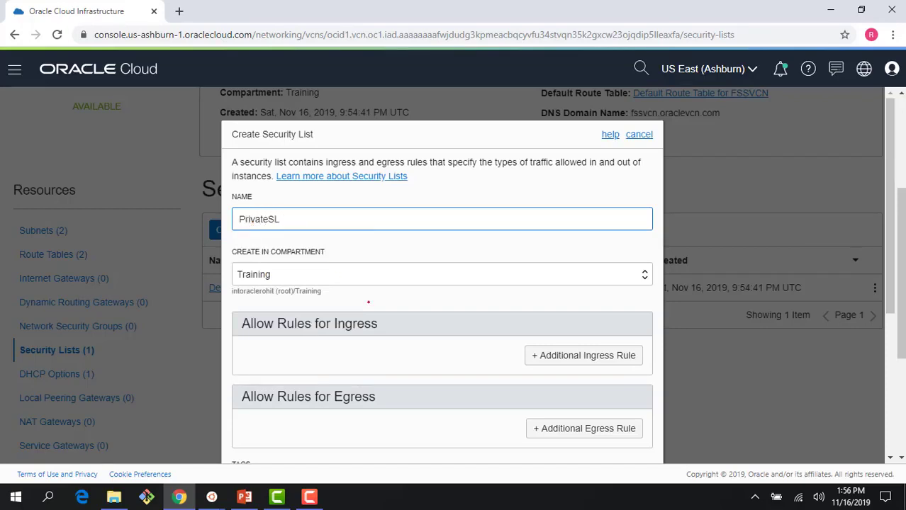
scroll(391, 314, "down", 2)
scroll(392, 314, "up", 1)
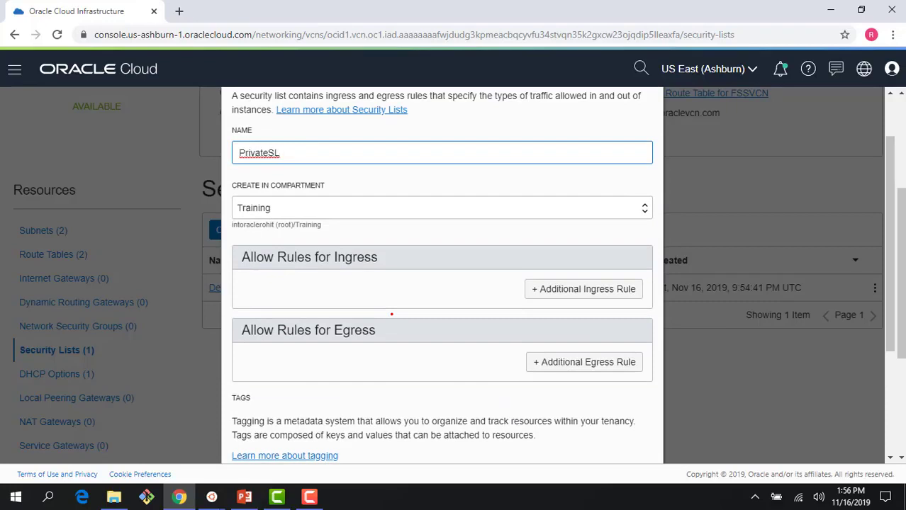
scroll(391, 314, "down", 3)
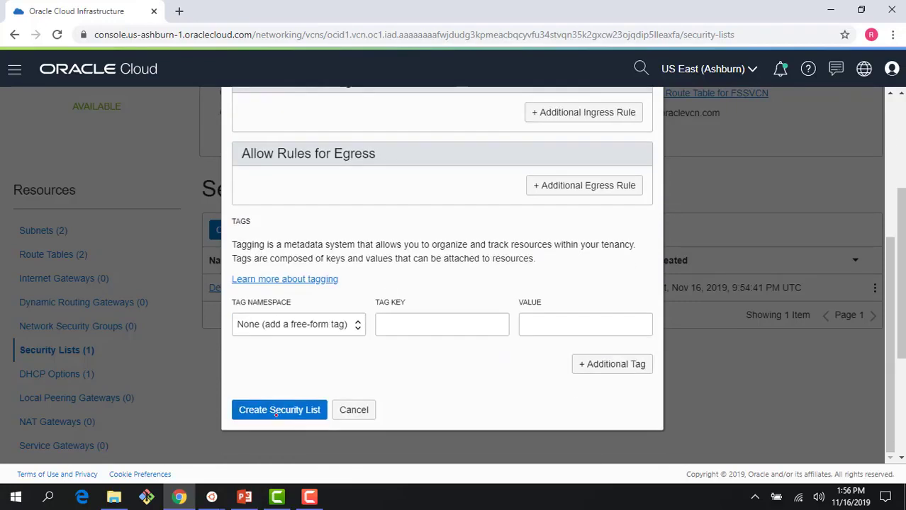
left_click(276, 411)
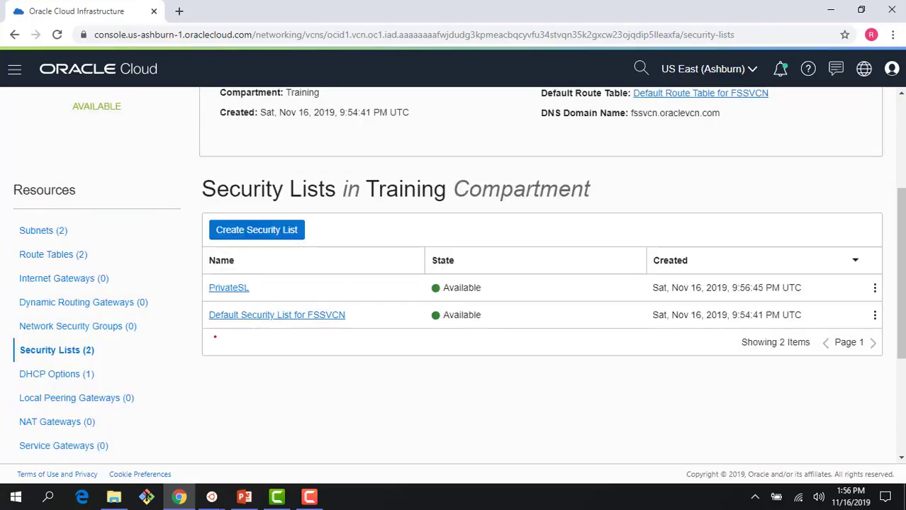
Create an internet gateway named IGW for FSSVCN in the Training compartment.
left_click(79, 279)
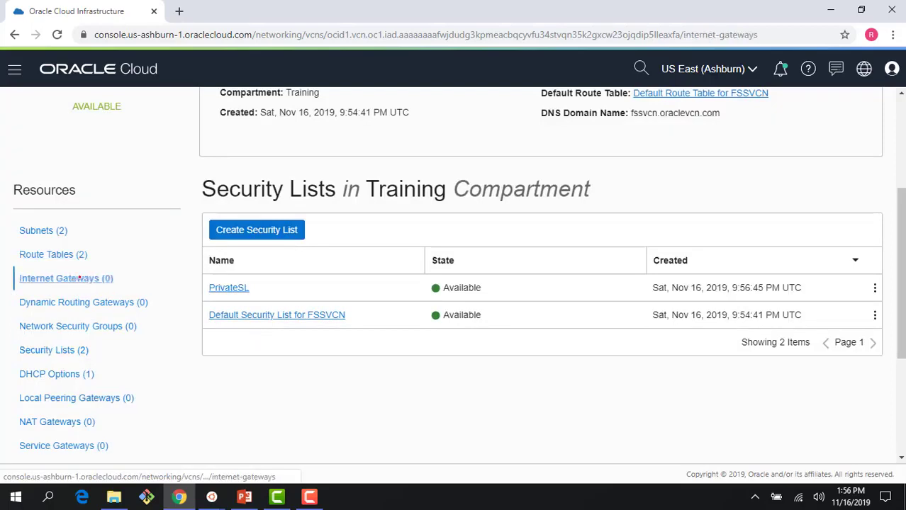
left_click(259, 229)
left_click(269, 178)
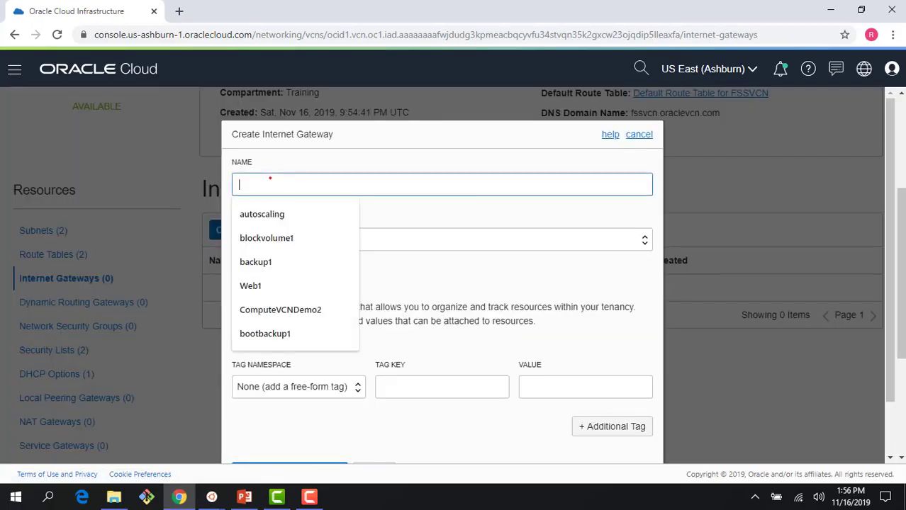
type("IGW")
scroll(291, 286, "down", 2)
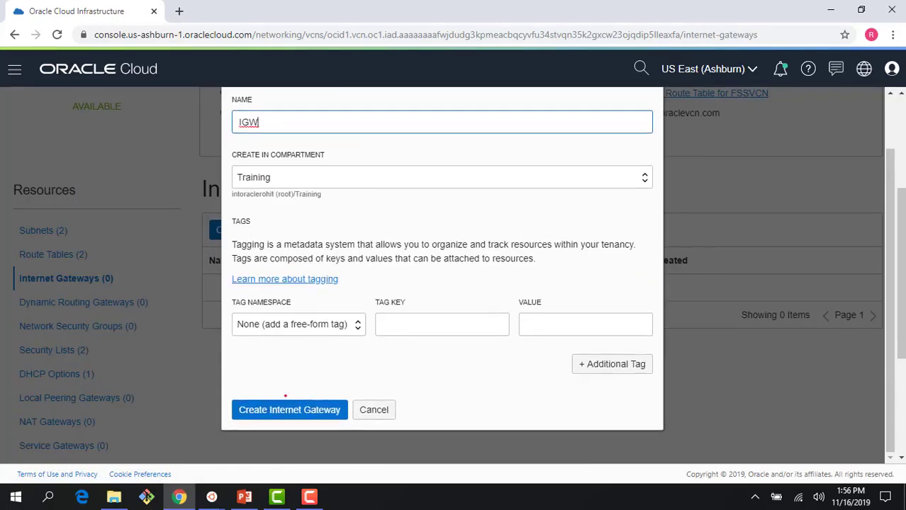
left_click(283, 409)
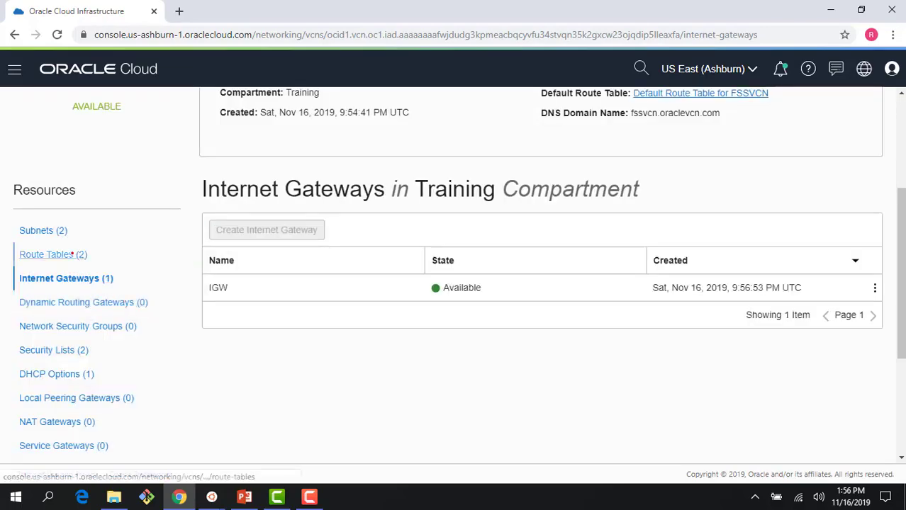
Start a new route rule in the Default Route Table for FSSVCN with Internet Gateway as the target type.
left_click(53, 255)
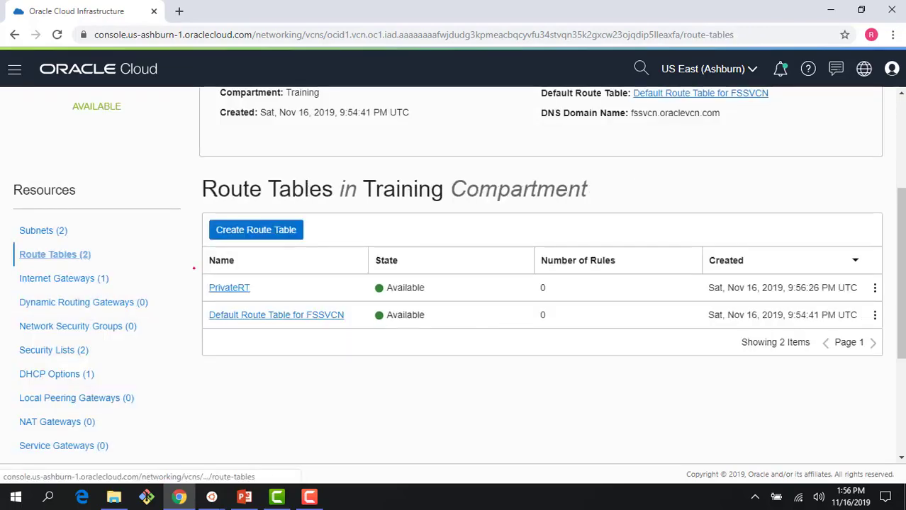
left_click(253, 315)
left_click(264, 348)
left_click(315, 219)
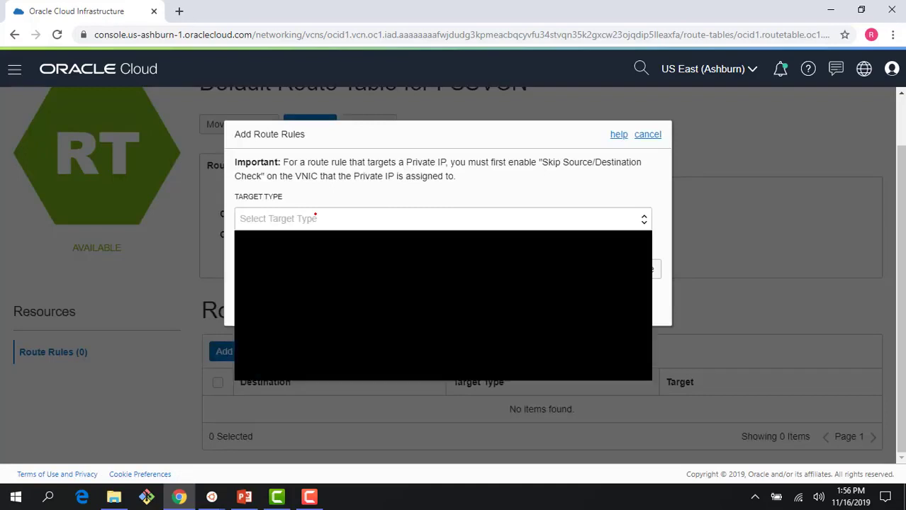
left_click(313, 285)
Set the rule's destination CIDR block to 0.0.0.0/0 and its target to IGW, and add the rule.
left_click(329, 276)
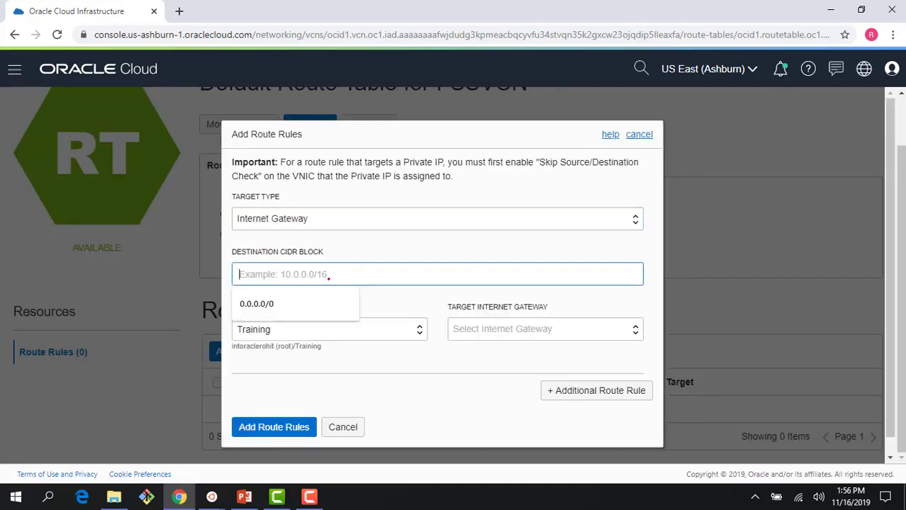
type("0.0.0")
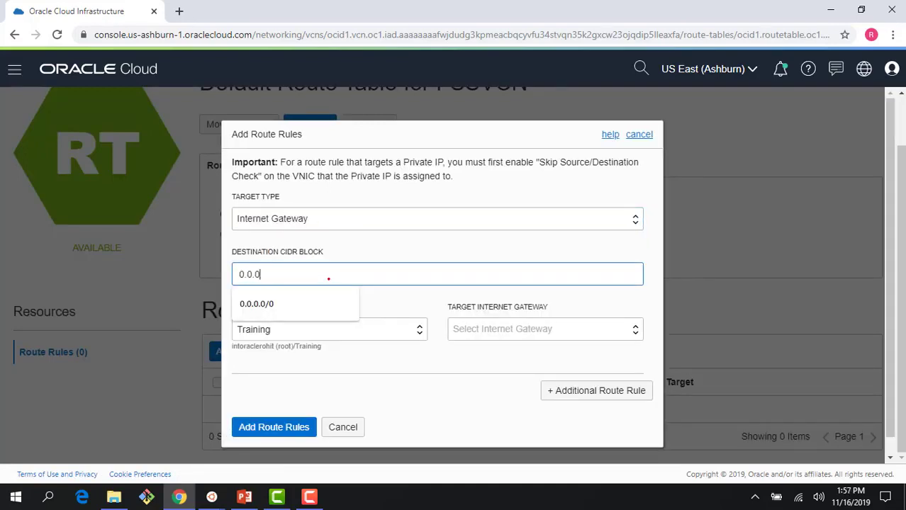
type(".0/0")
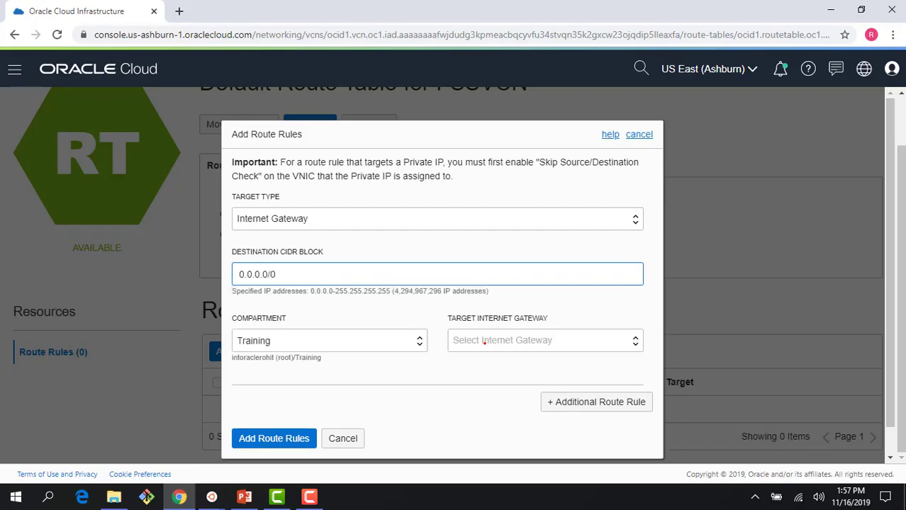
left_click(484, 341)
left_click(518, 379)
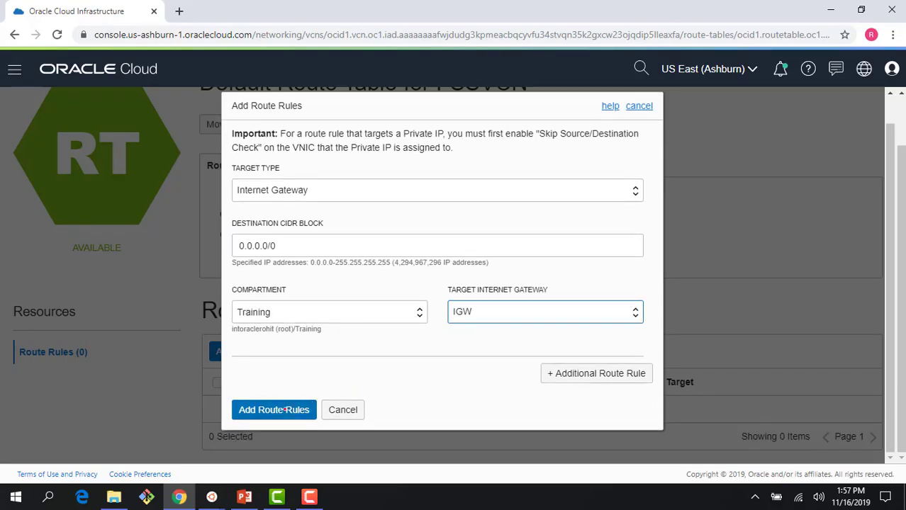
left_click(283, 409)
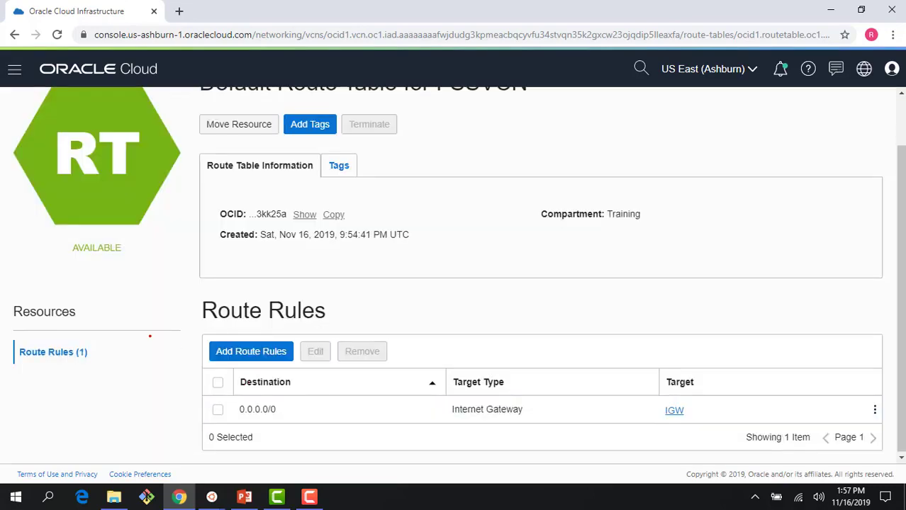
Return from the default route table to FSSVCN and open the details of MTsubnet.
scroll(149, 336, "up", 2)
left_click(184, 106)
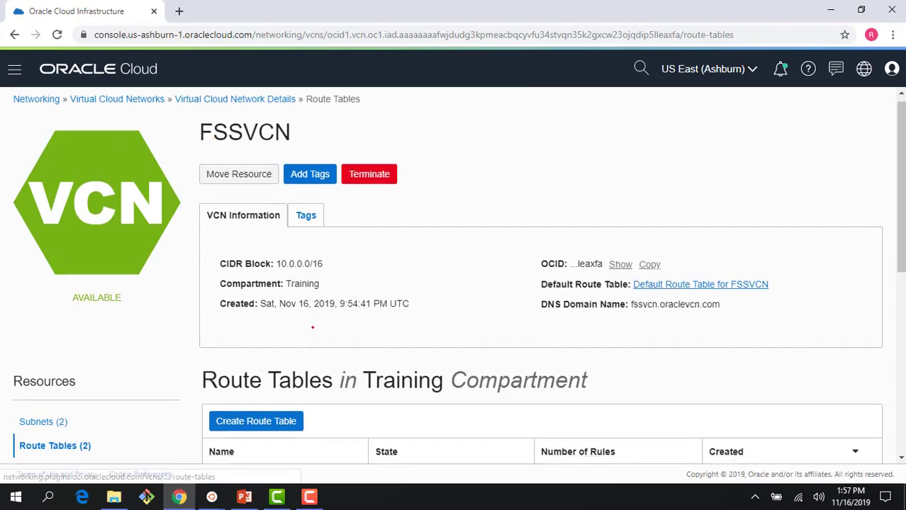
scroll(137, 296, "down", 3)
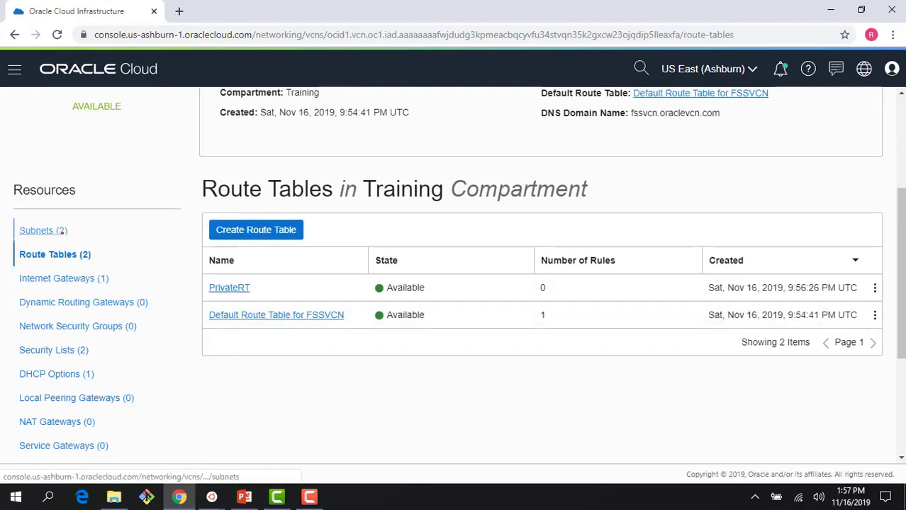
left_click(63, 232)
left_click(228, 314)
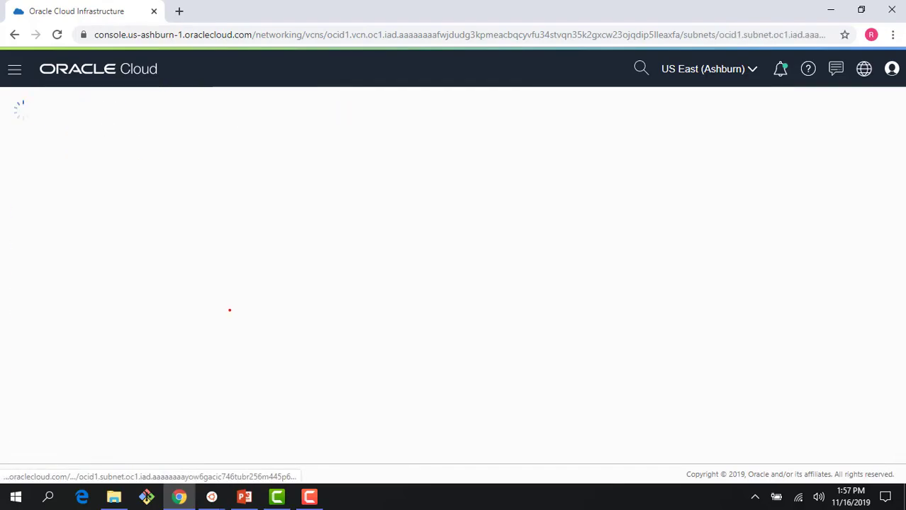
Replace the default security list attached to MTsubnet with PrivateSL and save the change.
scroll(545, 341, "down", 2)
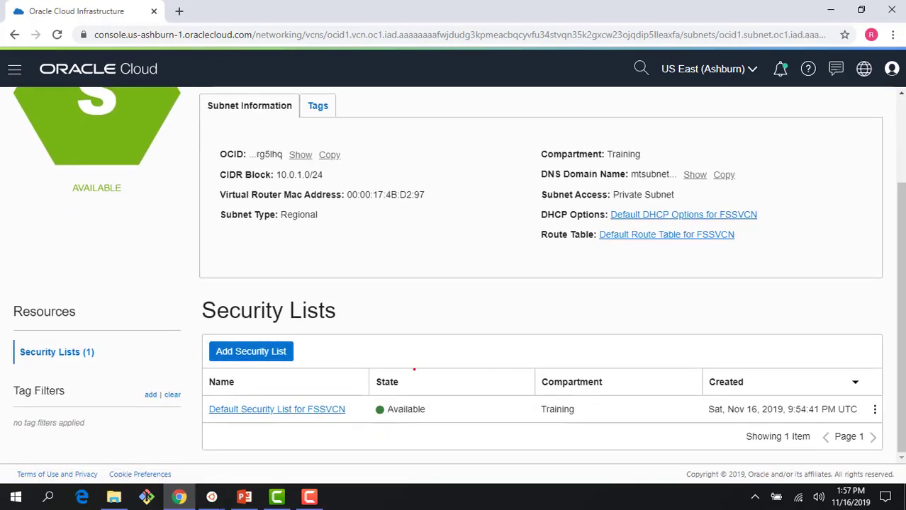
left_click(874, 409)
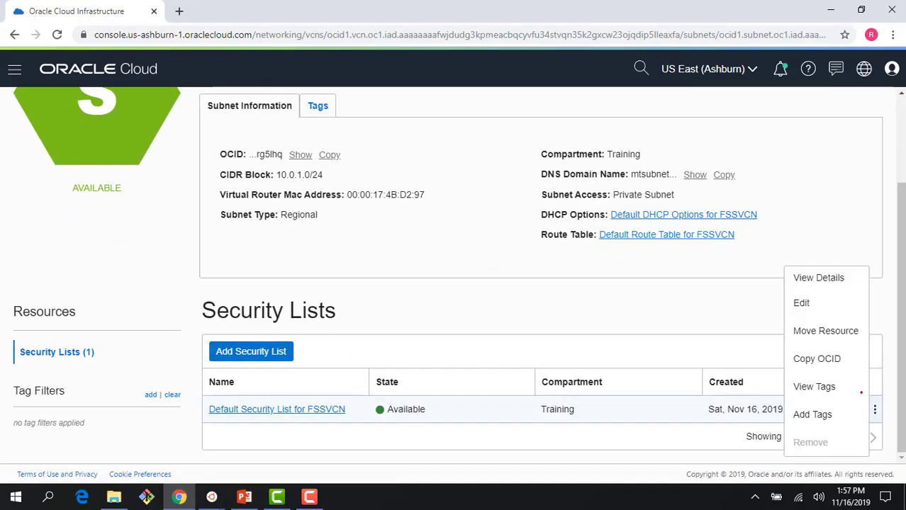
left_click(835, 305)
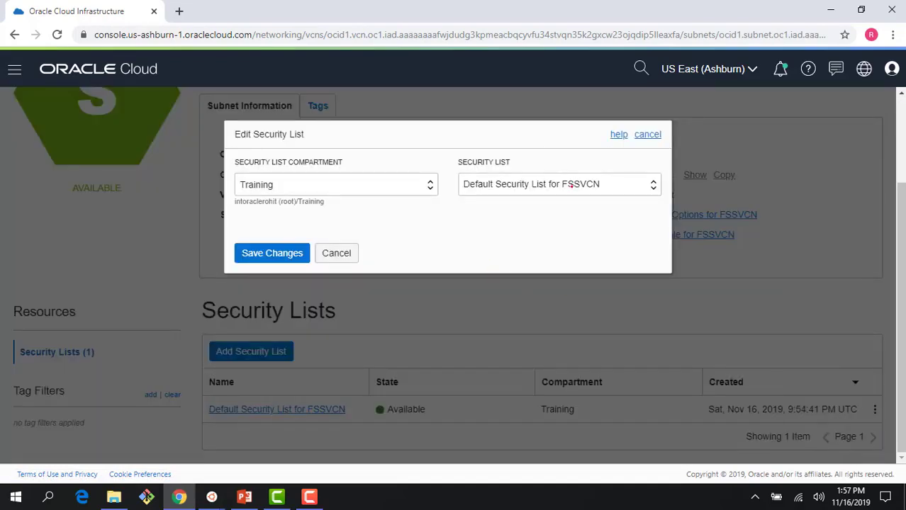
left_click(570, 184)
left_click(488, 229)
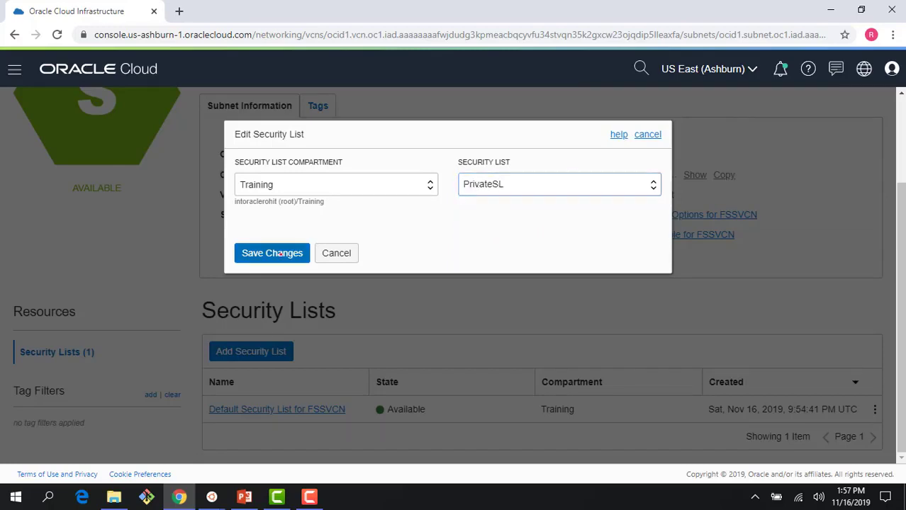
left_click(281, 254)
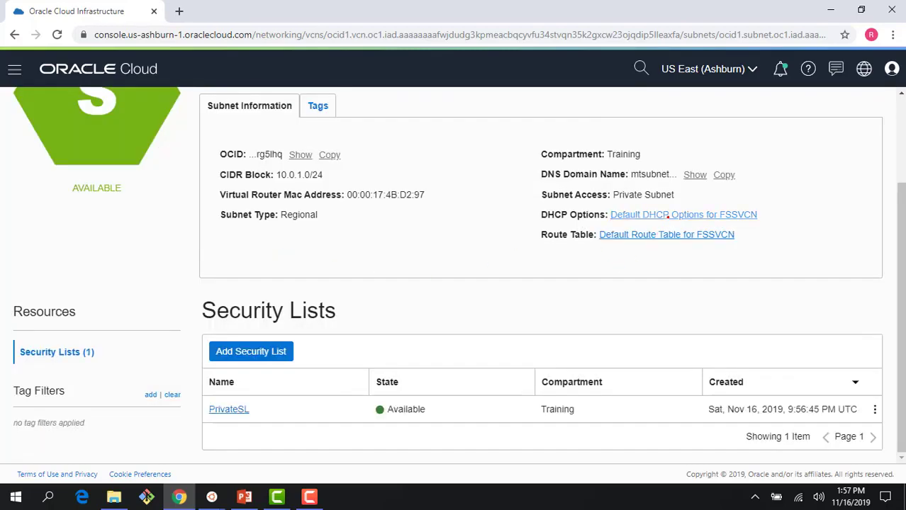
left_click(643, 235)
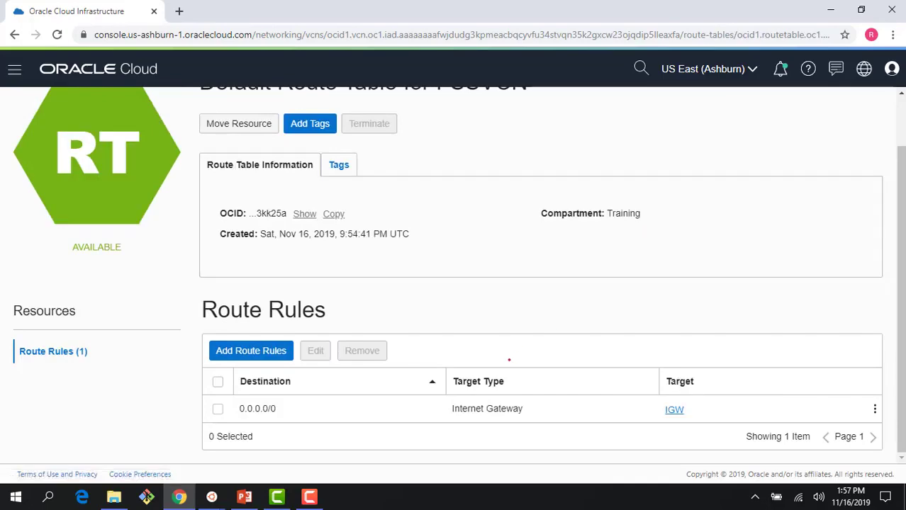
scroll(373, 326, "up", 2)
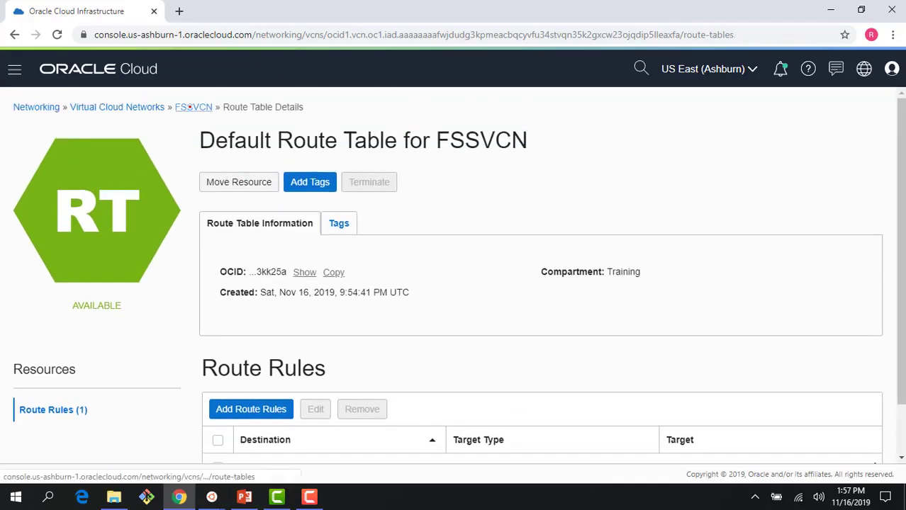
left_click(194, 108)
scroll(376, 341, "down", 2)
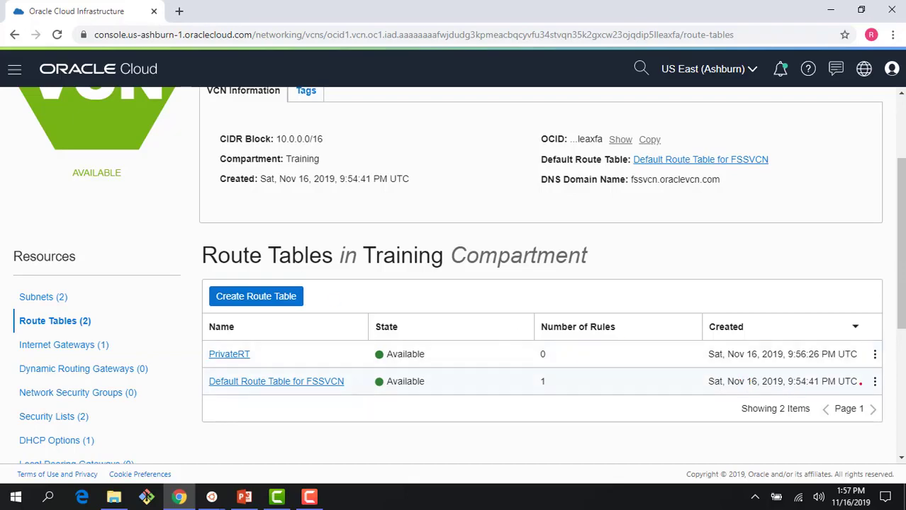
left_click(875, 381)
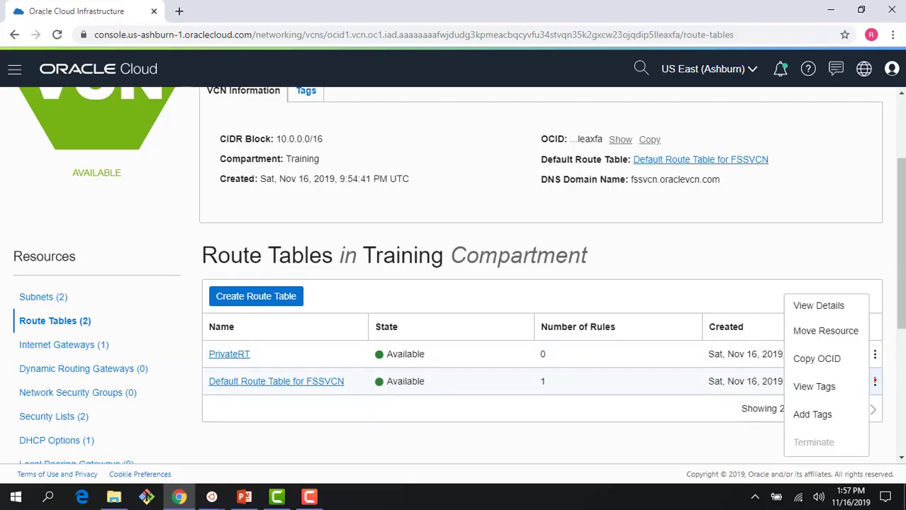
scroll(813, 373, "up", 2)
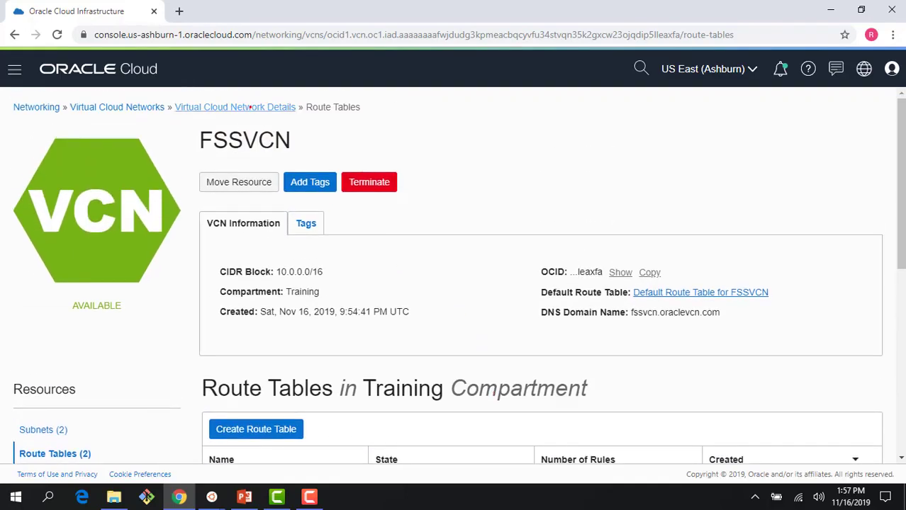
left_click(248, 107)
scroll(241, 283, "down", 3)
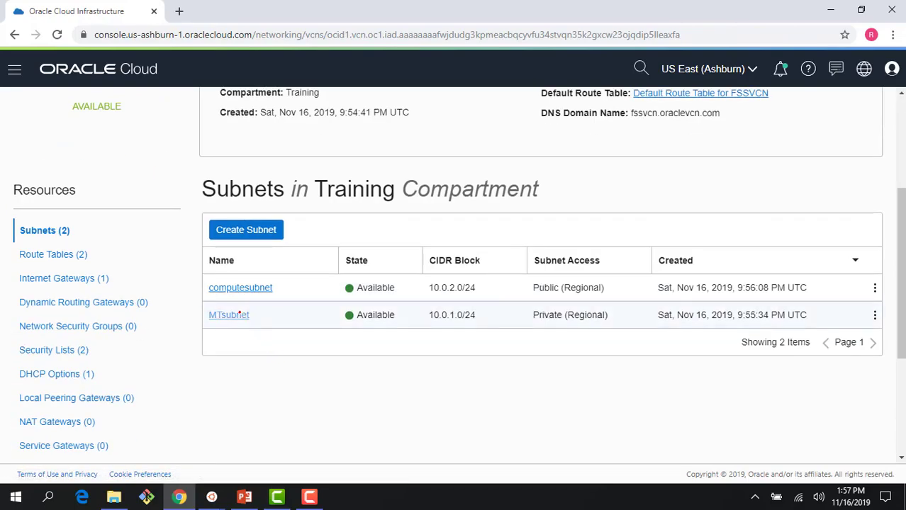
left_click(238, 314)
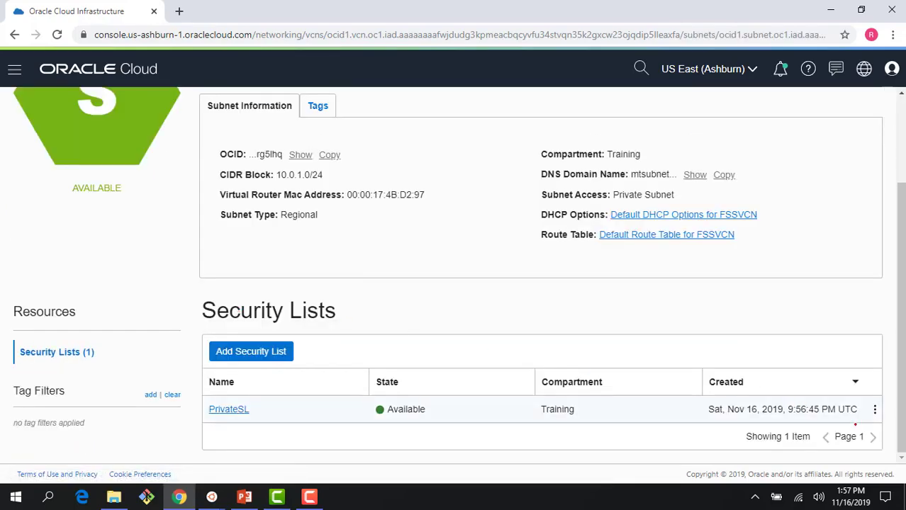
left_click(874, 410)
left_click(819, 304)
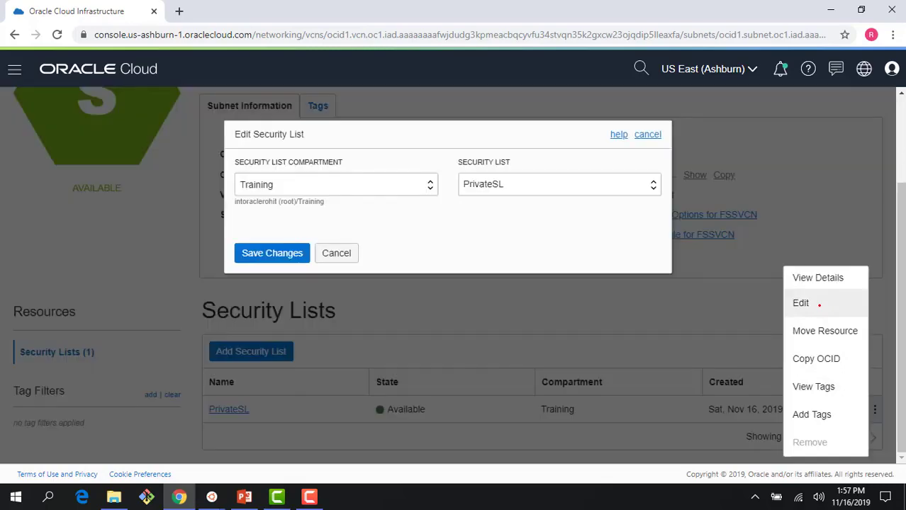
left_click(342, 253)
scroll(518, 294, "up", 2)
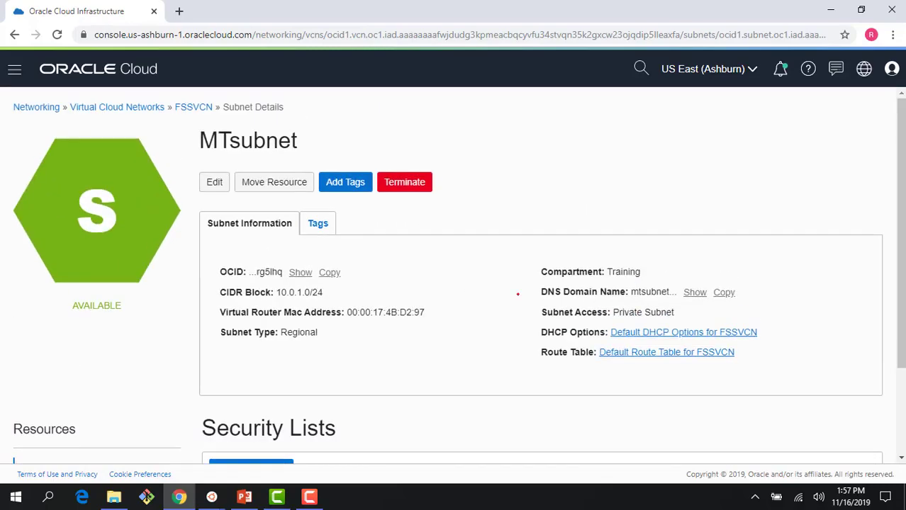
Edit MTsubnet from FSSVCN's subnet list, set its route table to PrivateRT, and save the change.
left_click(183, 107)
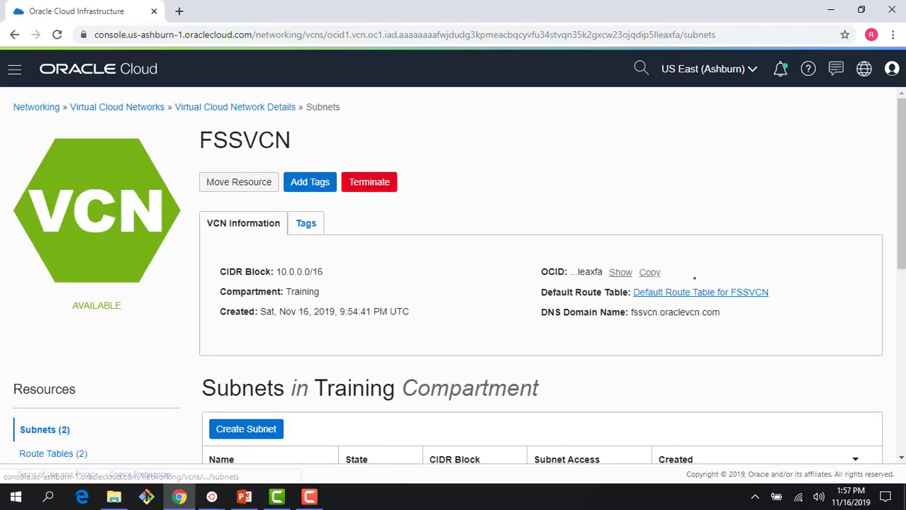
scroll(859, 324, "down", 2)
left_click(868, 317)
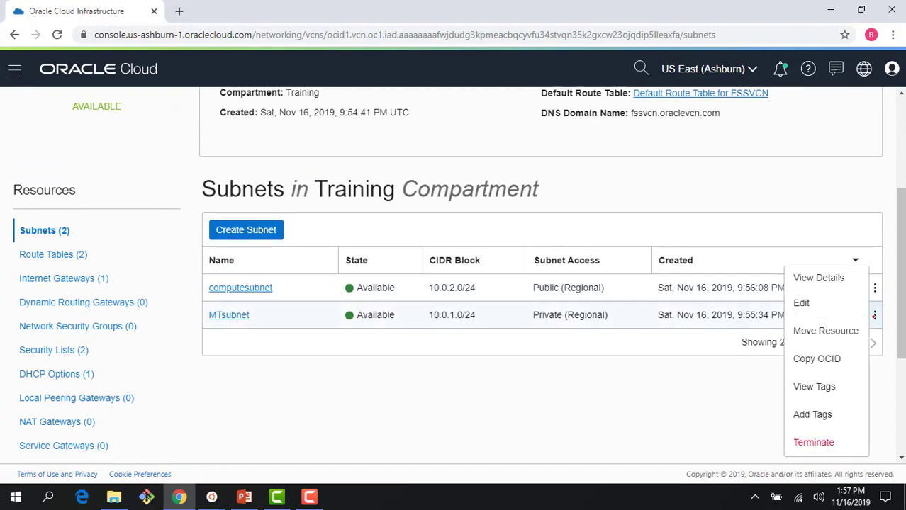
left_click(801, 303)
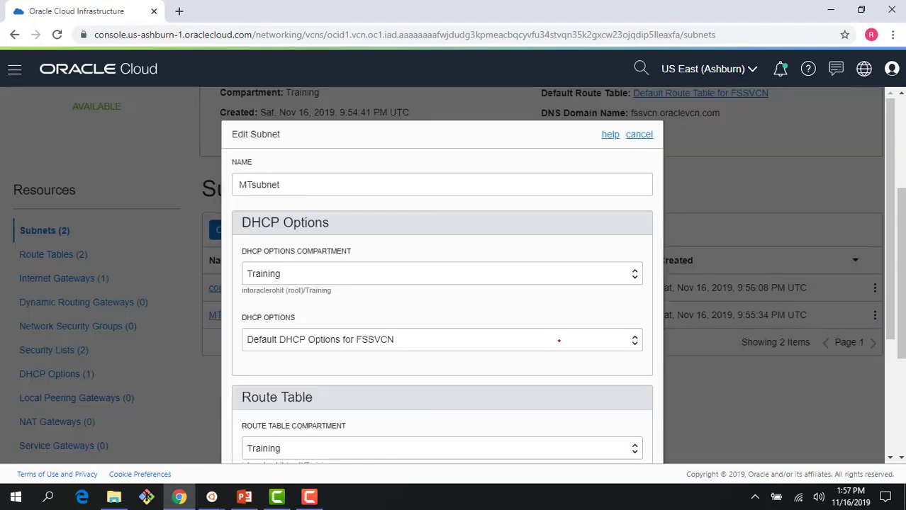
scroll(577, 319, "down", 3)
left_click(577, 381)
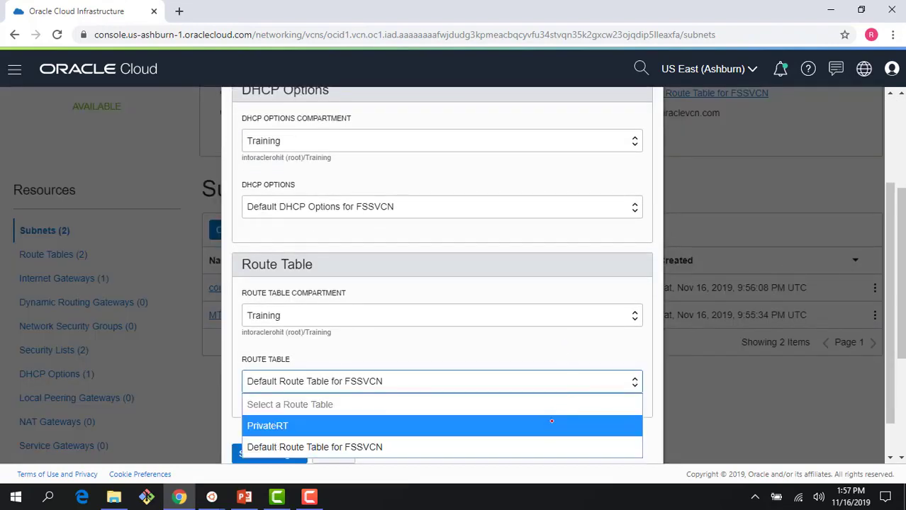
left_click(551, 423)
scroll(550, 420, "down", 1)
left_click(266, 410)
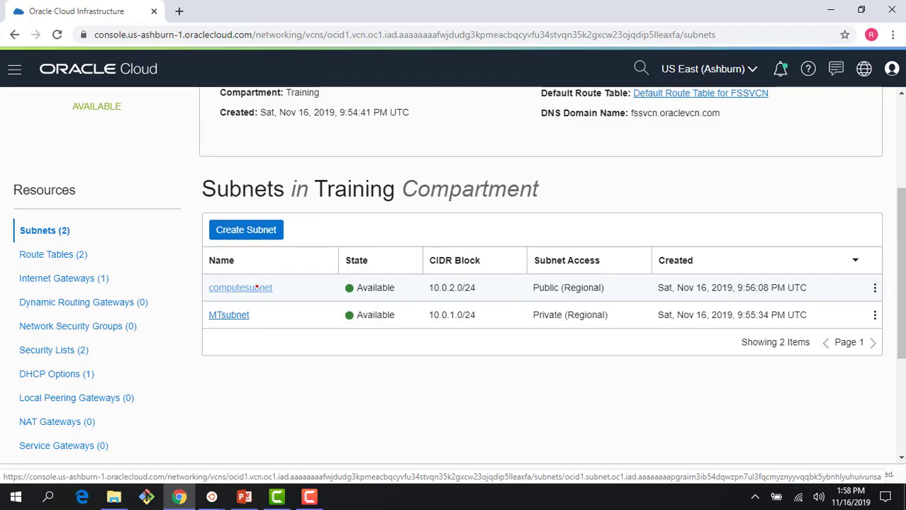
Go to the File Storage service's list of file systems.
scroll(234, 234, "up", 3)
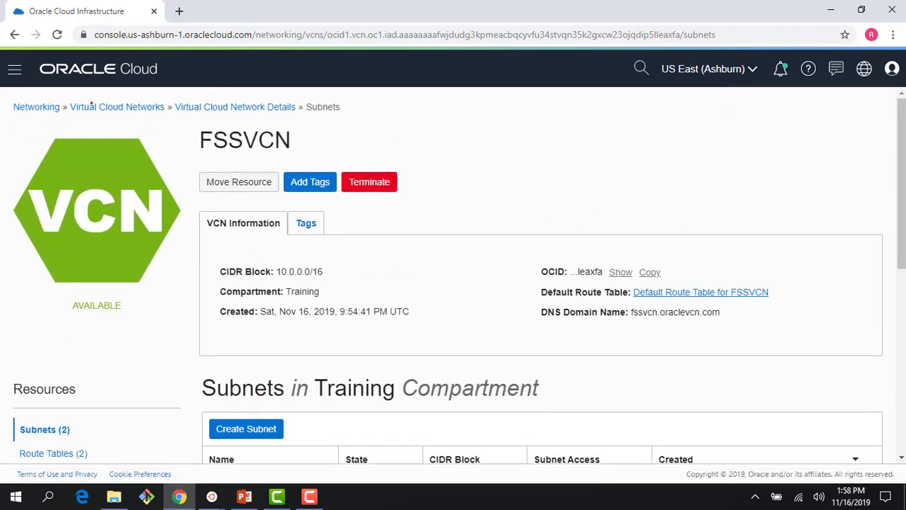
left_click(14, 68)
mouse_move(52, 199)
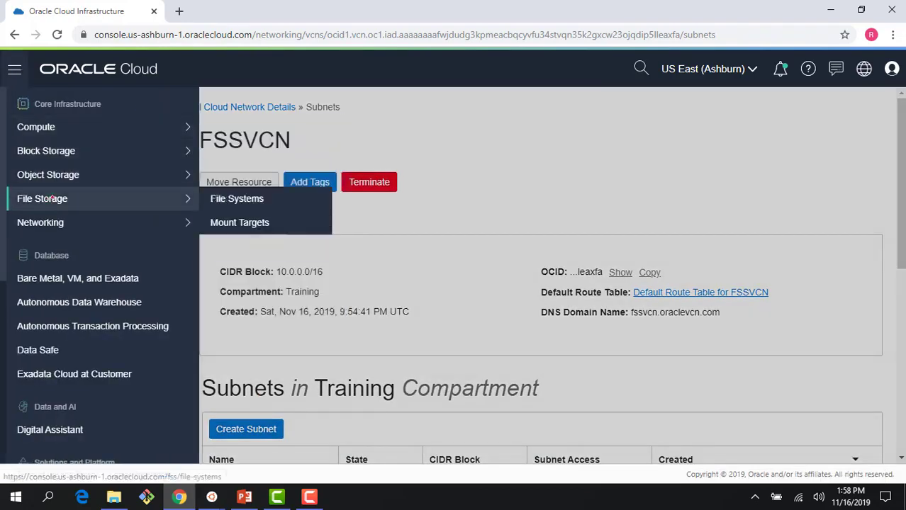
left_click(223, 195)
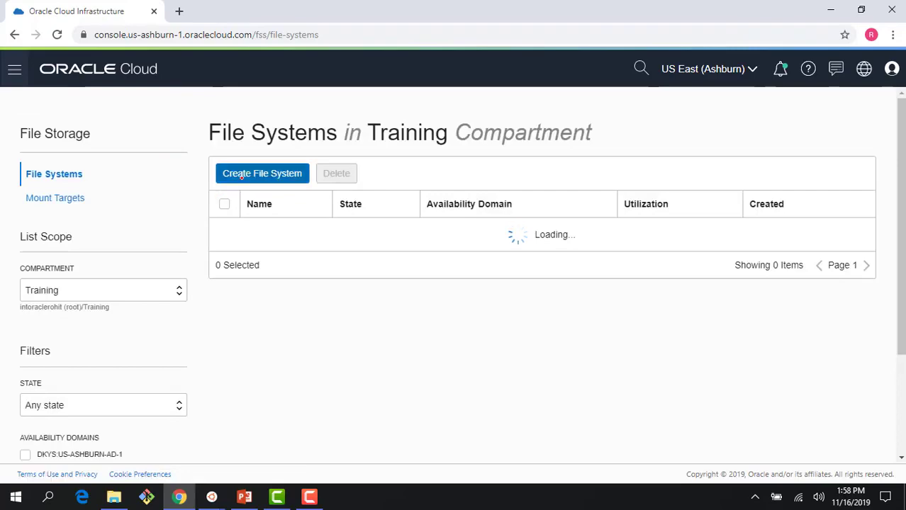
left_click(241, 174)
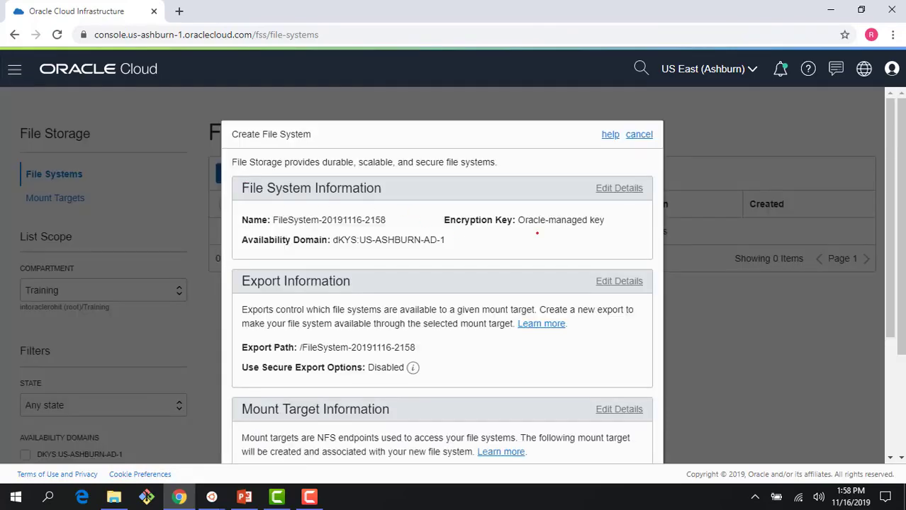
scroll(537, 233, "down", 3)
scroll(537, 233, "up", 3)
left_click(628, 135)
Start creating a File Storage mount target in the Training compartment and name it MountTarget-demo.
left_click(72, 199)
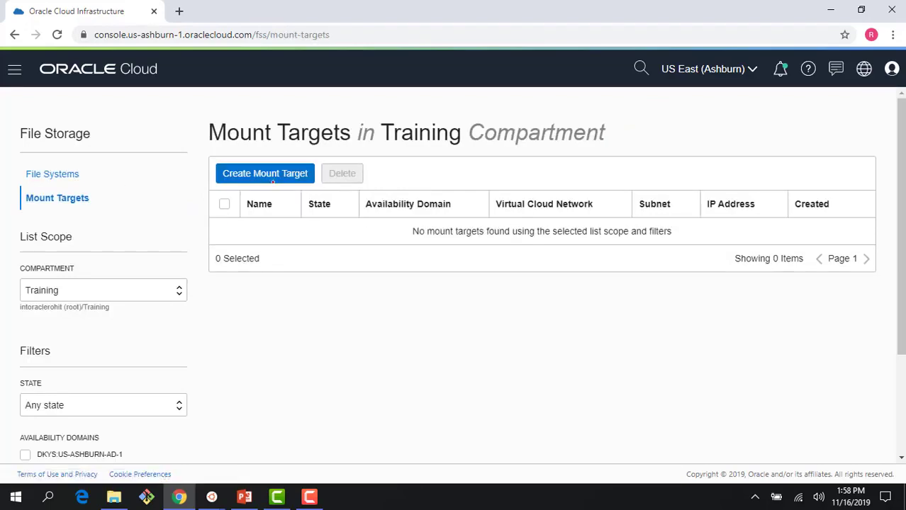
left_click(276, 173)
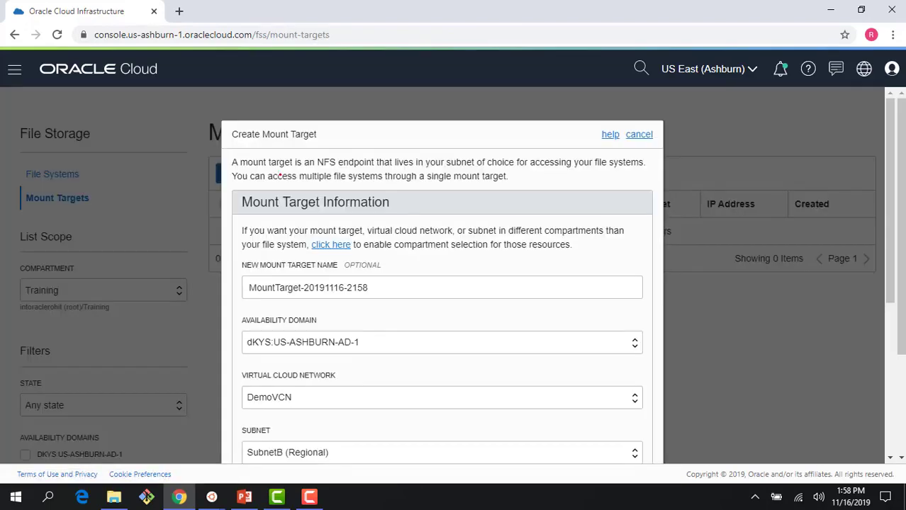
left_click_drag(303, 288, 381, 288)
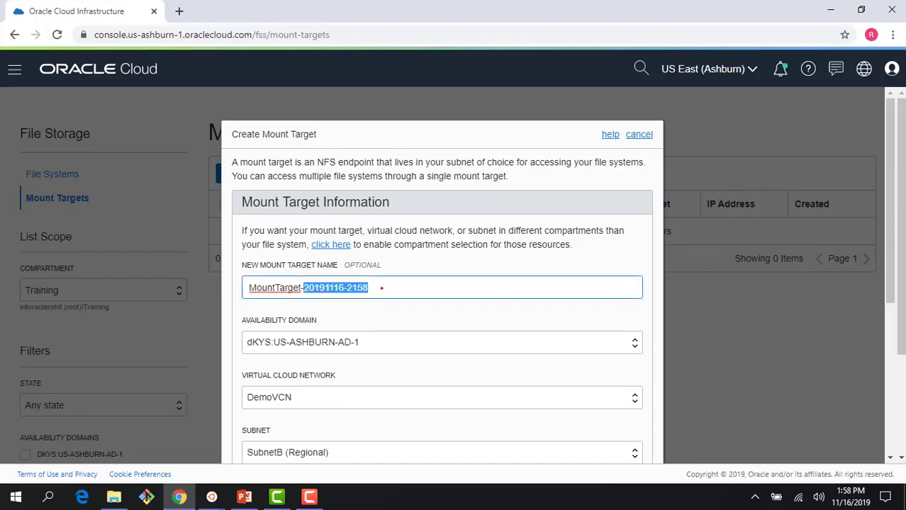
key("BackSpace")
type("demo")
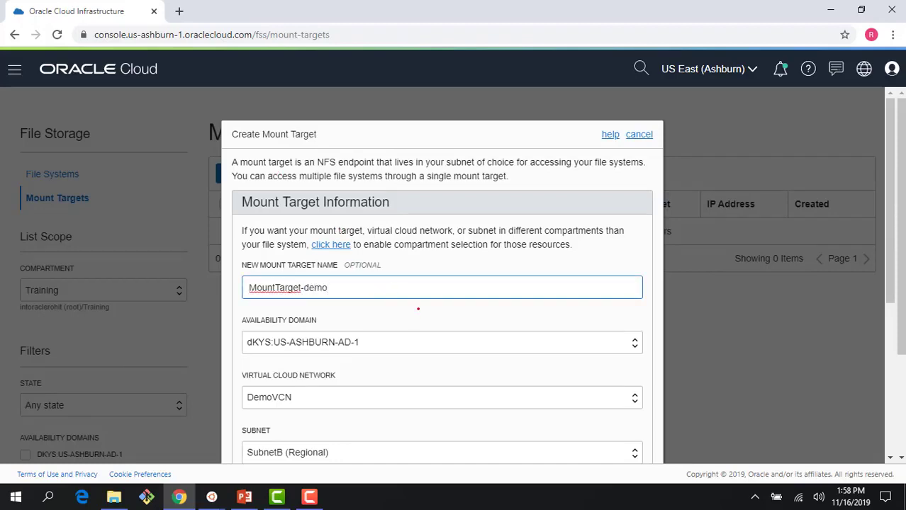
Keep dKYS:US-ASHBURN-AD-1 as the mount target's availability domain and set its virtual cloud network to FSSVCN.
scroll(419, 309, "down", 1)
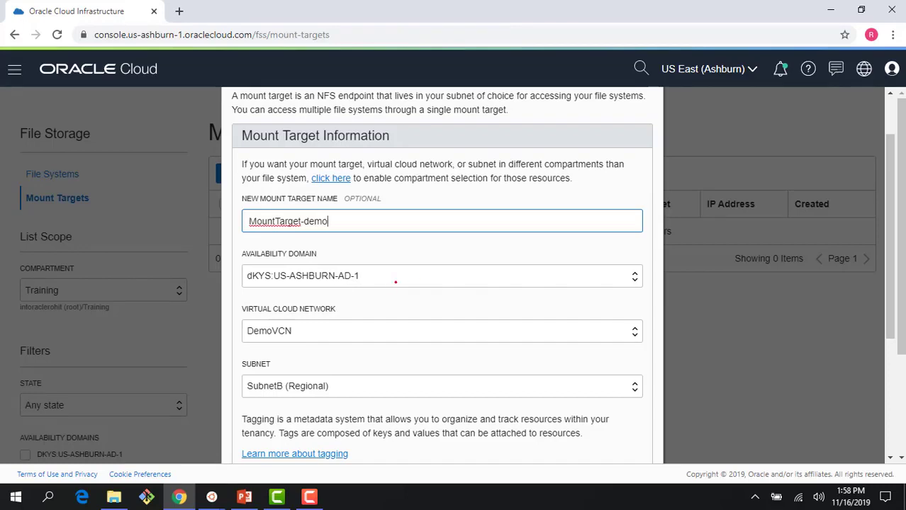
left_click(395, 284)
left_click(391, 299)
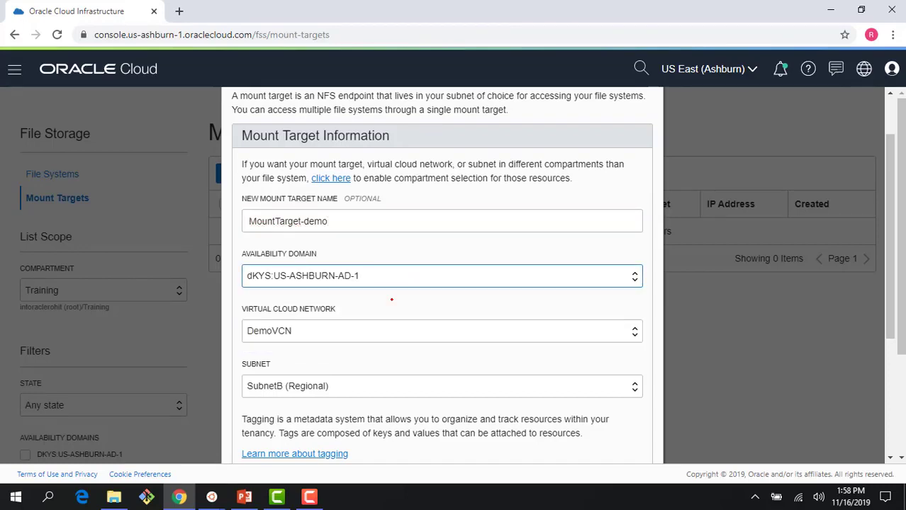
scroll(392, 299, "down", 1)
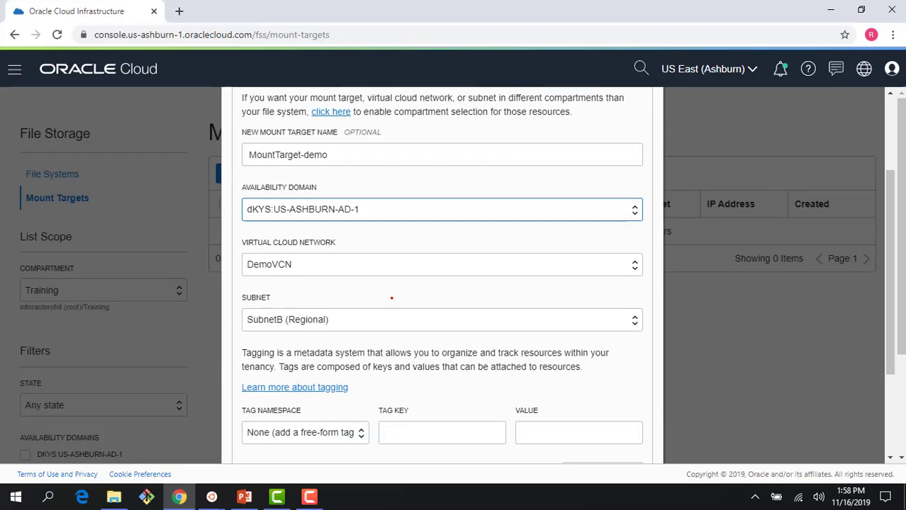
left_click(399, 268)
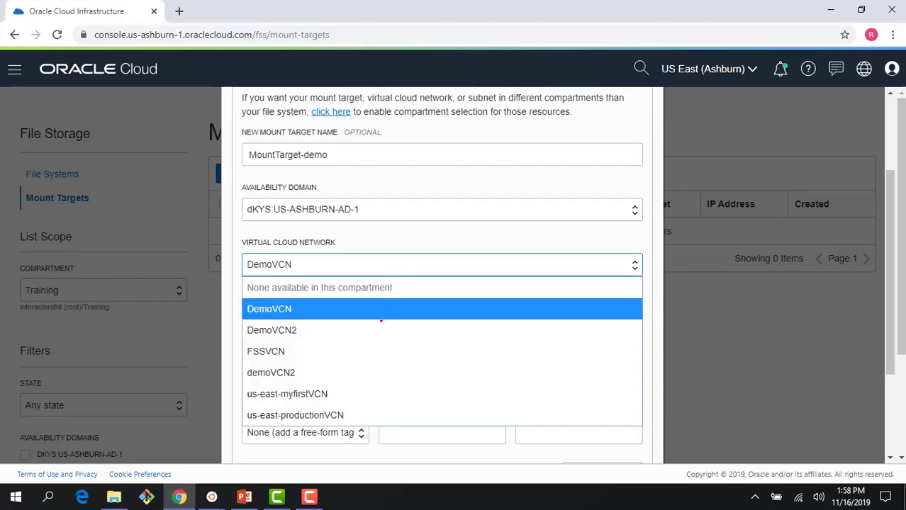
left_click(378, 351)
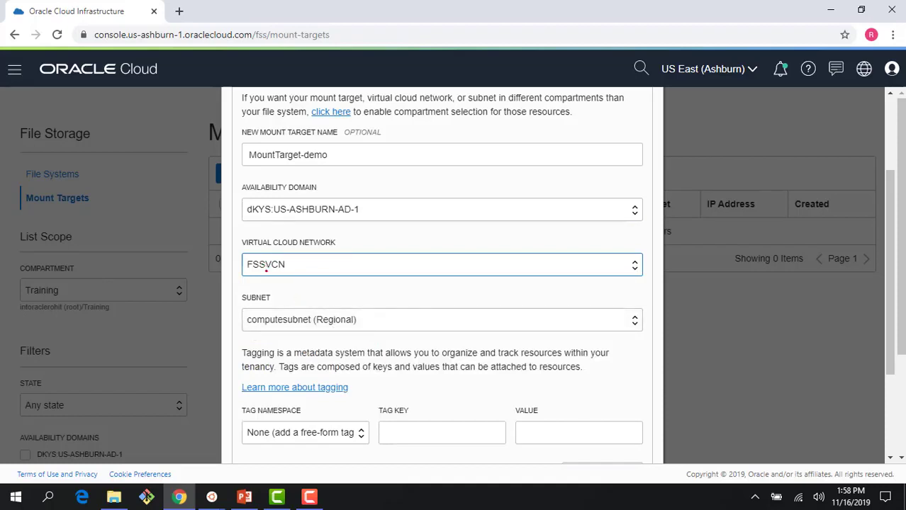
Set the mount target's subnet to MTsubnet (Regional), leave the optional IP address and hostname empty, and create the mount target.
left_click(330, 321)
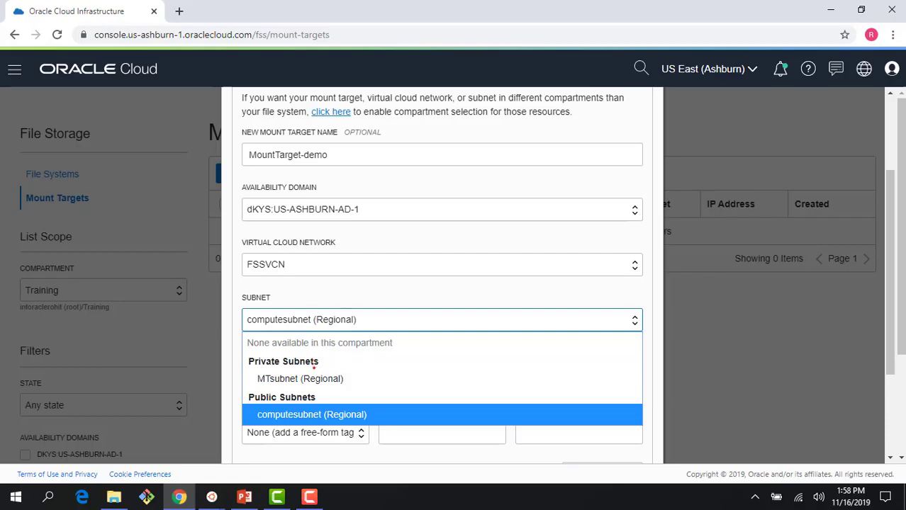
left_click(314, 378)
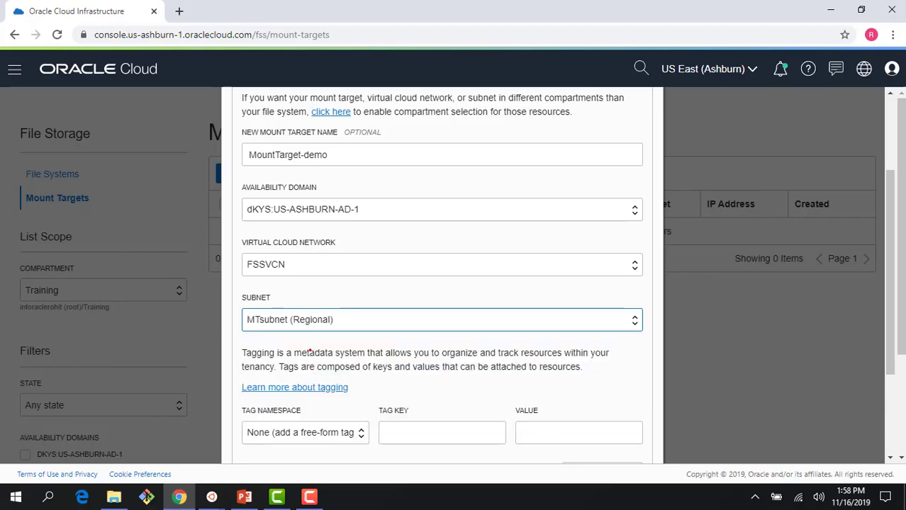
scroll(310, 350, "down", 2)
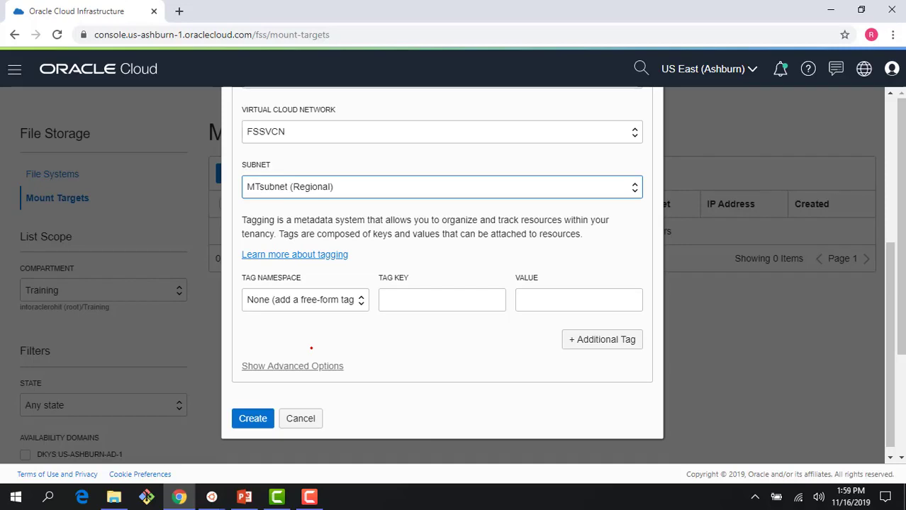
left_click(312, 365)
scroll(334, 368, "down", 1)
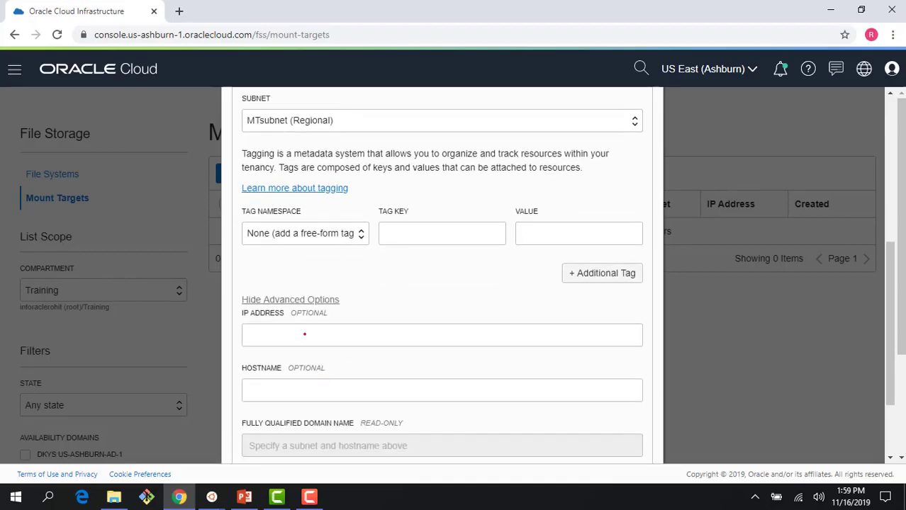
scroll(301, 362, "down", 2)
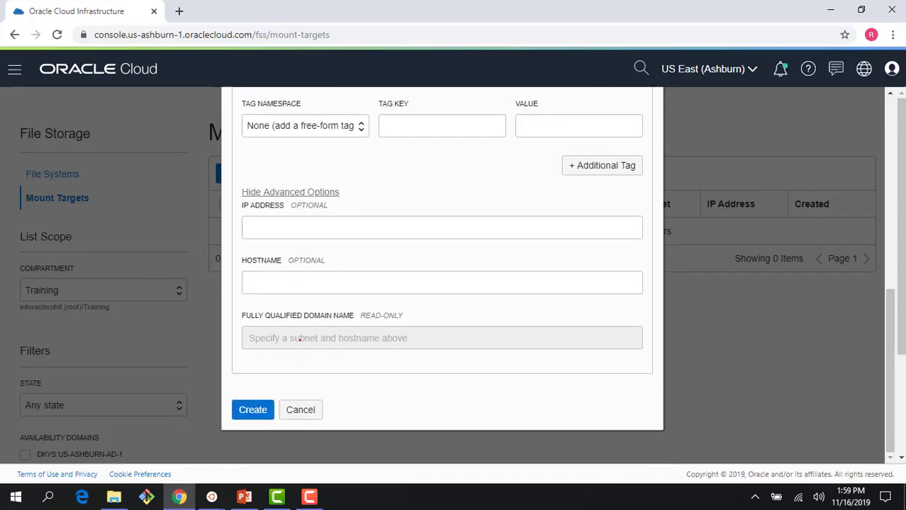
left_click(257, 411)
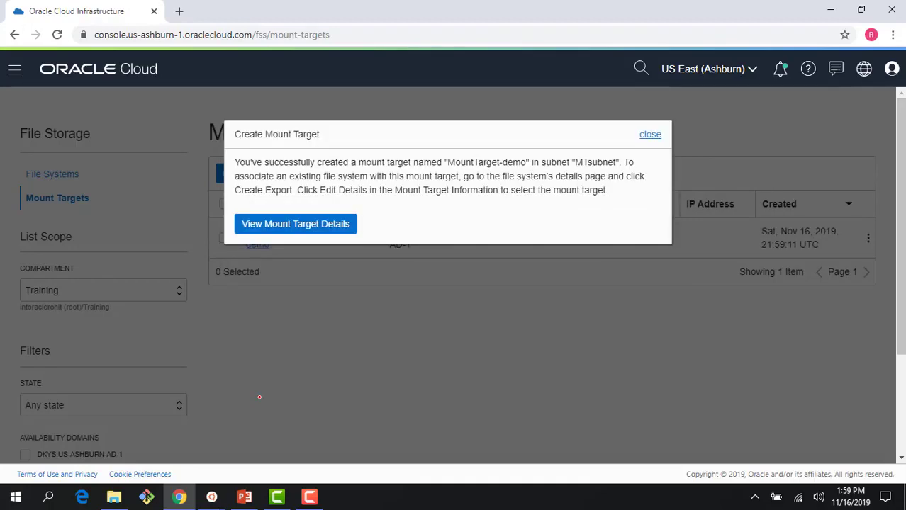
Check the IP address in MountTarget-demo's details and return to the list of mount targets.
left_click(338, 223)
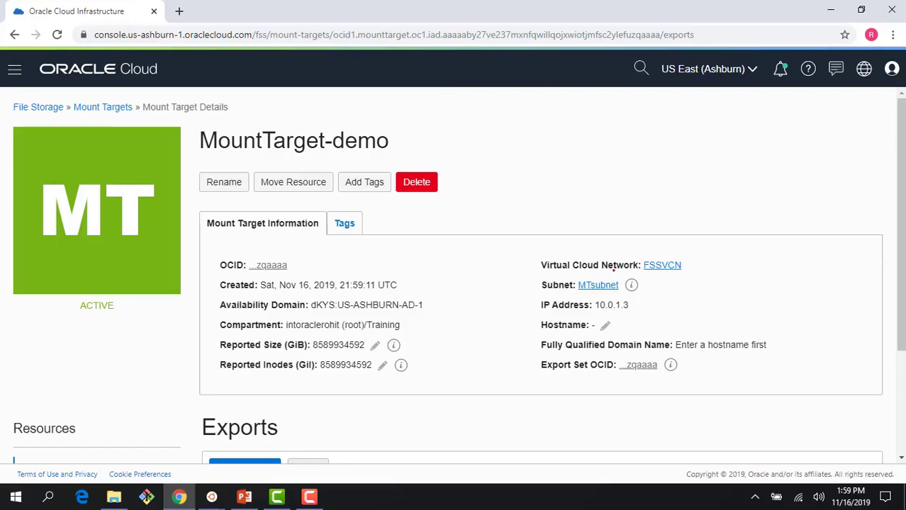
left_click_drag(593, 306, 628, 306)
left_click(106, 107)
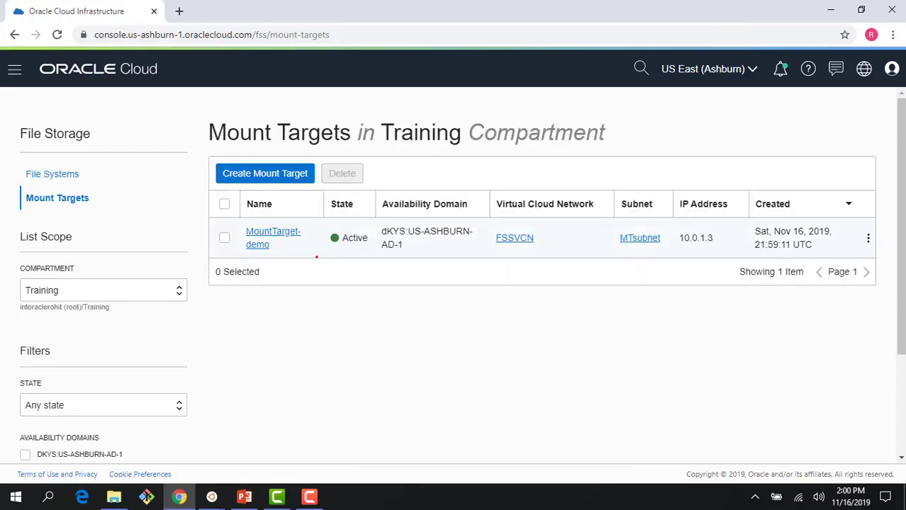
Start creating a file system in the Training compartment and name it FileSystem-demo.
left_click(71, 174)
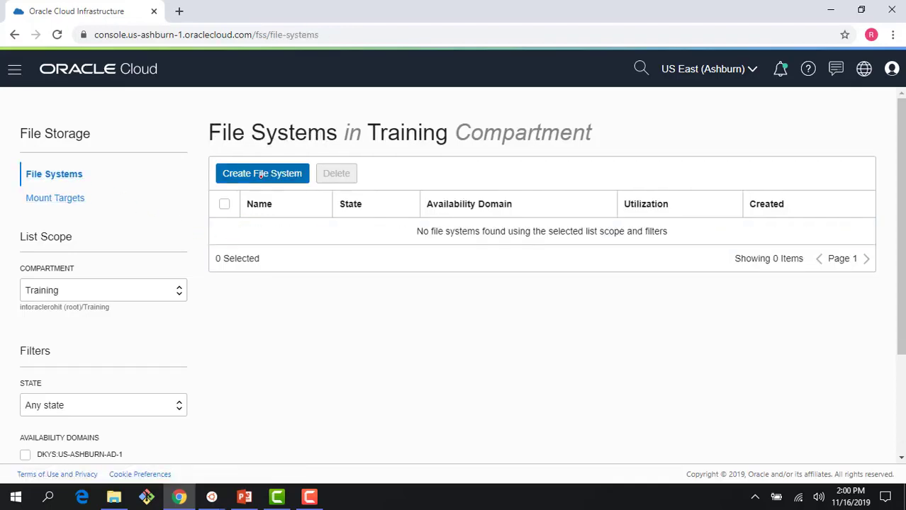
left_click(258, 176)
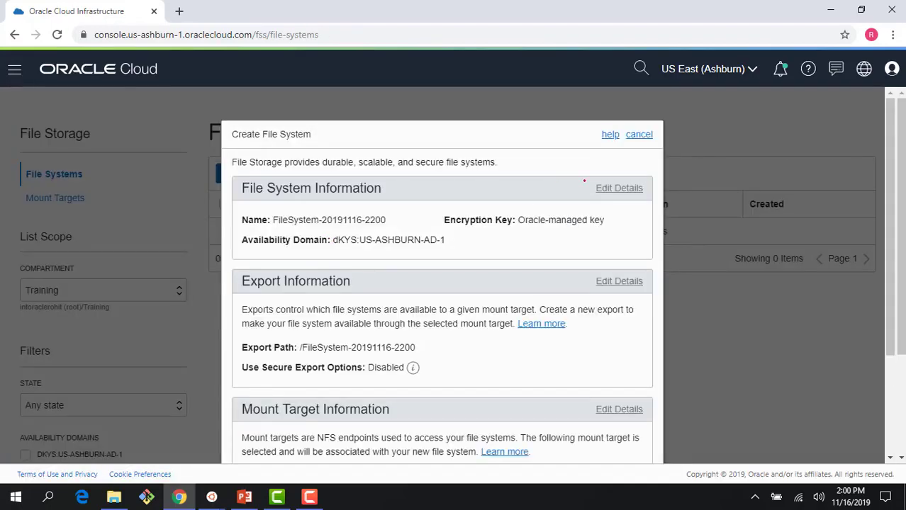
scroll(441, 298, "down", 4)
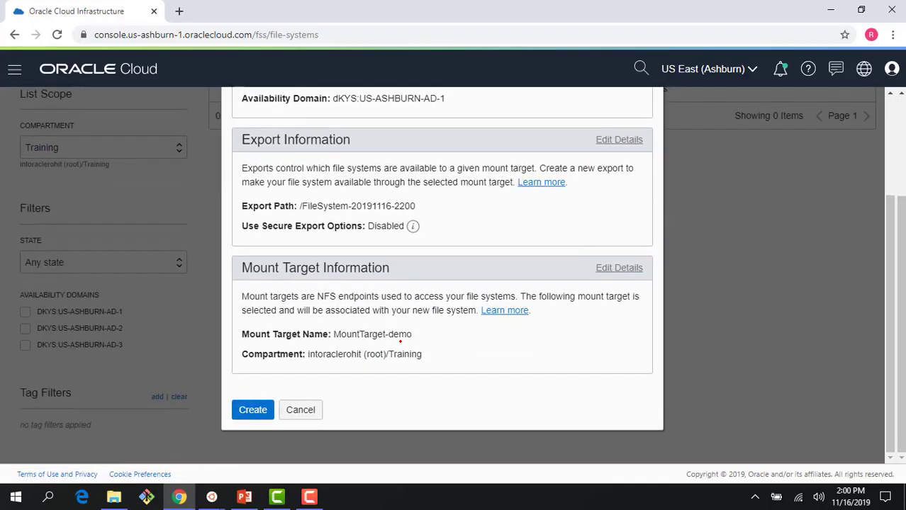
scroll(400, 341, "up", 4)
left_click(617, 187)
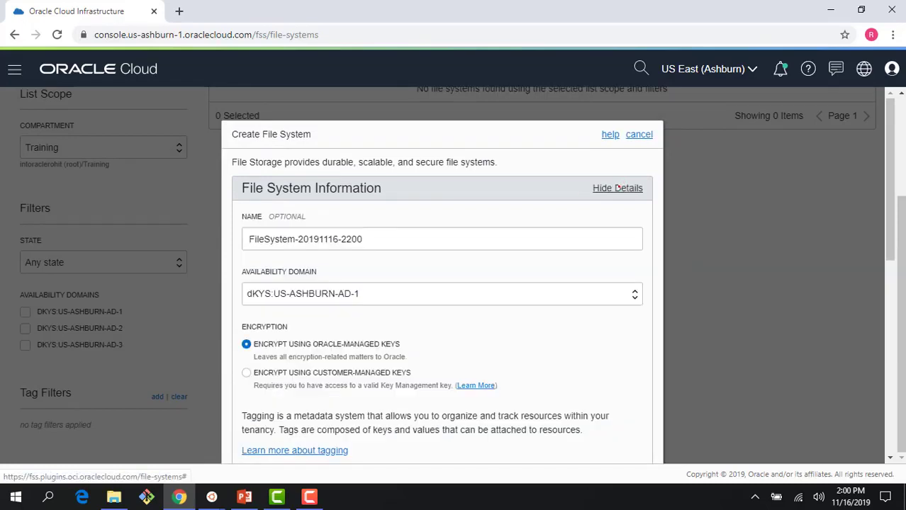
left_click_drag(300, 240, 370, 240)
key("BackSpace")
key("BackSpace")
type("demo")
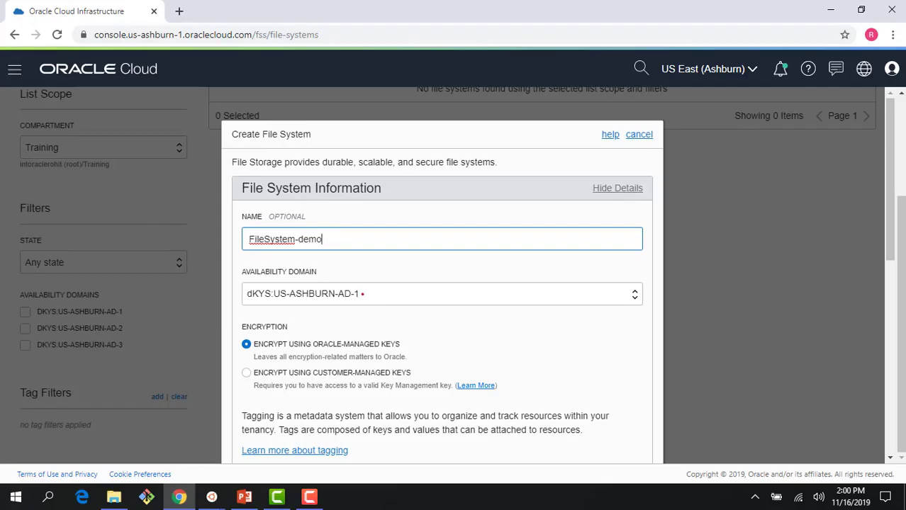
Keep the export path /FileSystem-demo and the existing mount target MountTarget-demo, and create the file system.
scroll(326, 211, "down", 2)
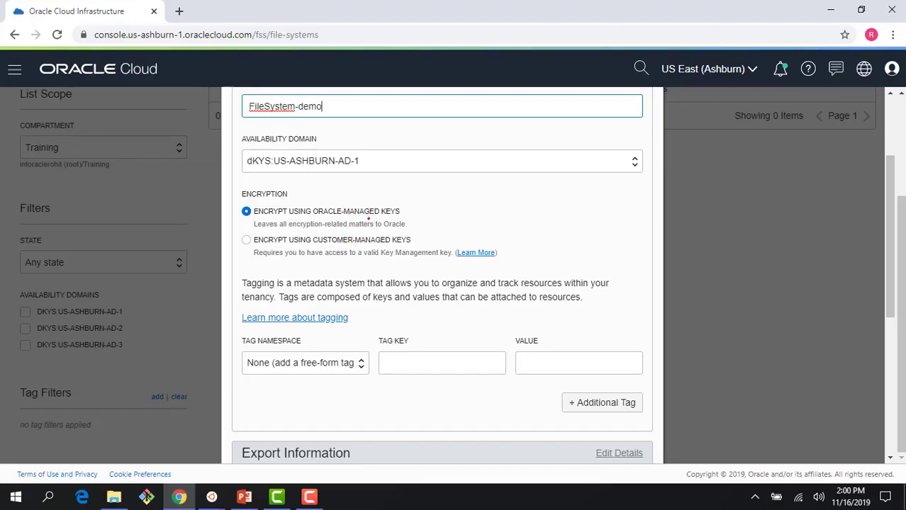
scroll(369, 222, "down", 3)
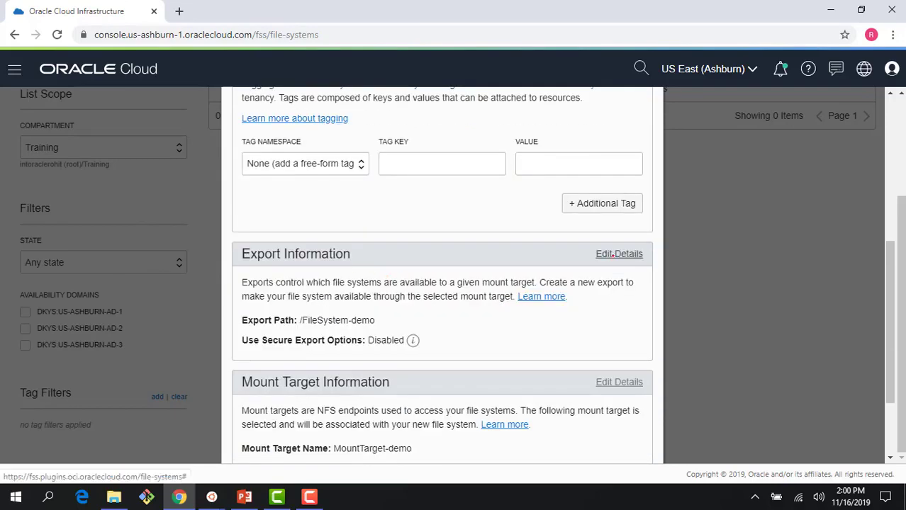
left_click(619, 254)
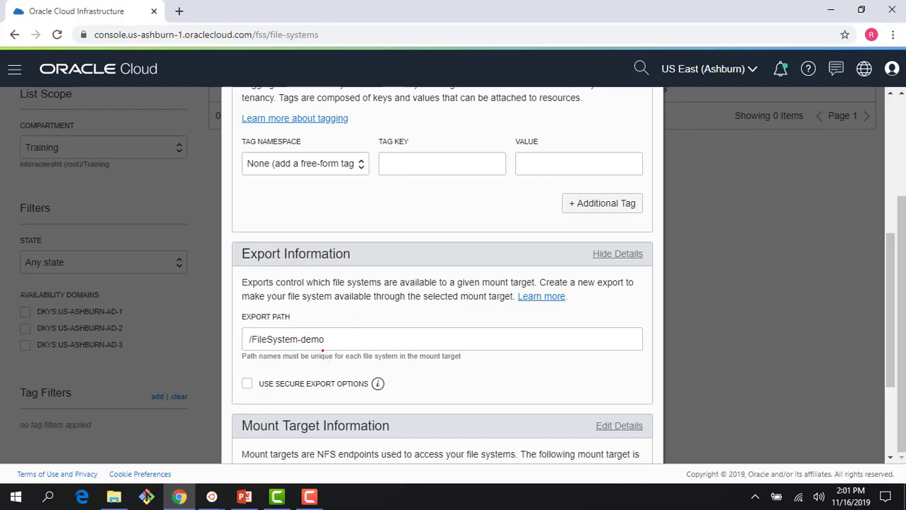
scroll(322, 348, "down", 3)
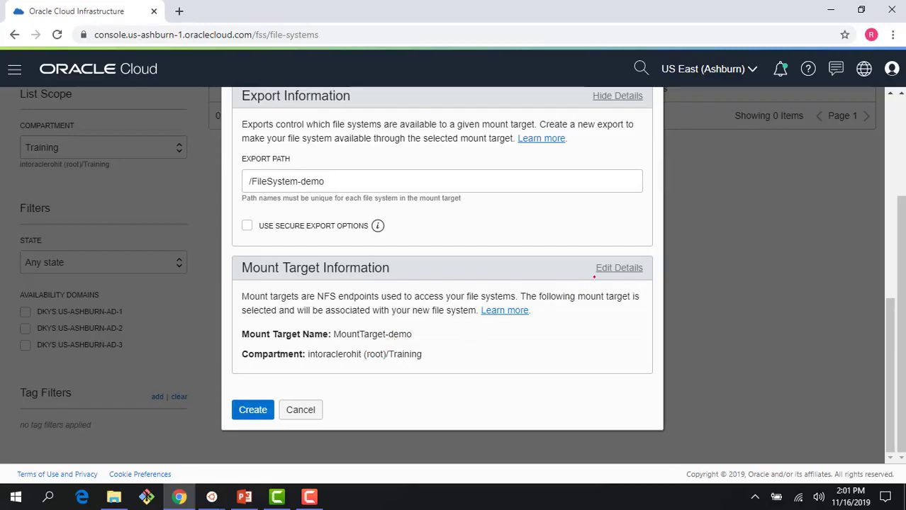
left_click(603, 267)
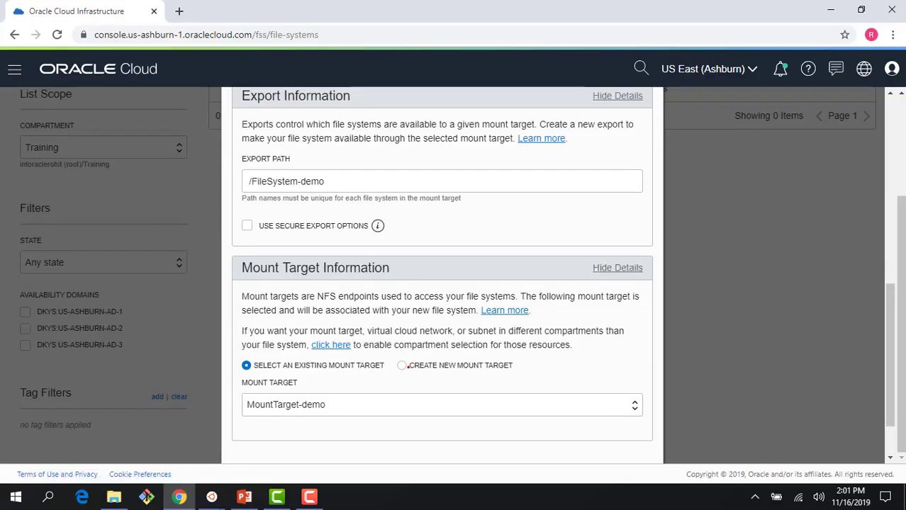
scroll(401, 369, "down", 2)
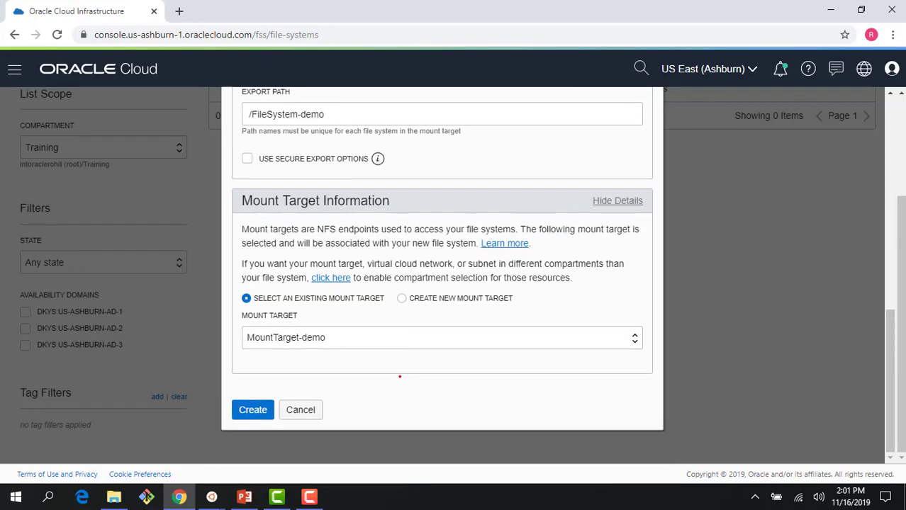
scroll(347, 377, "up", 2)
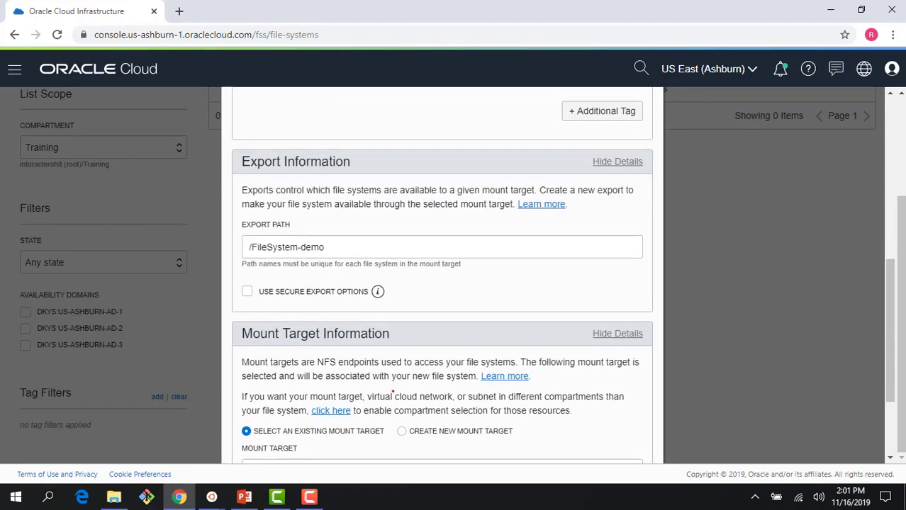
scroll(322, 431, "down", 1)
scroll(326, 432, "up", 6)
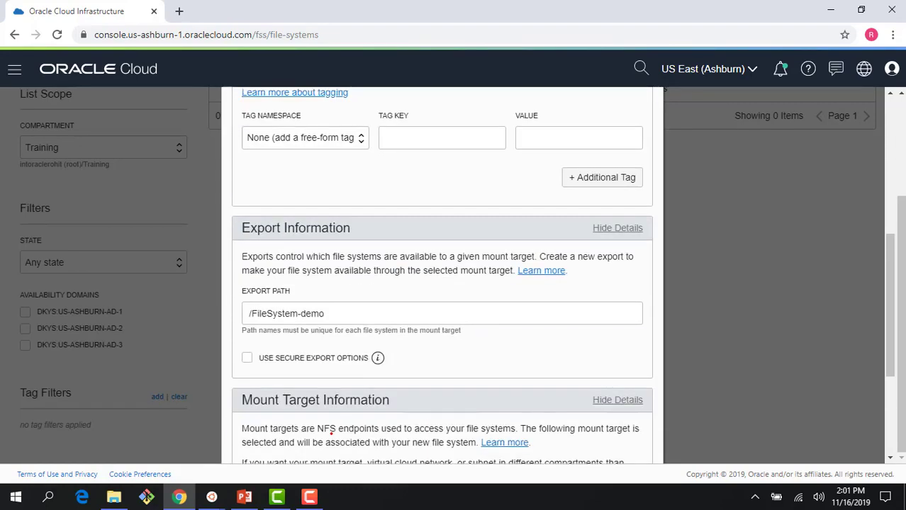
scroll(331, 434, "down", 6)
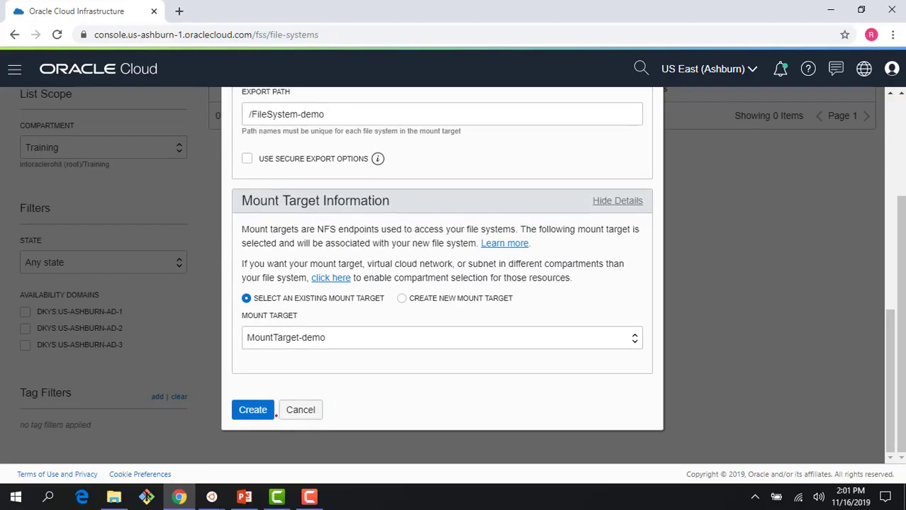
left_click(264, 411)
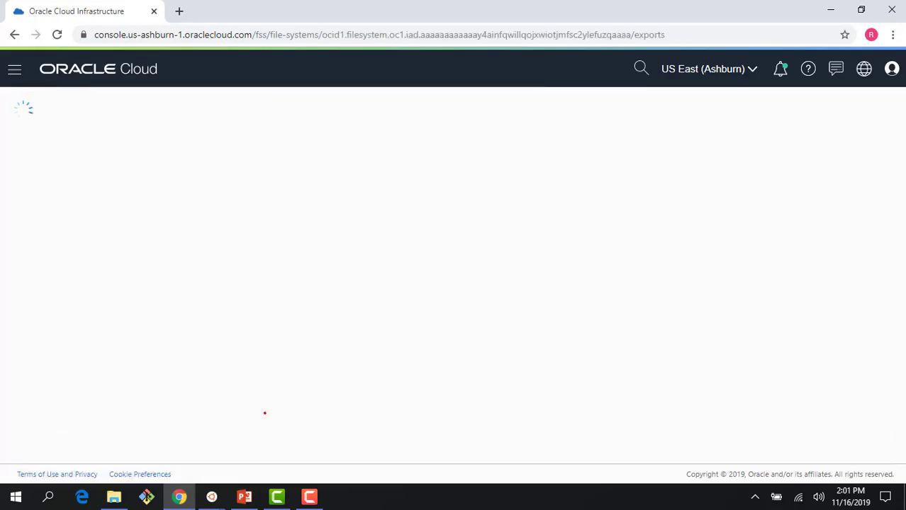
Examine the Oracle Linux mount commands and port requirements for the /FileSystem-demo export, and close them.
scroll(415, 359, "down", 3)
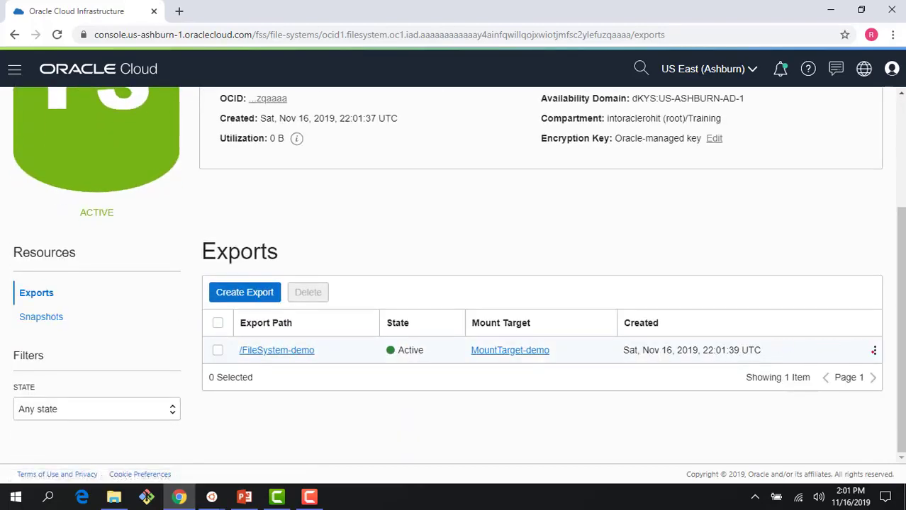
left_click(874, 350)
left_click(835, 402)
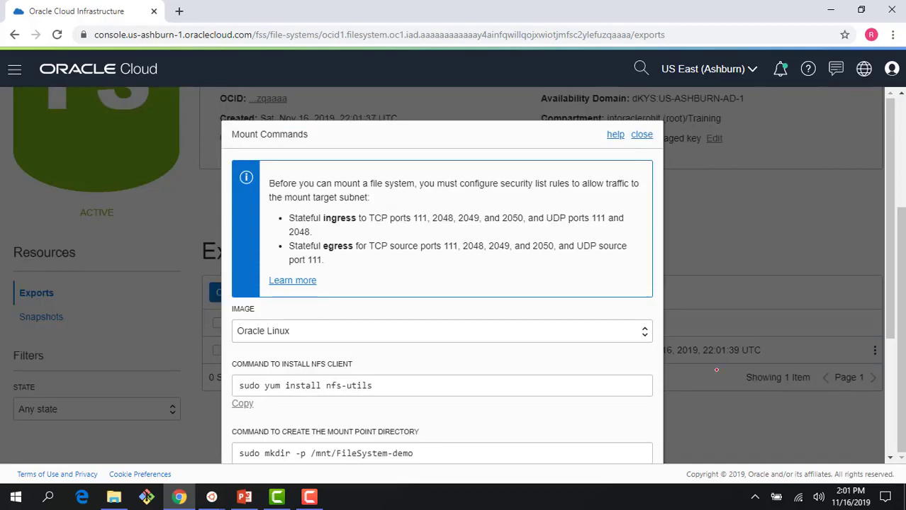
scroll(470, 269, "down", 3)
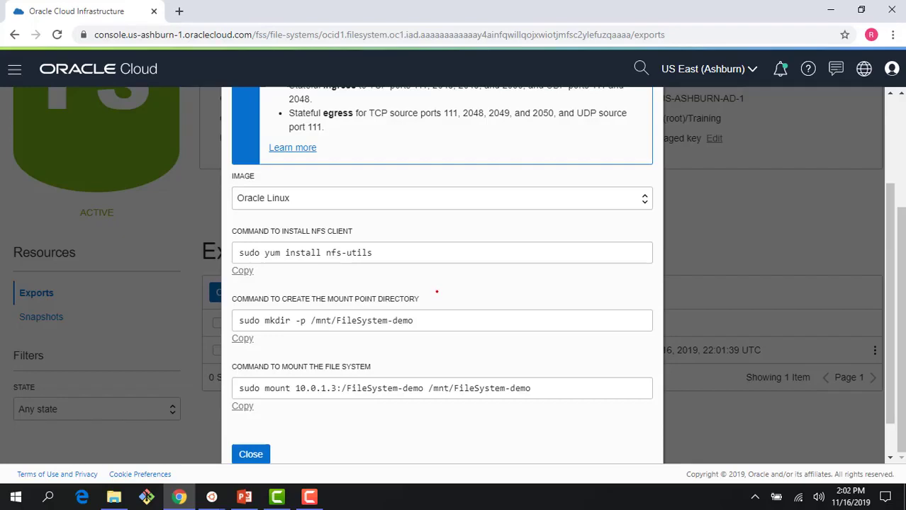
scroll(437, 292, "up", 1)
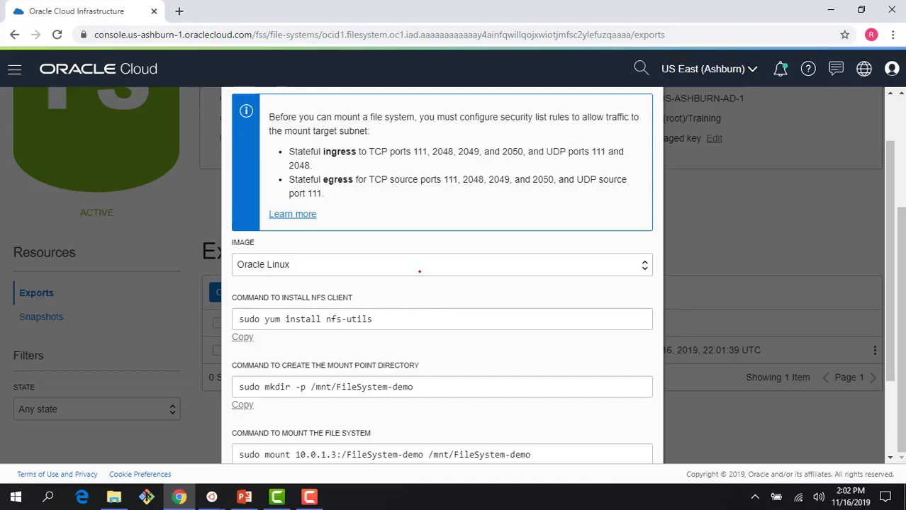
scroll(416, 270, "up", 1)
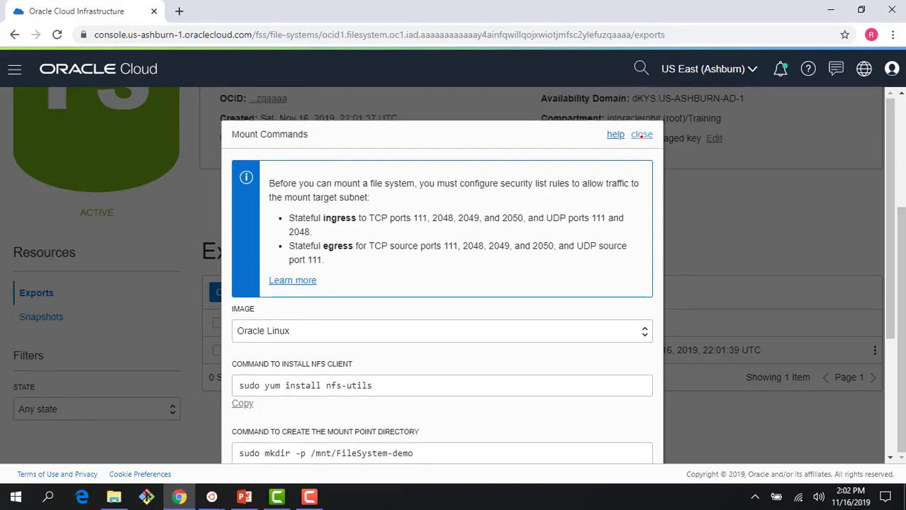
left_click(641, 135)
Return to the mount targets and examine the security rule requirements for MTsubnet in MountTarget-demo's details.
scroll(613, 209, "up", 2)
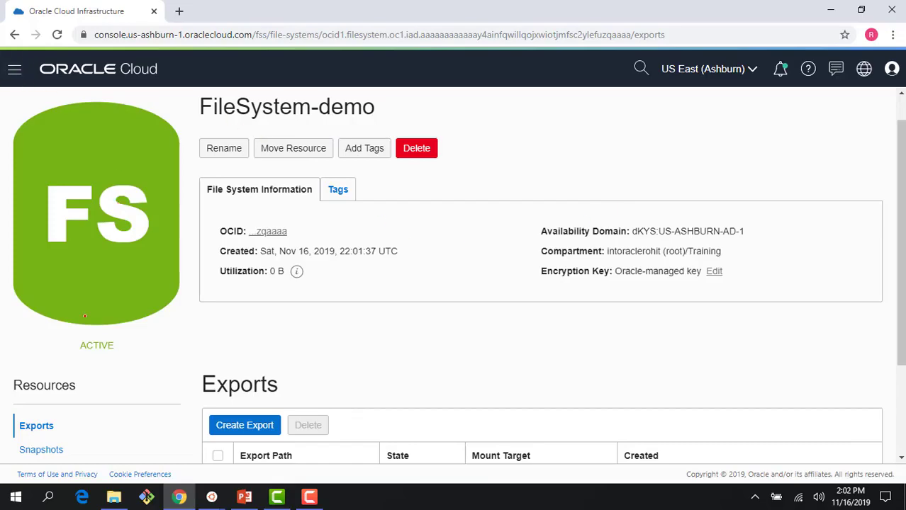
scroll(122, 264, "up", 1)
left_click(100, 107)
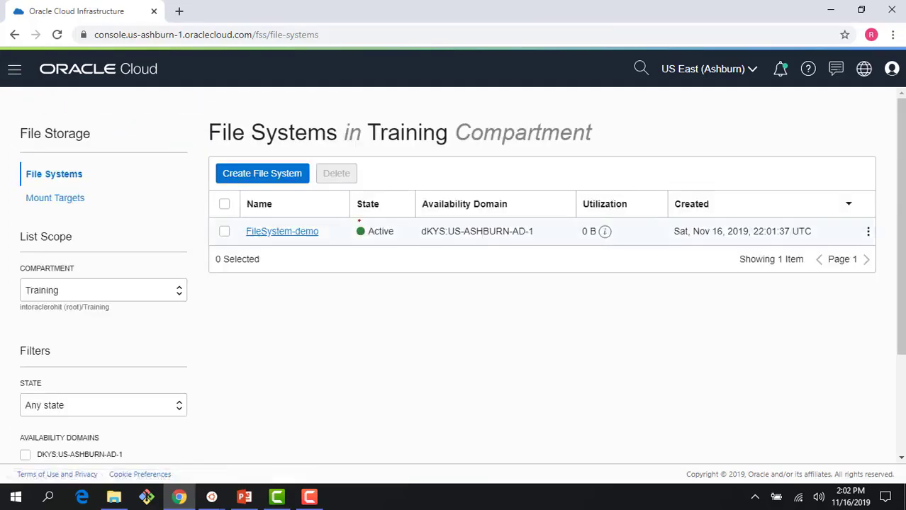
left_click(55, 197)
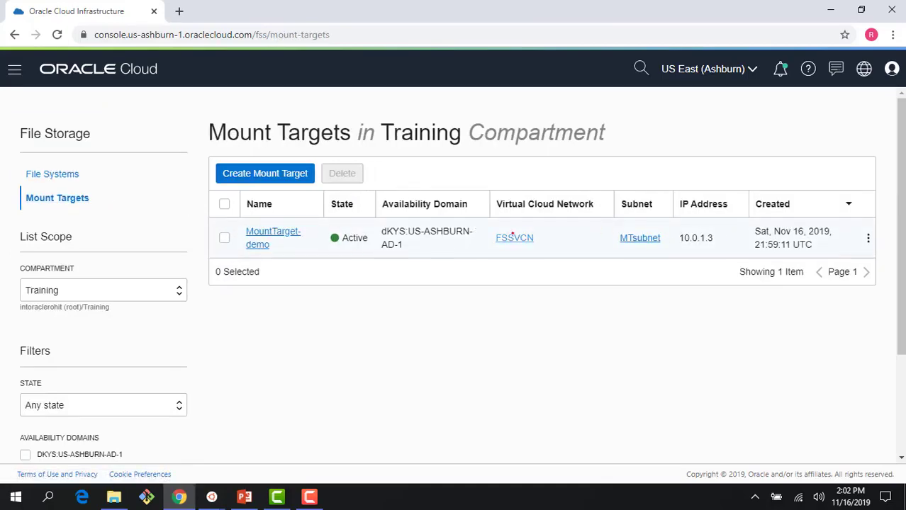
left_click(288, 232)
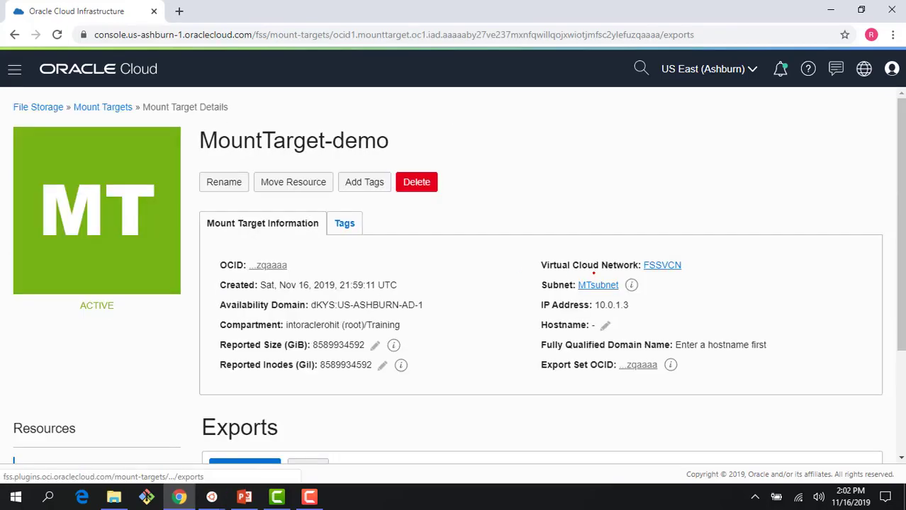
mouse_move(631, 284)
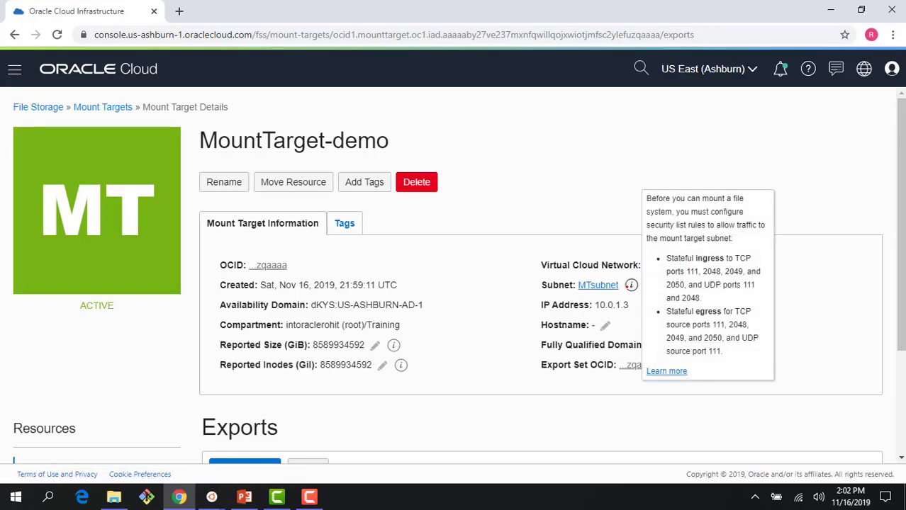
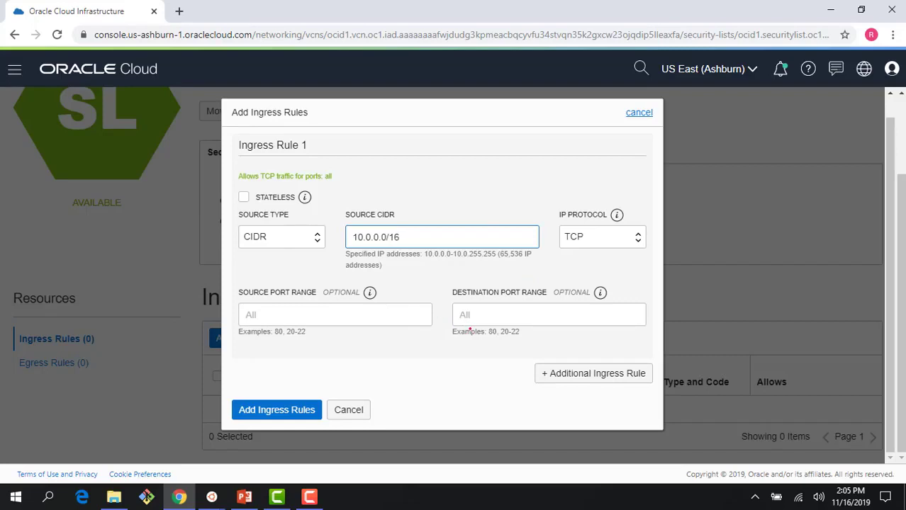
Set the destination port range of the first TCP ingress rule to 2048-2050.
left_click(470, 323)
type("20")
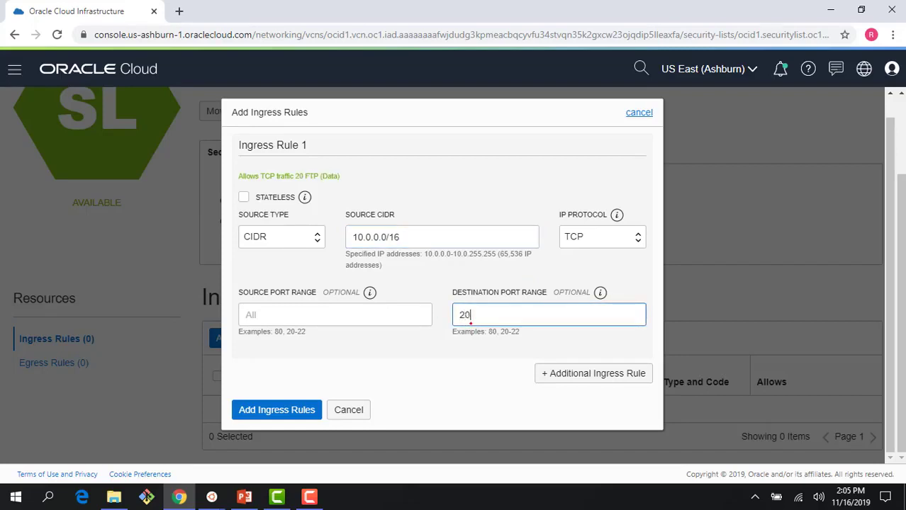
type("48-2050")
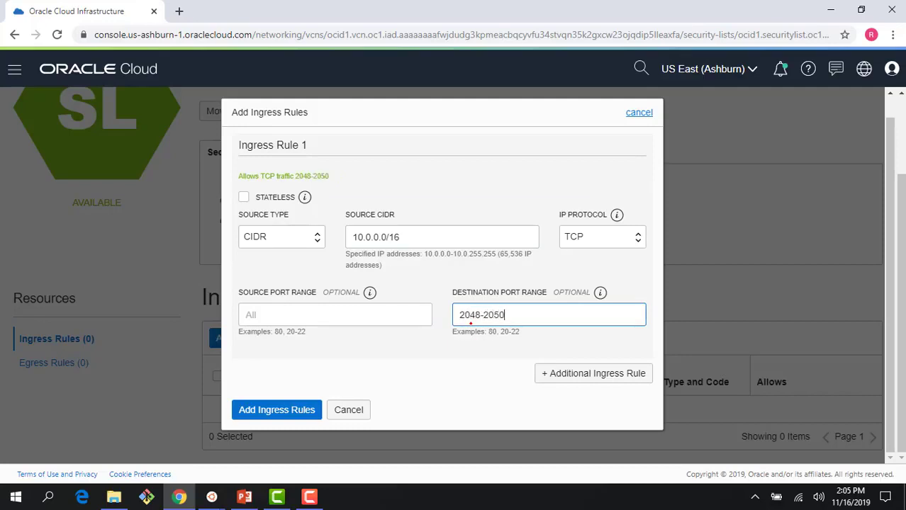
Add a second ingress rule with source CIDR 10.0.0.0/16 copied from the first rule, TCP protocol and destination port 111.
left_click(560, 374)
left_click_drag(401, 238, 328, 242)
key("ctrl+c")
scroll(418, 319, "down", 2)
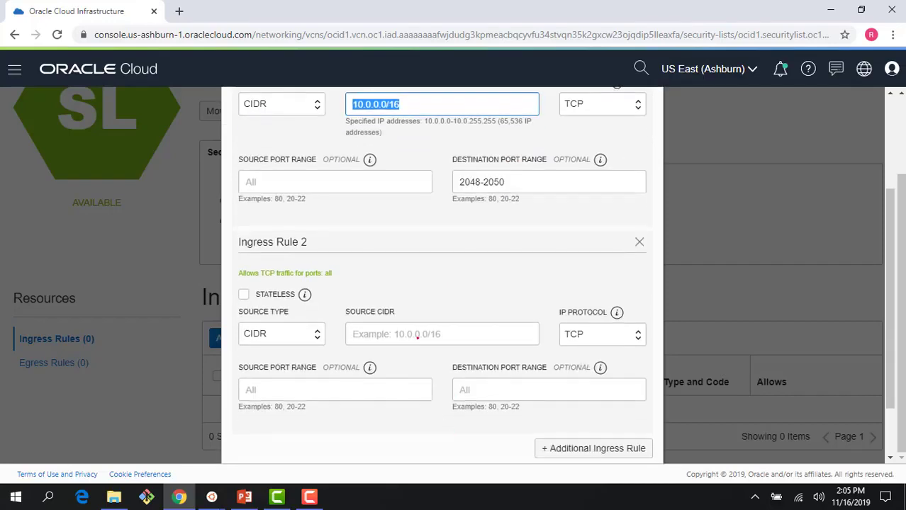
left_click(414, 332)
key("ctrl+v")
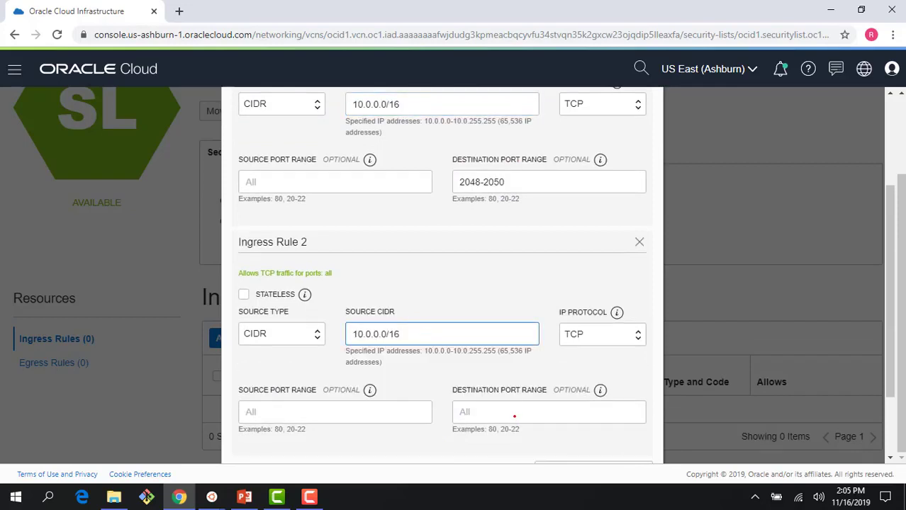
left_click(513, 415)
type("111")
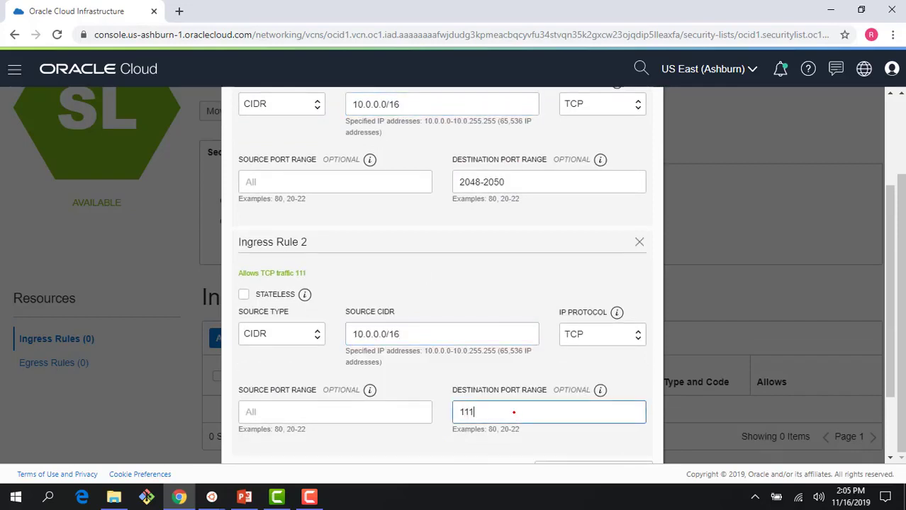
Add a third ingress rule with source CIDR 10.0.0.0/16, UDP protocol and destination port 111.
scroll(513, 412, "down", 2)
left_click(599, 374)
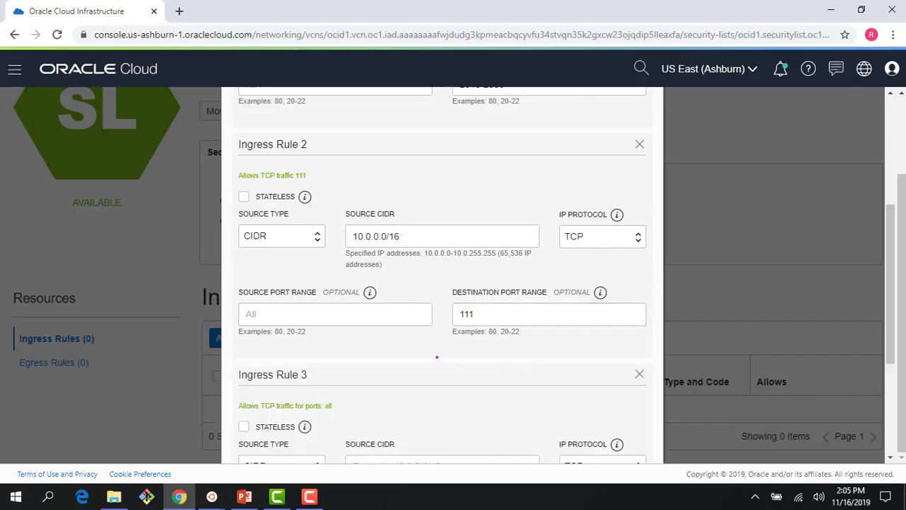
scroll(436, 401, "down", 2)
left_click(426, 334)
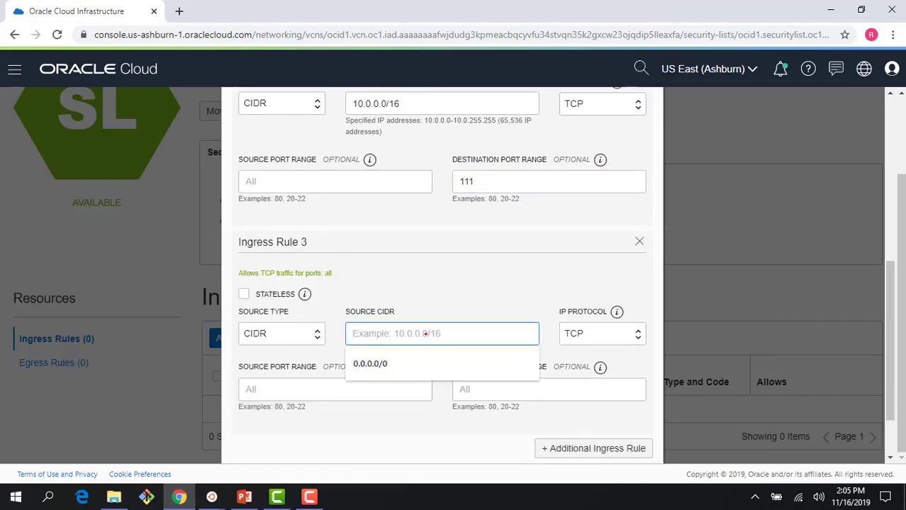
key("ctrl+v")
left_click(552, 416)
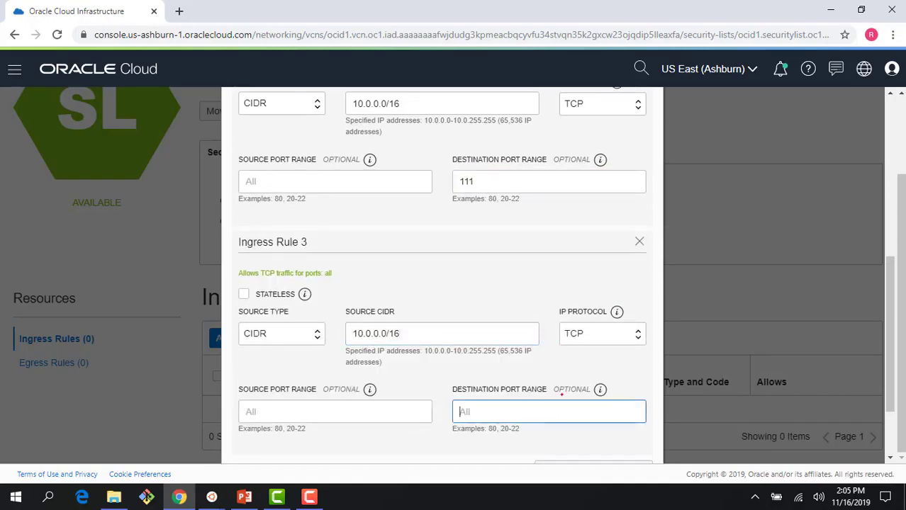
left_click(581, 334)
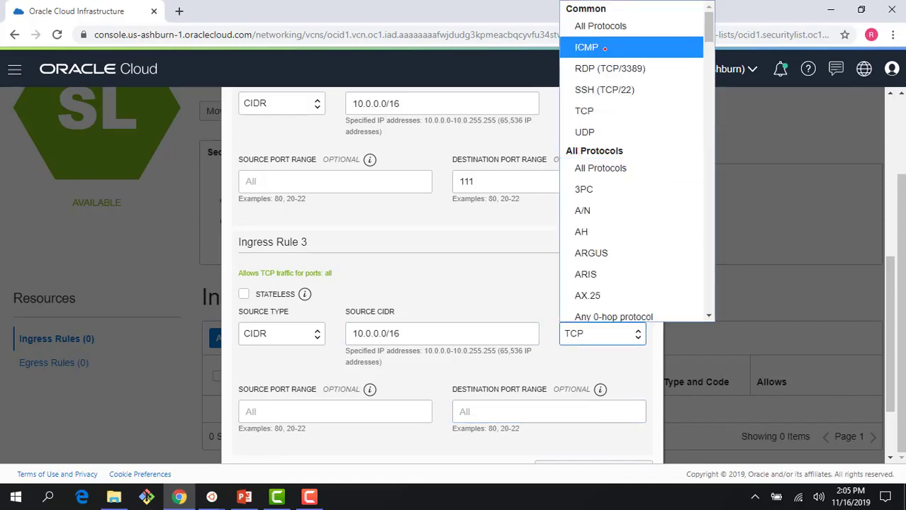
left_click(586, 133)
left_click(530, 412)
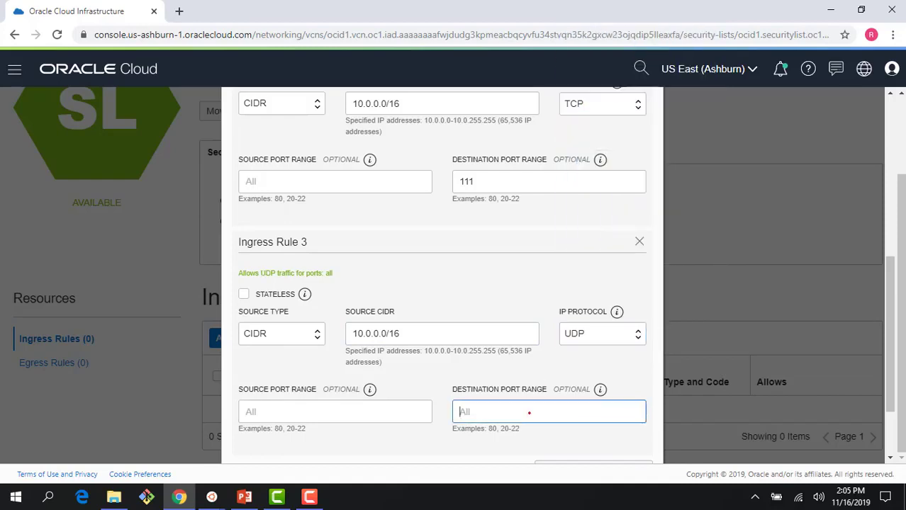
type("111")
Add a fourth ingress rule with source CIDR 10.0.0.0/16, UDP protocol and destination port 2048.
scroll(529, 413, "down", 2)
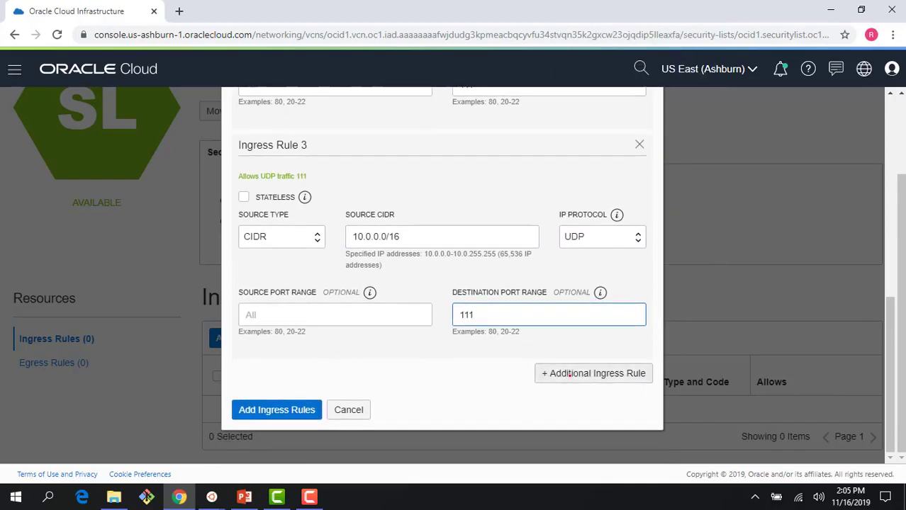
left_click(590, 373)
scroll(591, 373, "down", 2)
left_click(444, 331)
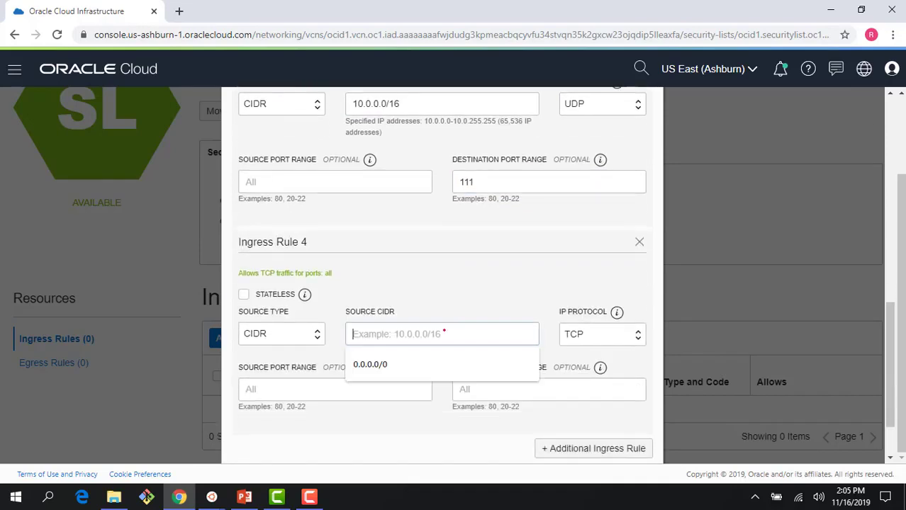
key("ctrl+v")
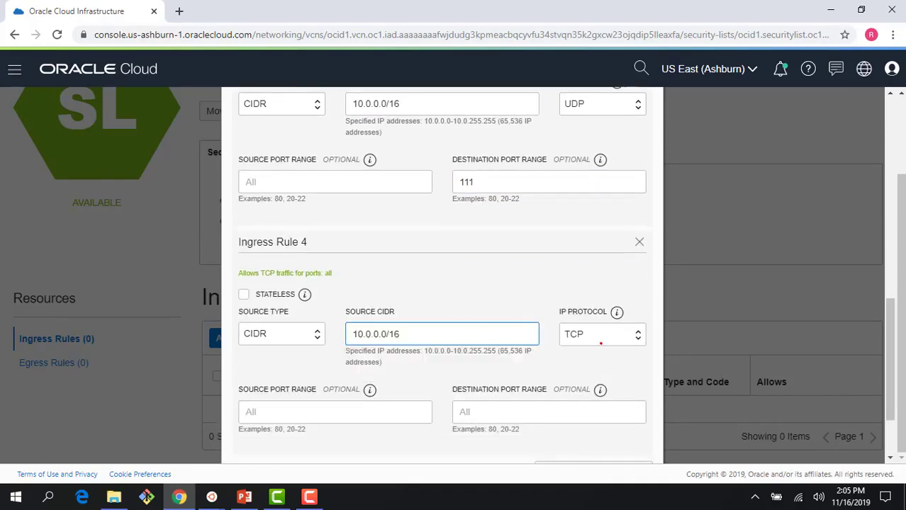
left_click(600, 338)
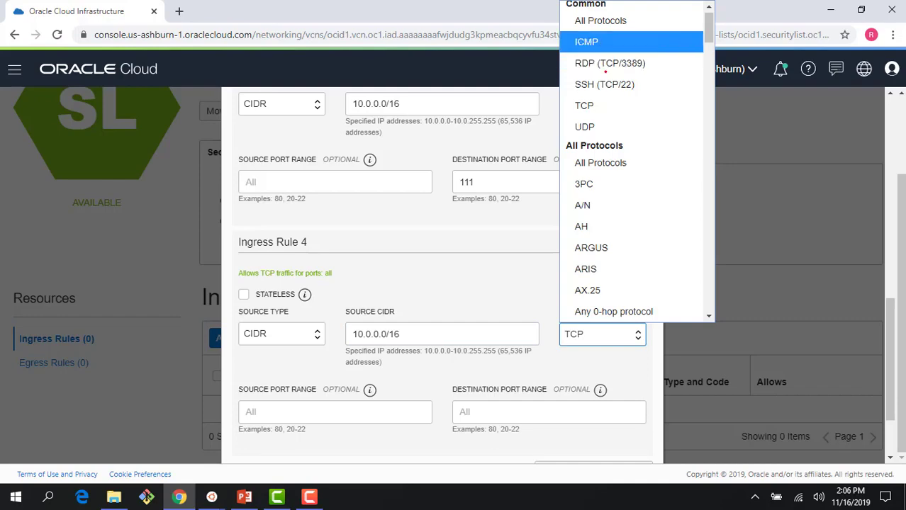
left_click(584, 127)
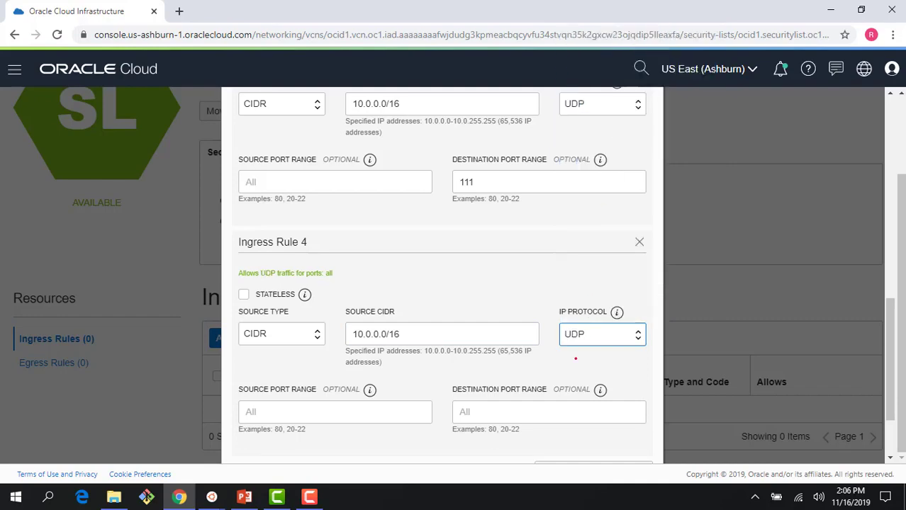
left_click(538, 403)
type("2048")
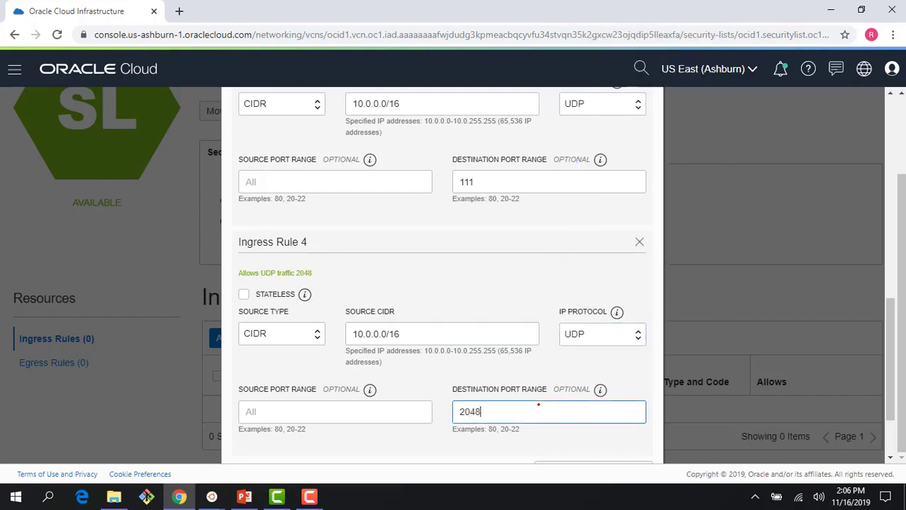
Review the settings of all four ingress rules and add them to the security list.
scroll(539, 406, "up", 8)
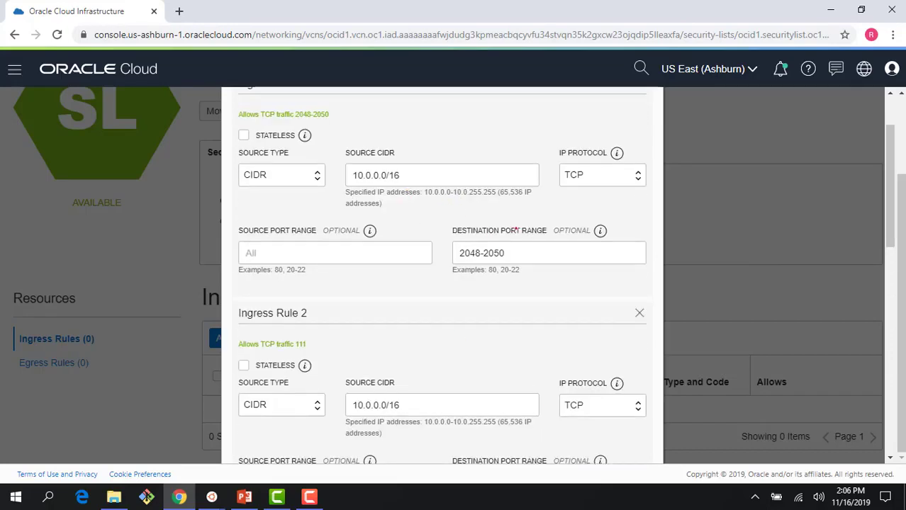
scroll(498, 307, "down", 1)
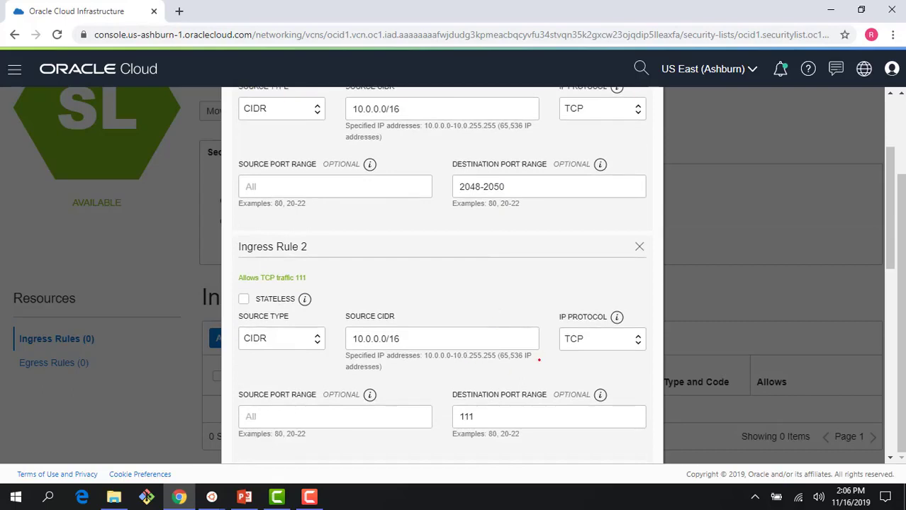
scroll(539, 360, "down", 1)
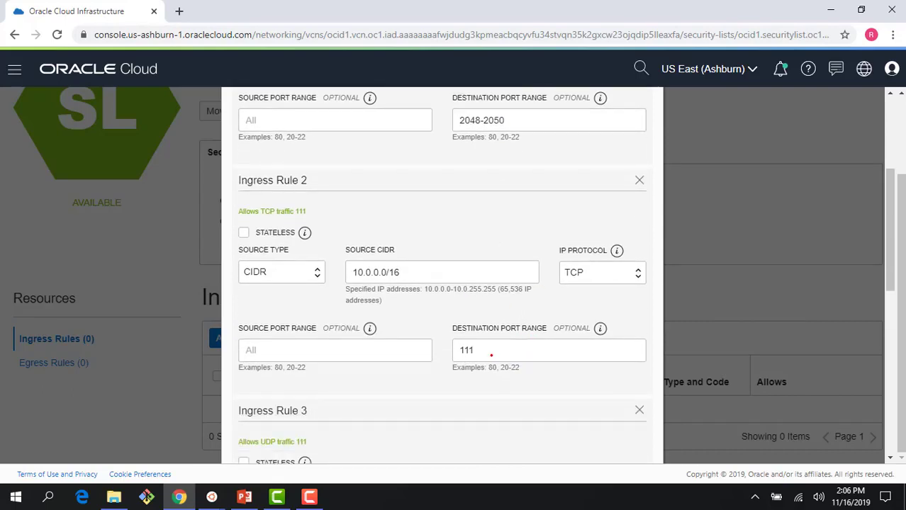
scroll(491, 356, "down", 3)
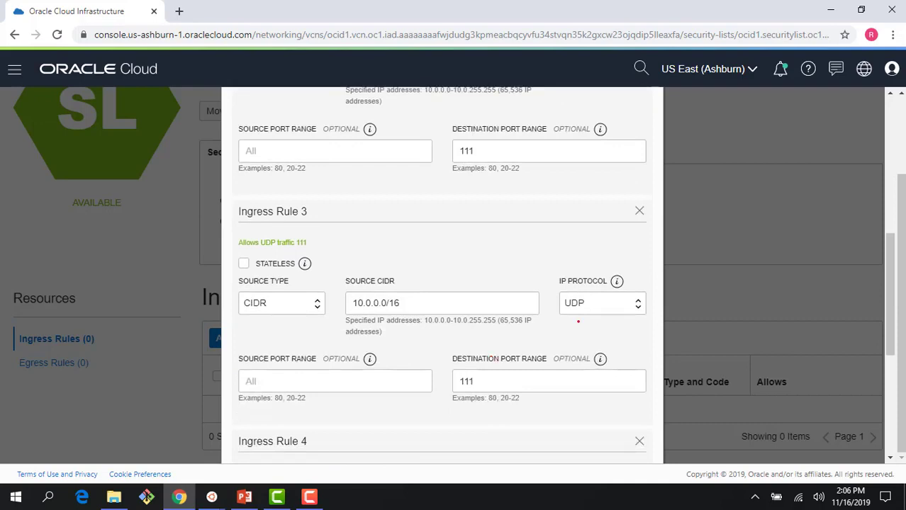
scroll(525, 369, "down", 3)
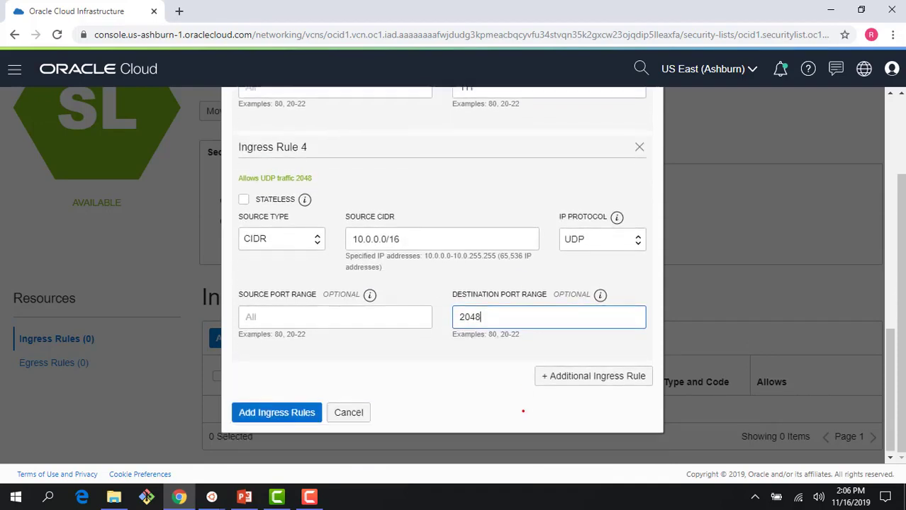
scroll(343, 413, "down", 2)
left_click(271, 410)
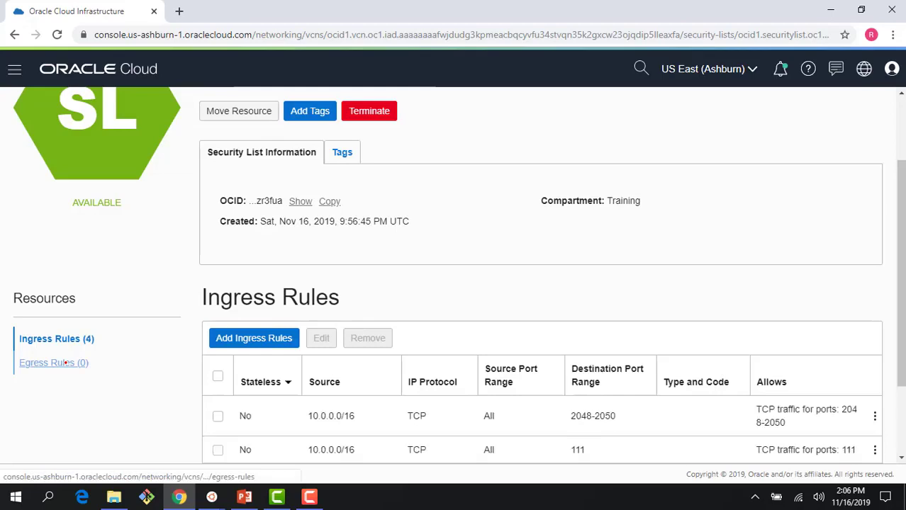
Start adding egress rules, defining the first with destination CIDR 10.0.0.0/16, TCP protocol and source port range 2048-2050.
left_click(71, 362)
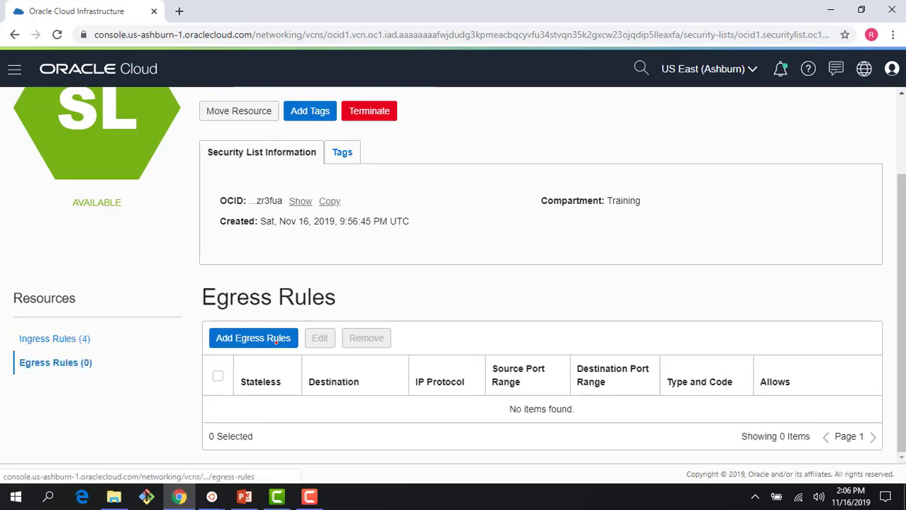
left_click(276, 339)
left_click(396, 258)
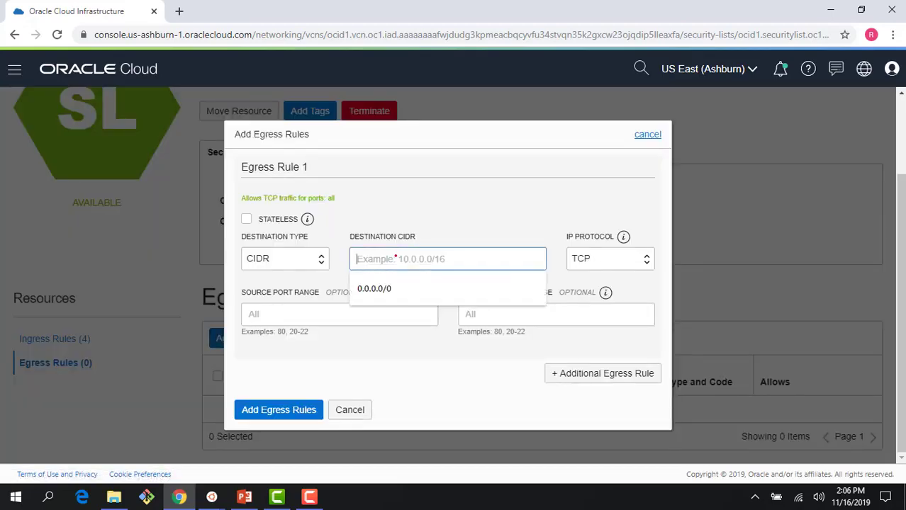
type("10.0.0.0/16")
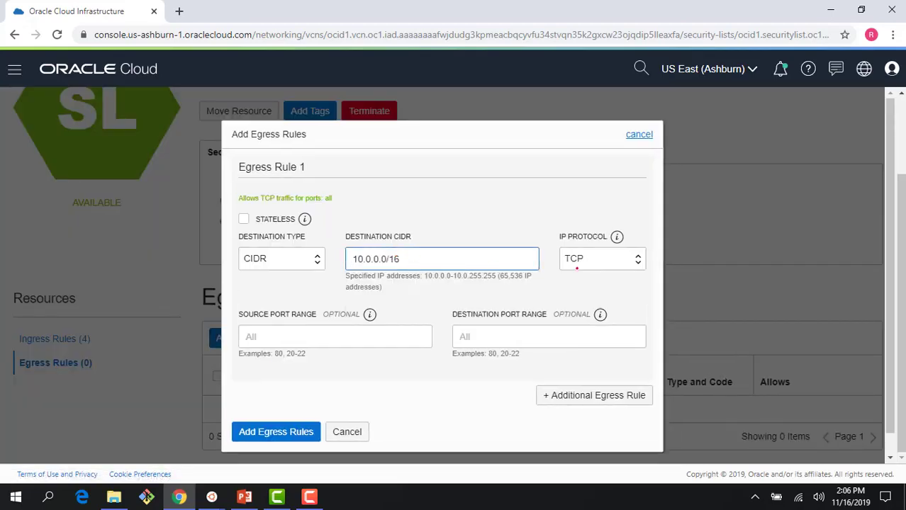
left_click(581, 261)
left_click(581, 259)
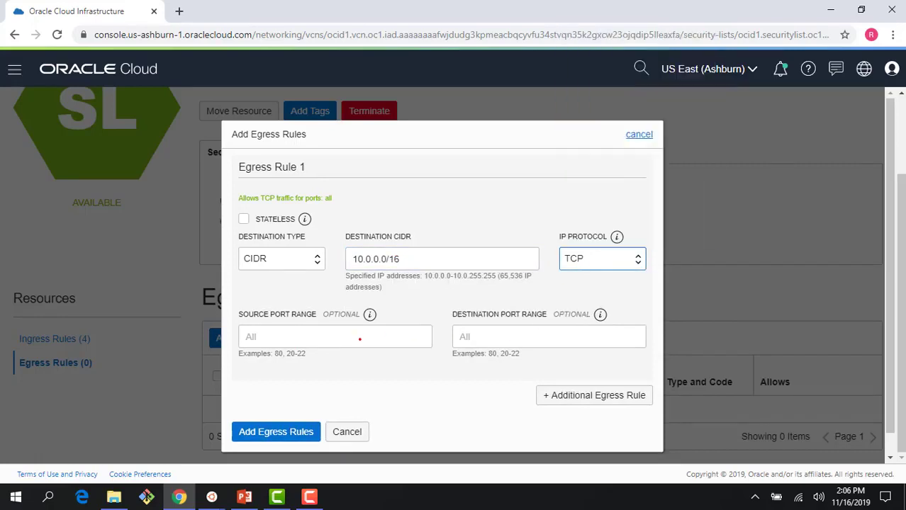
left_click(359, 340)
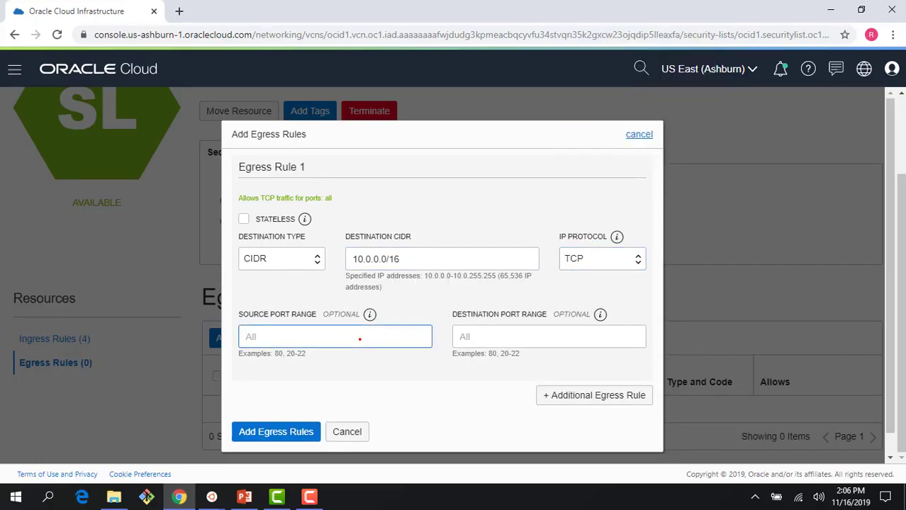
type("2048-2050")
Add a second egress rule with destination CIDR 10.0.0.0/16, TCP protocol and source port 111.
left_click(547, 395)
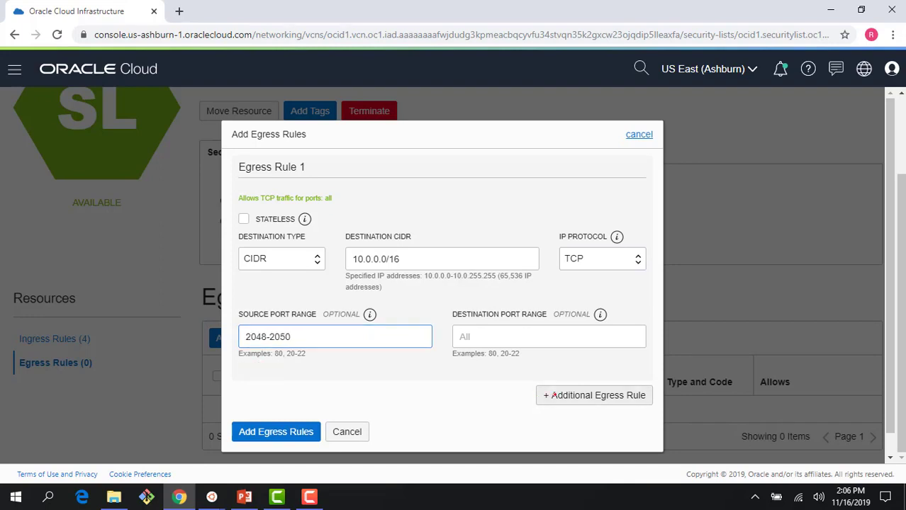
scroll(419, 416, "down", 2)
left_click(432, 353)
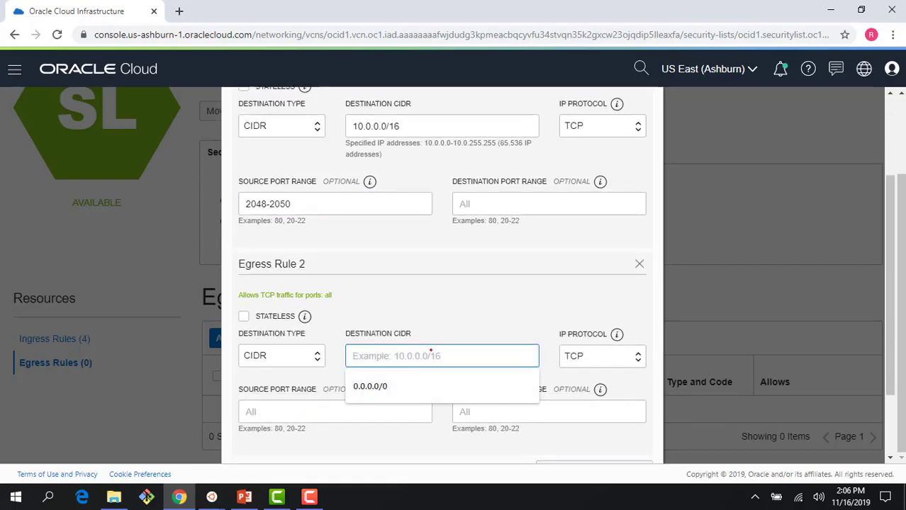
type("10.0.0.")
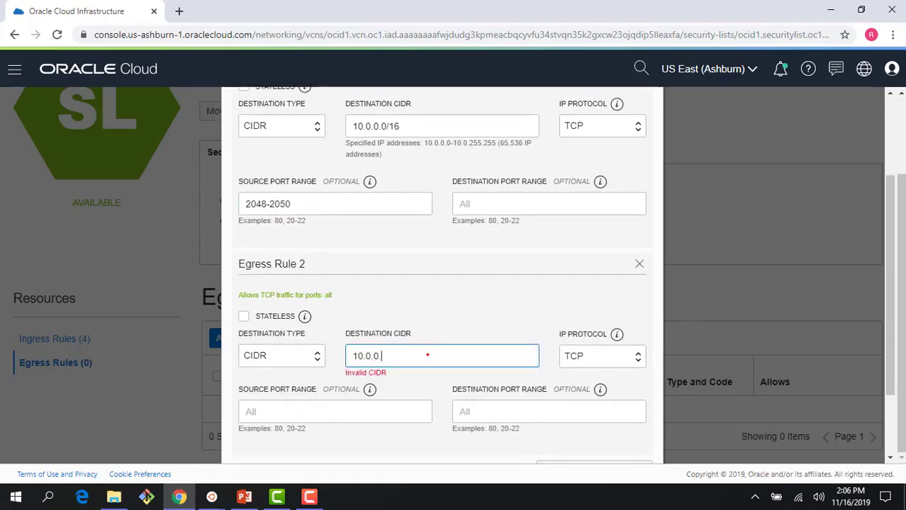
type("0/16")
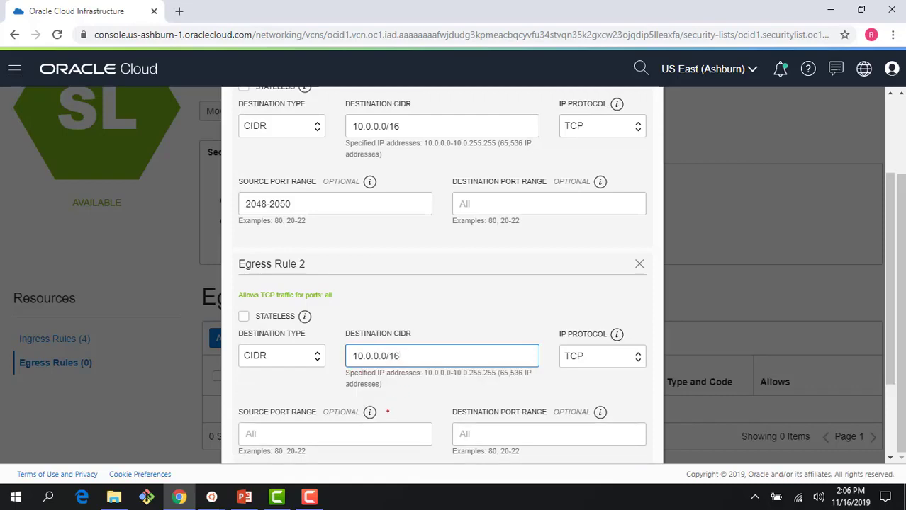
left_click(378, 434)
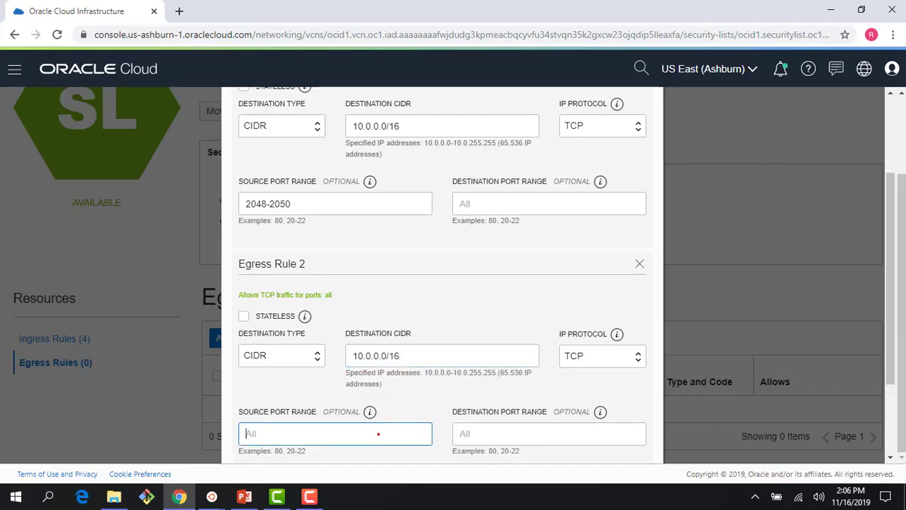
type("111")
Add a third egress rule with destination CIDR 10.0.0.0/16, UDP protocol and source port 111.
scroll(454, 419, "down", 2)
left_click(569, 374)
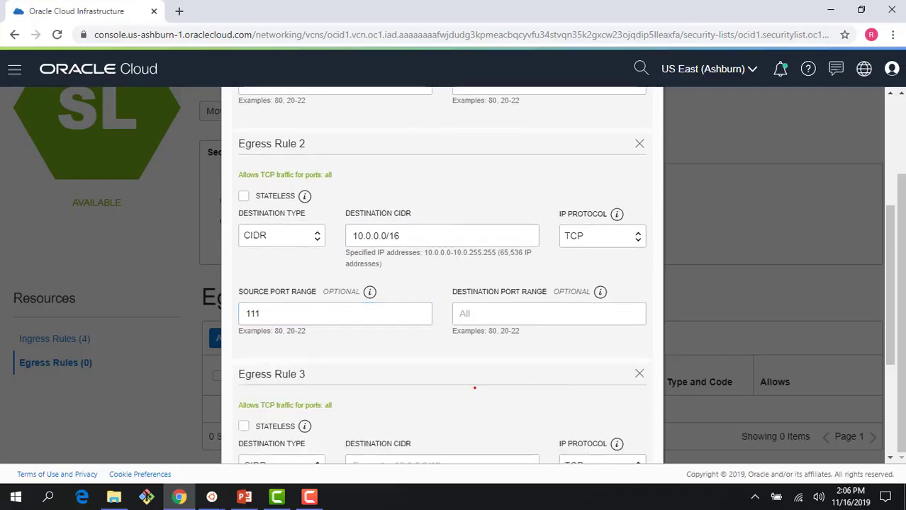
scroll(411, 334, "down", 3)
left_click(403, 267)
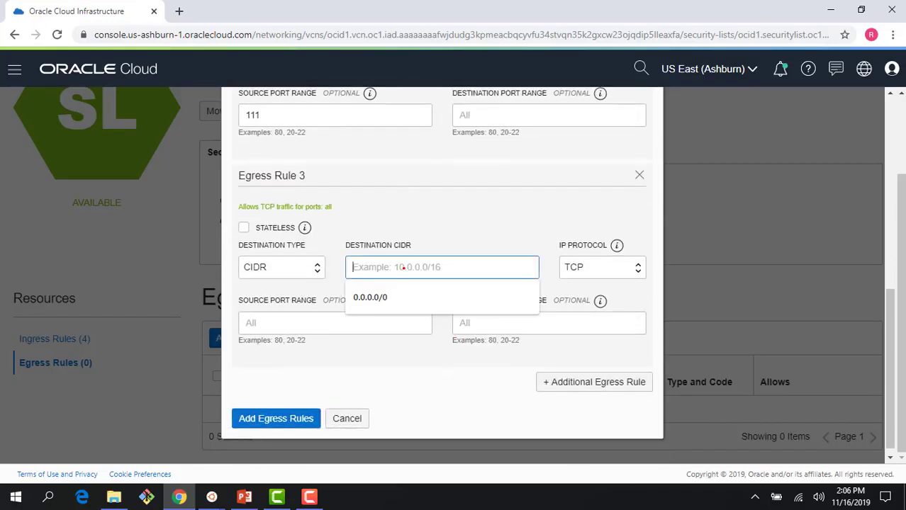
type("10.0.0.0/16")
left_click(578, 270)
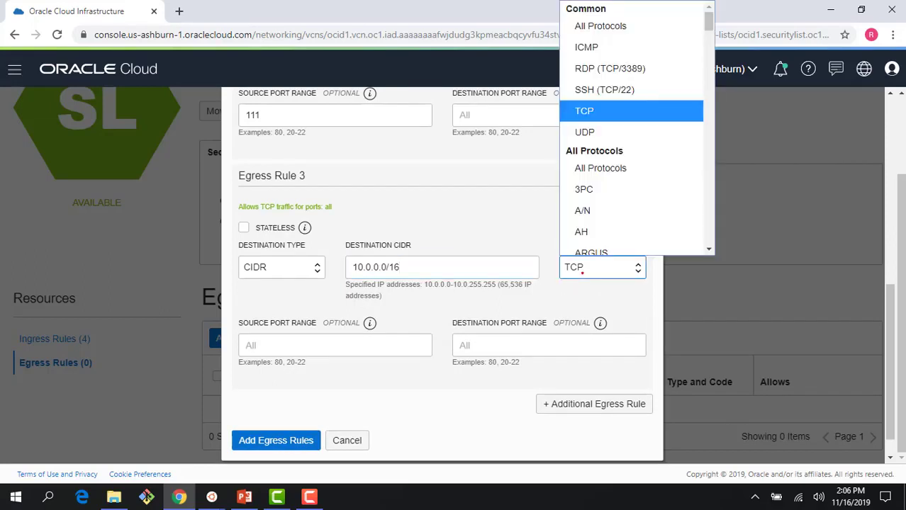
left_click(586, 121)
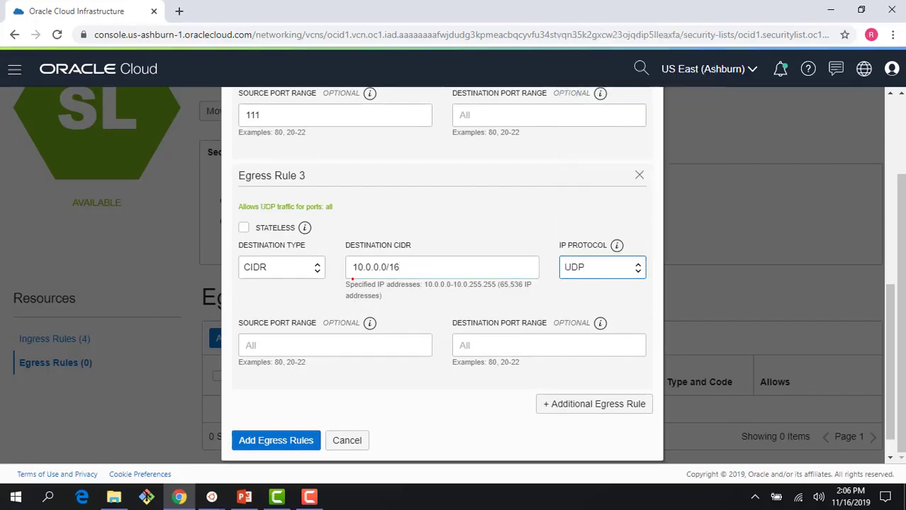
left_click(346, 348)
type("111")
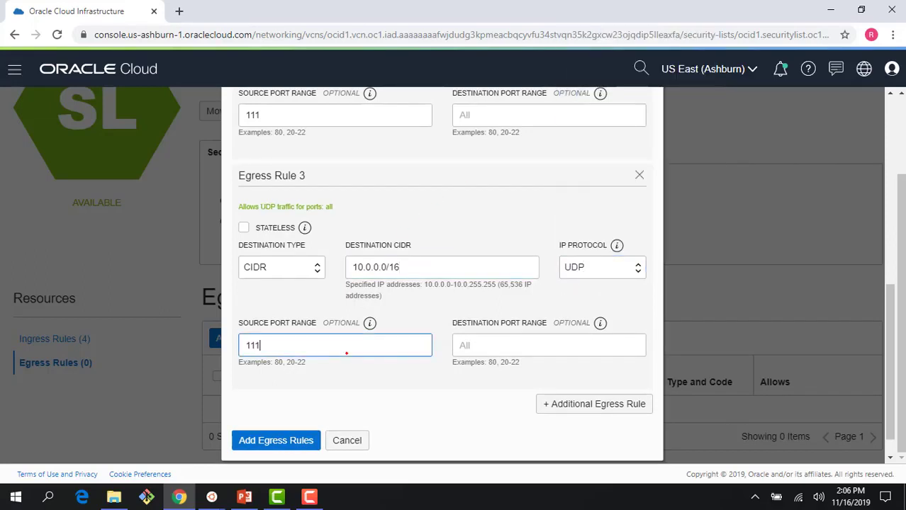
Review the settings of all three egress rules and add them to the security list.
scroll(374, 392, "up", 5)
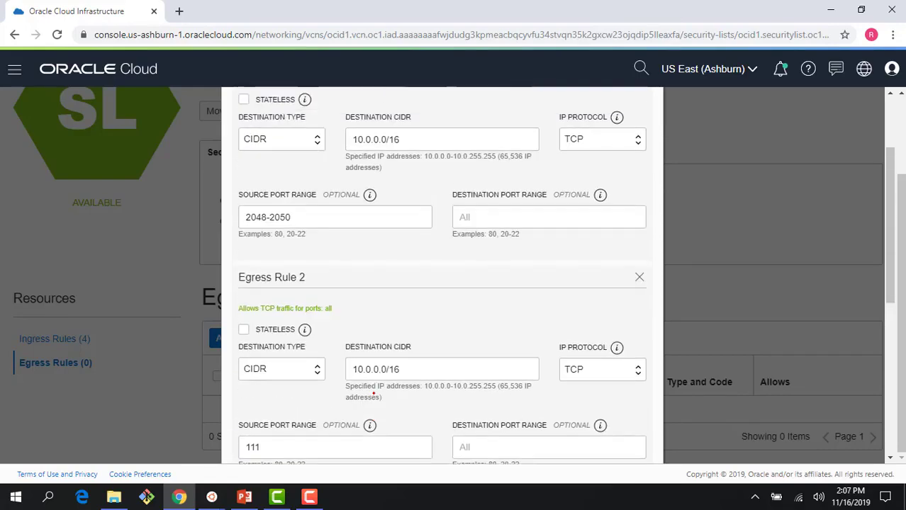
scroll(373, 394, "up", 2)
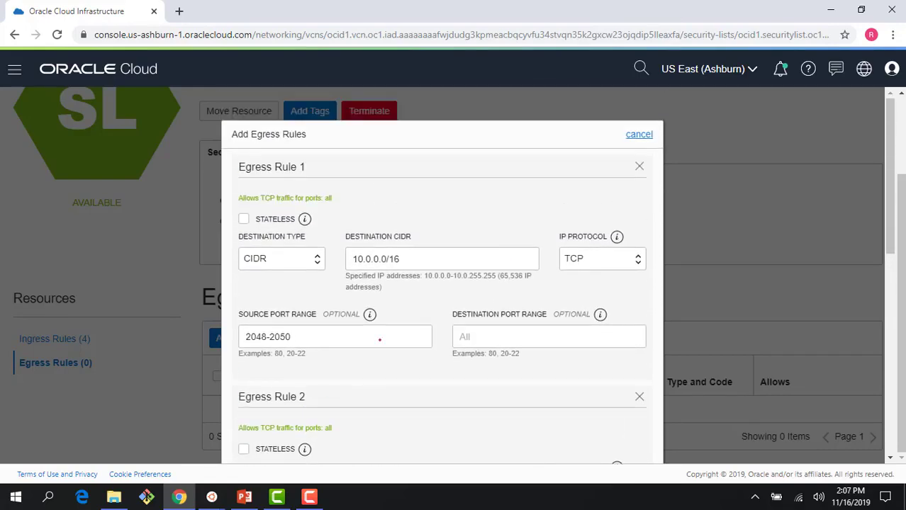
scroll(357, 369, "down", 2)
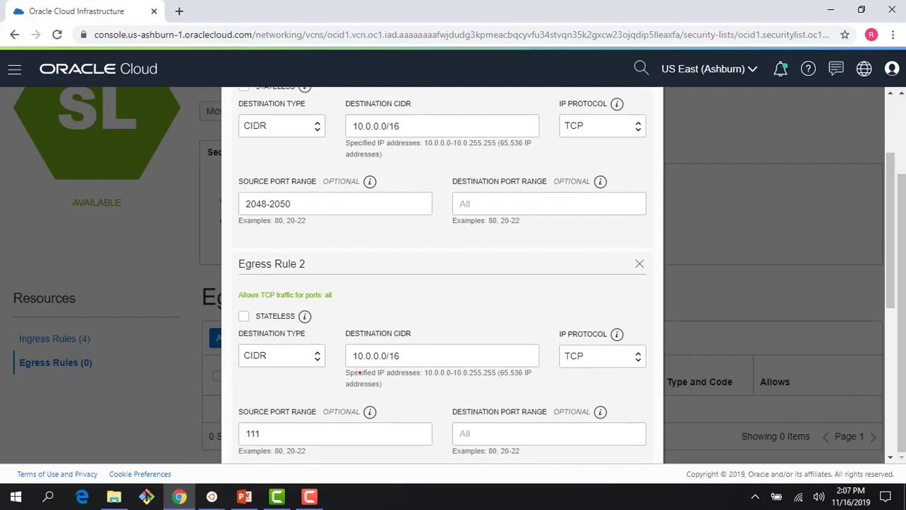
scroll(361, 448, "down", 3)
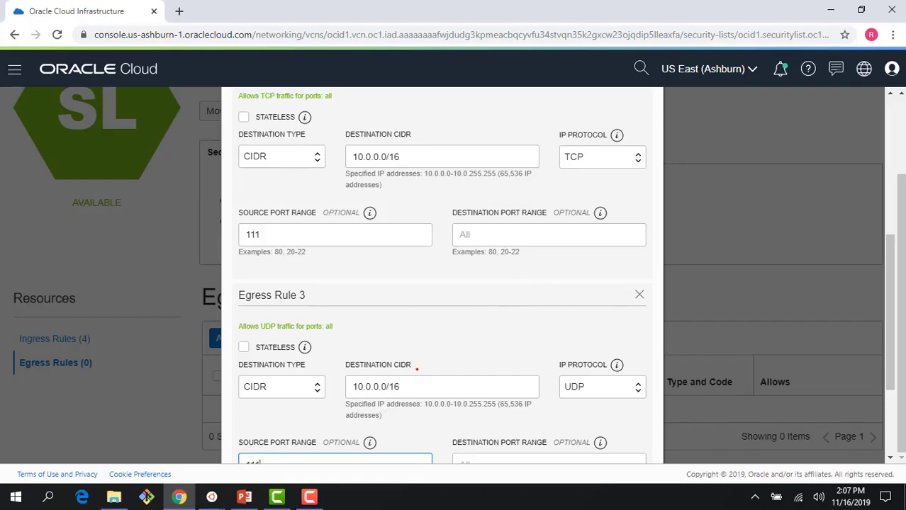
scroll(417, 369, "down", 2)
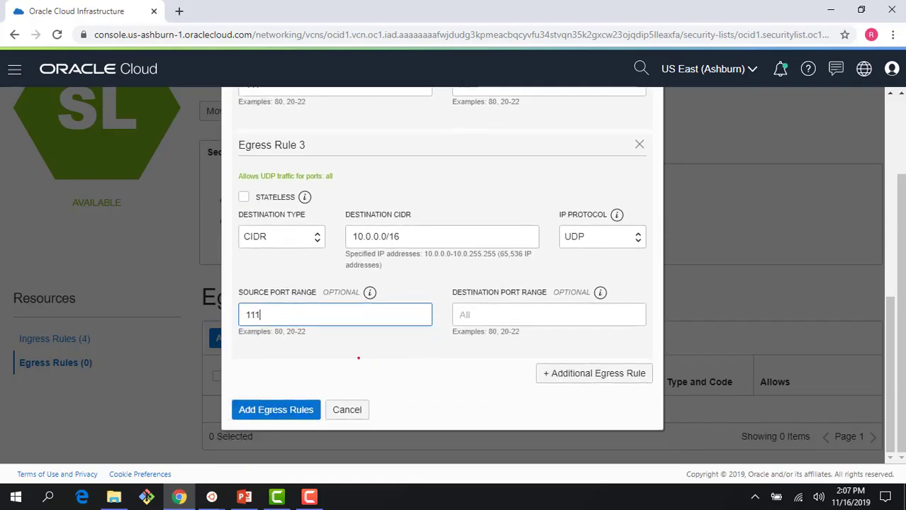
left_click(282, 410)
scroll(276, 375, "down", 1)
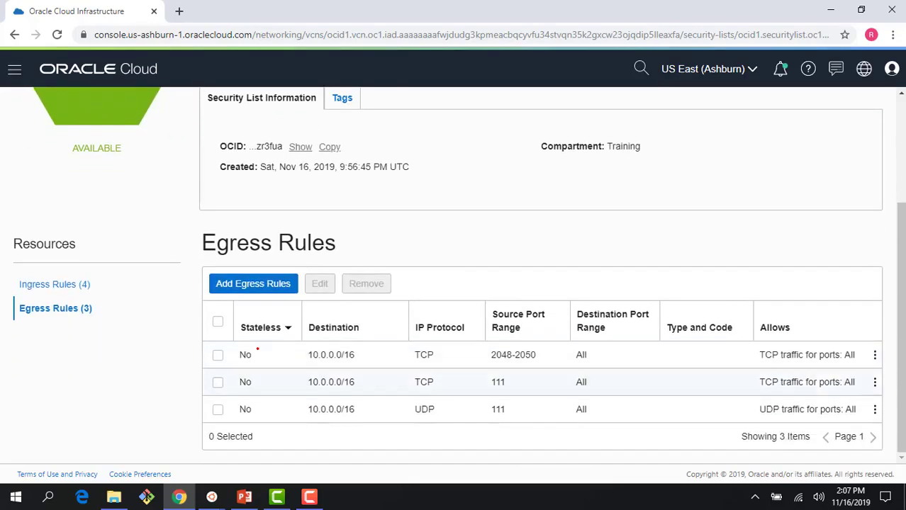
Return to the FSSVCN network, open its default security list and examine the ingress and egress rules.
scroll(178, 350, "up", 2)
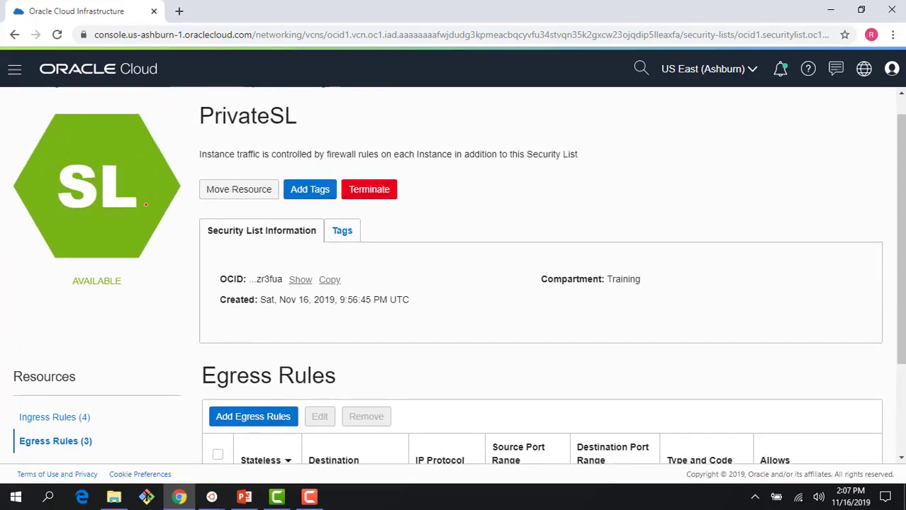
scroll(177, 100, "up", 1)
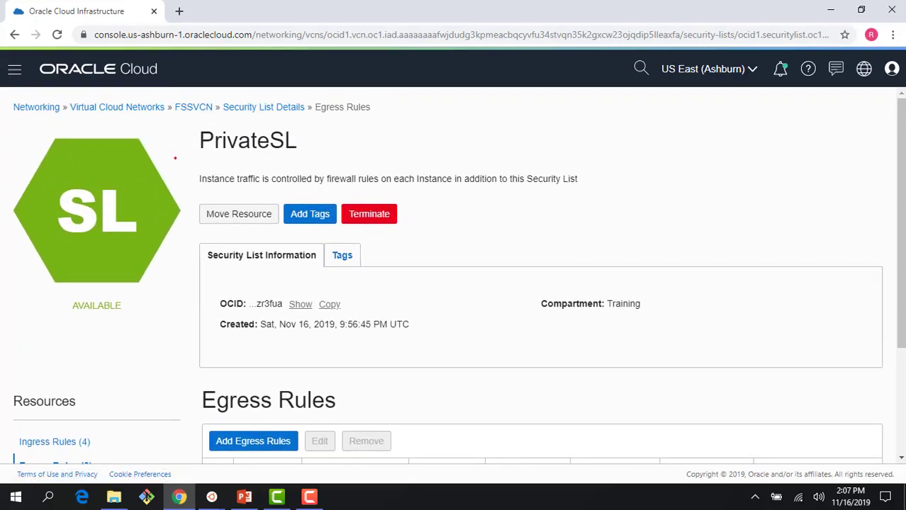
left_click(235, 107)
scroll(78, 284, "down", 3)
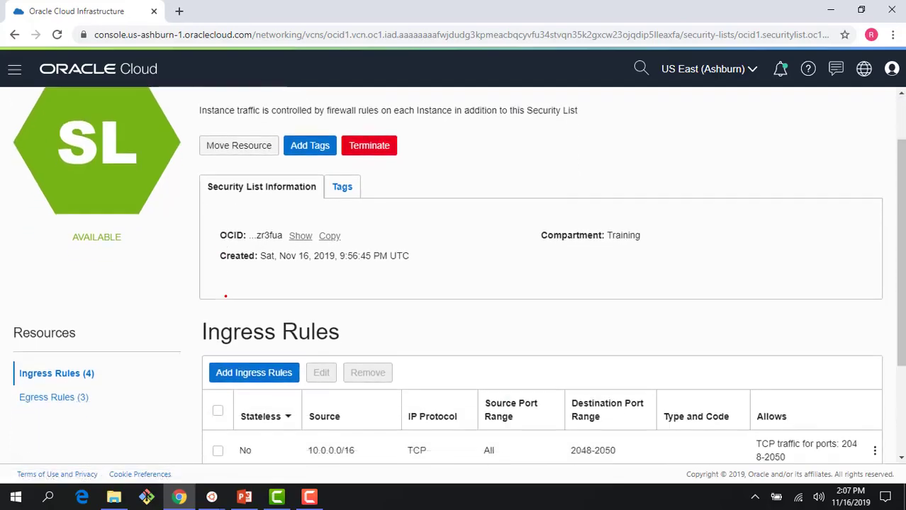
scroll(74, 243, "up", 3)
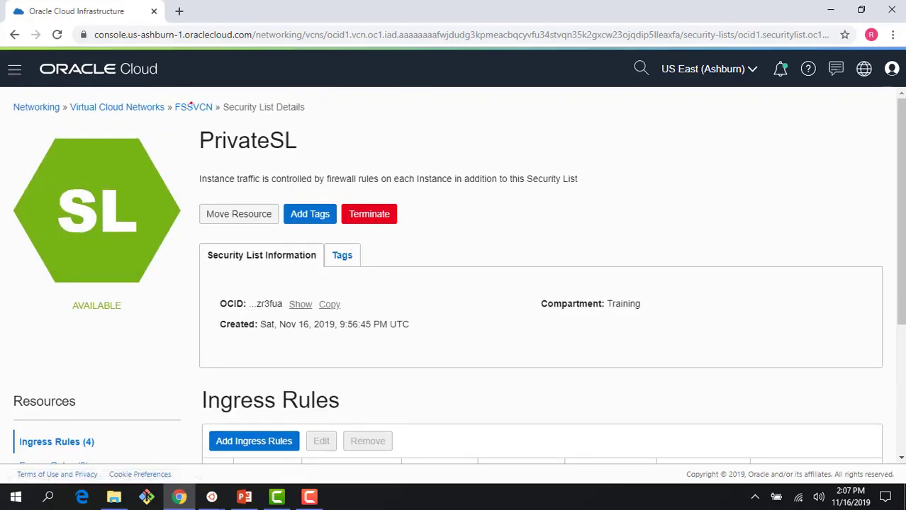
left_click(195, 107)
scroll(188, 297, "down", 4)
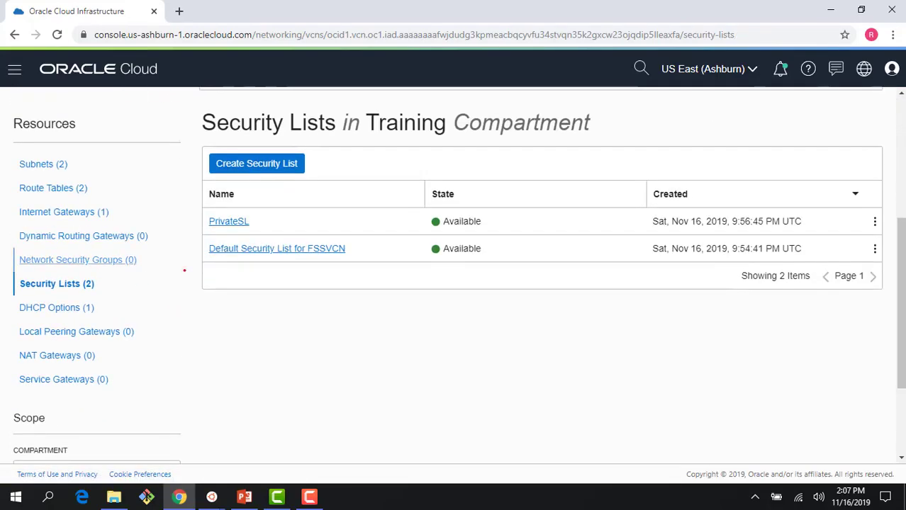
left_click(235, 248)
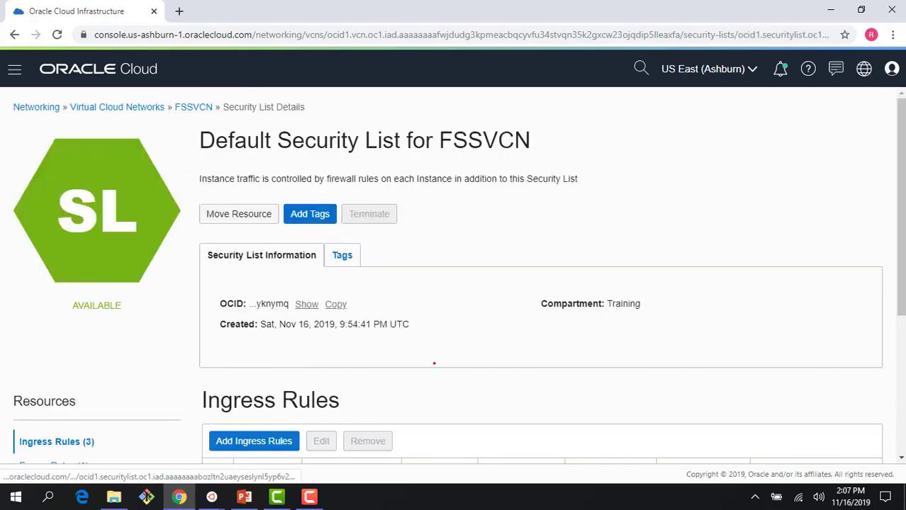
scroll(496, 341, "down", 3)
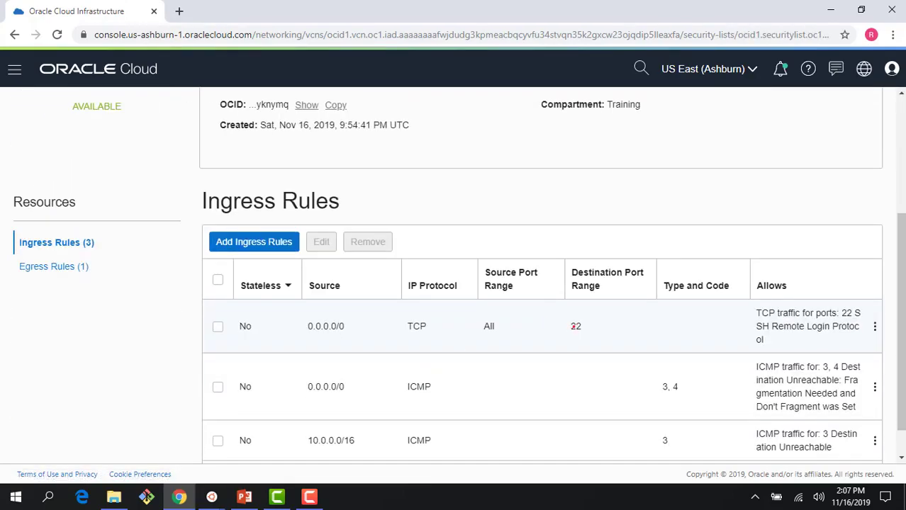
scroll(572, 323, "down", 1)
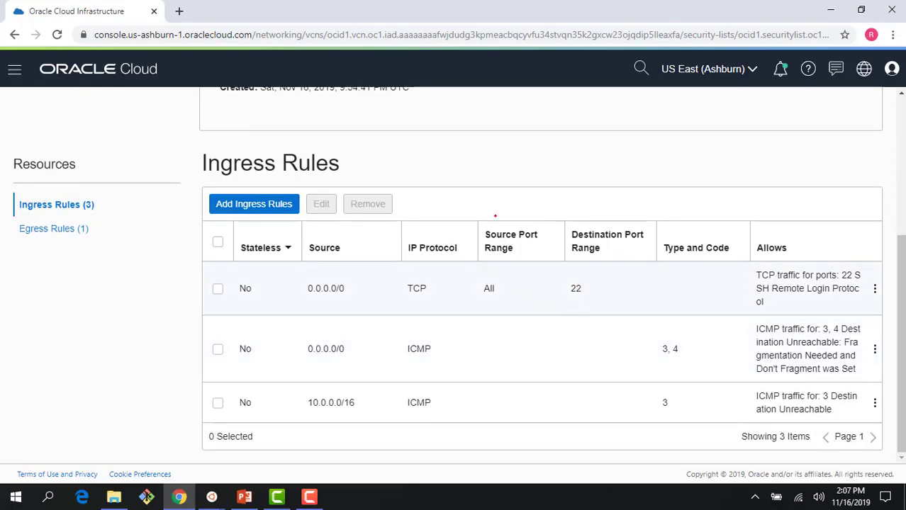
scroll(461, 276, "up", 2)
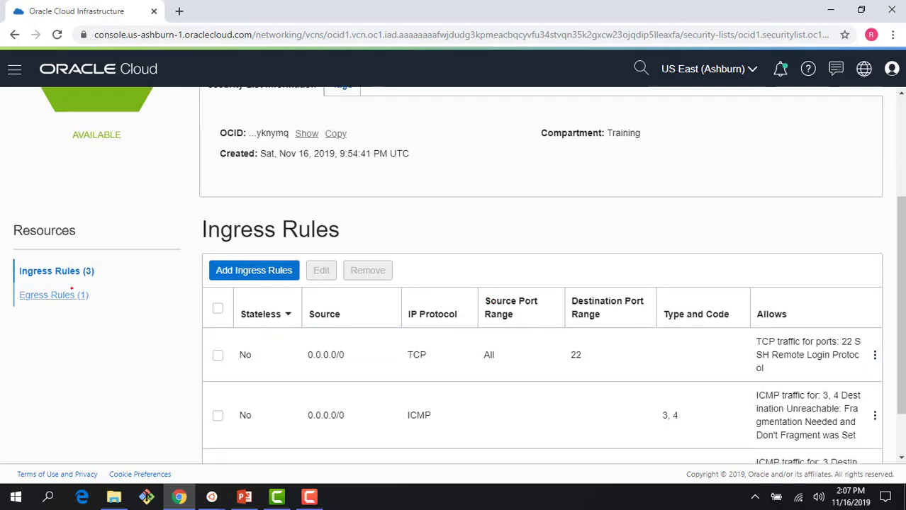
left_click(54, 295)
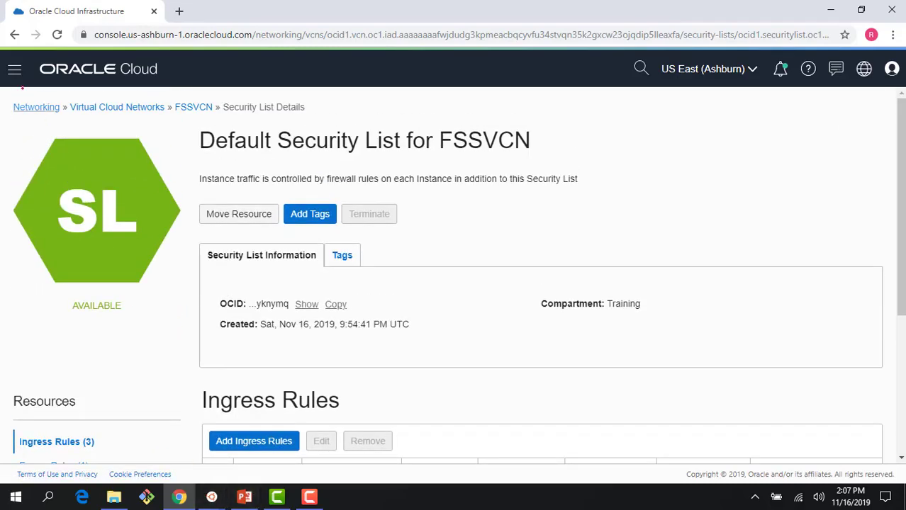
Start creating a compute instance in the Training compartment and name it FSS1.
left_click(15, 69)
mouse_move(41, 130)
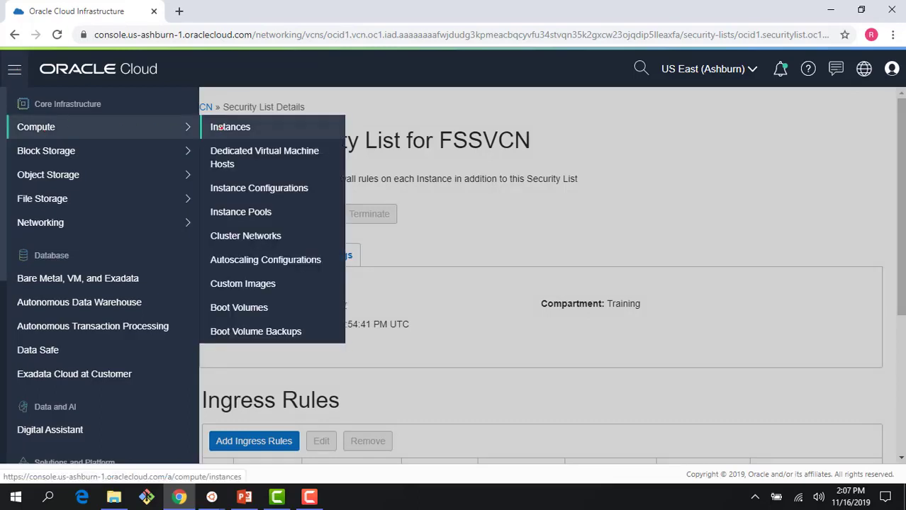
left_click(230, 127)
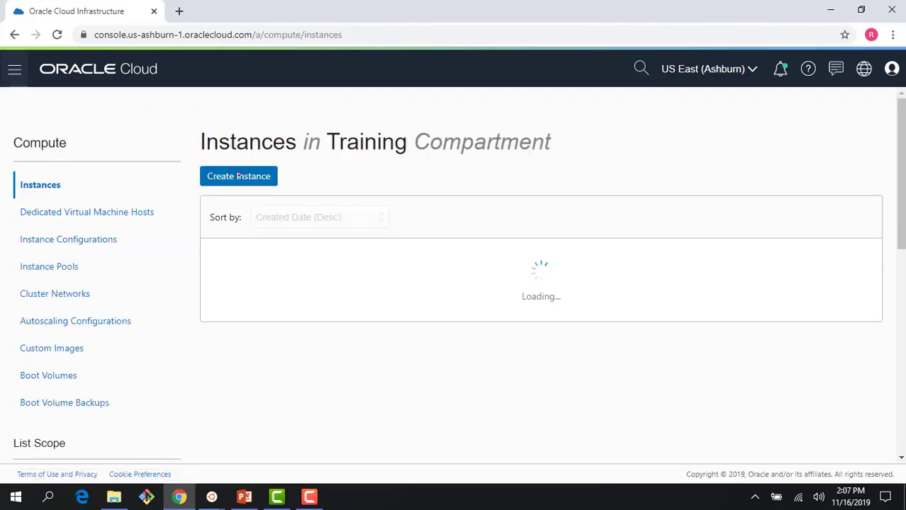
left_click(238, 176)
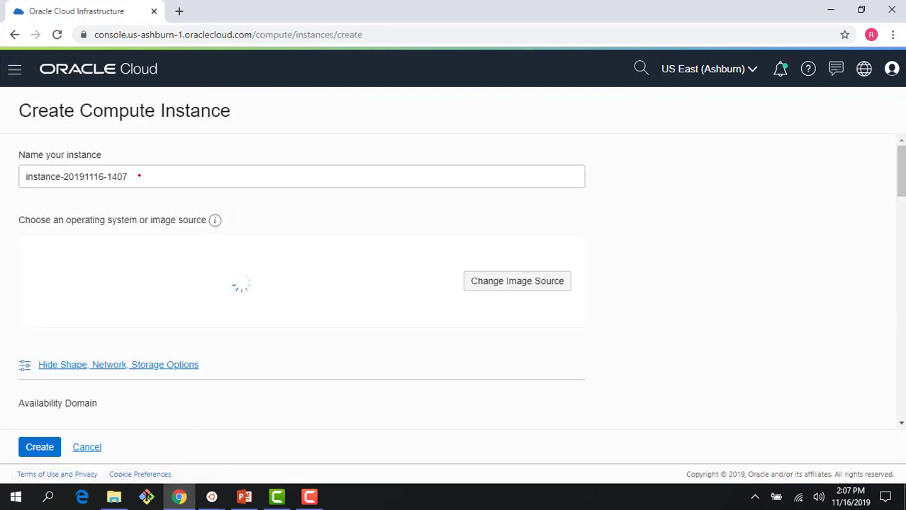
type("FSS1")
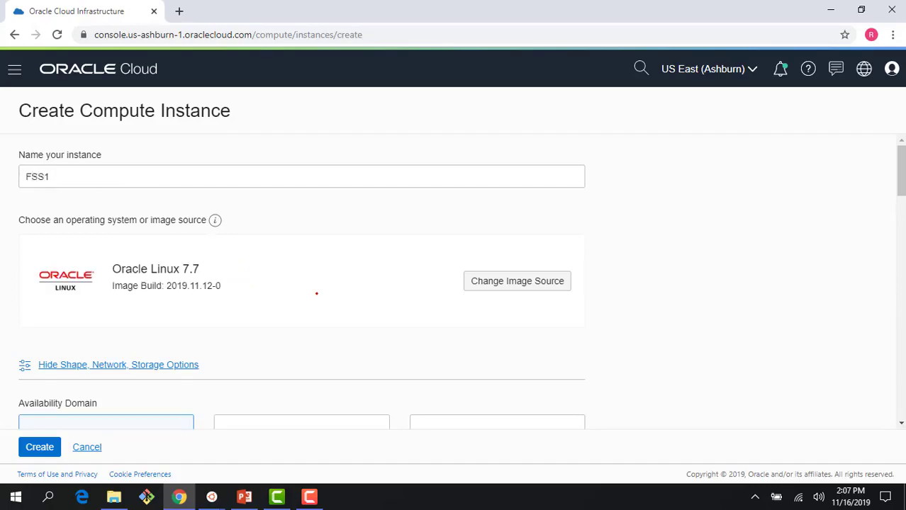
Review the instance's availability domain, shape and network settings, and assign it a public IP address.
scroll(317, 293, "down", 6)
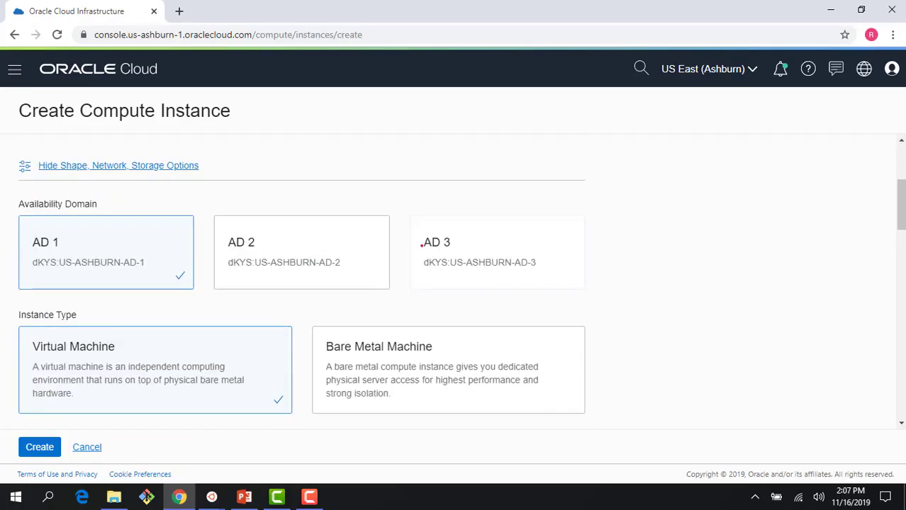
scroll(394, 309, "down", 3)
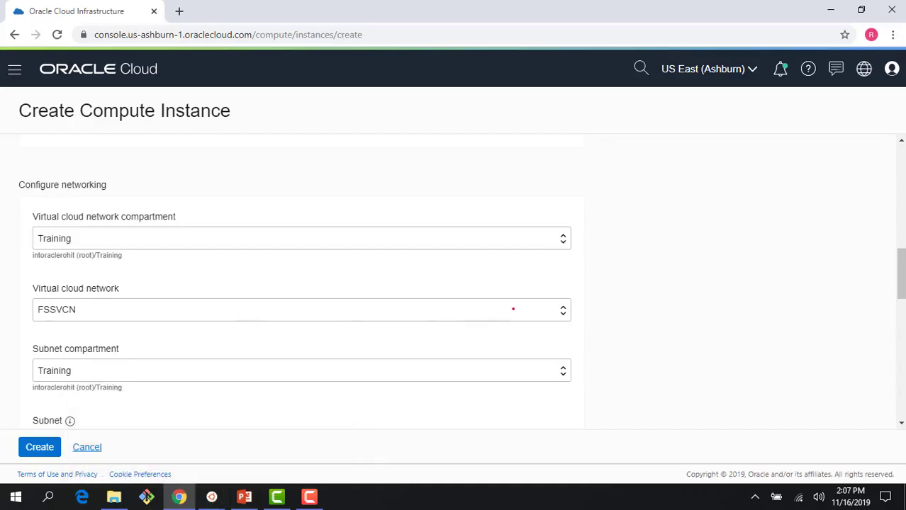
scroll(683, 308, "up", 4)
scroll(680, 310, "down", 4)
scroll(621, 311, "up", 2)
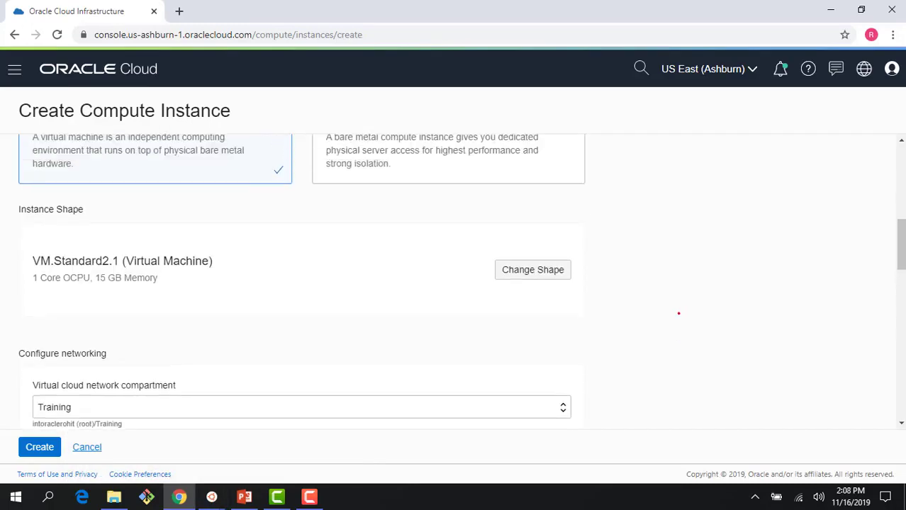
scroll(675, 314, "down", 2)
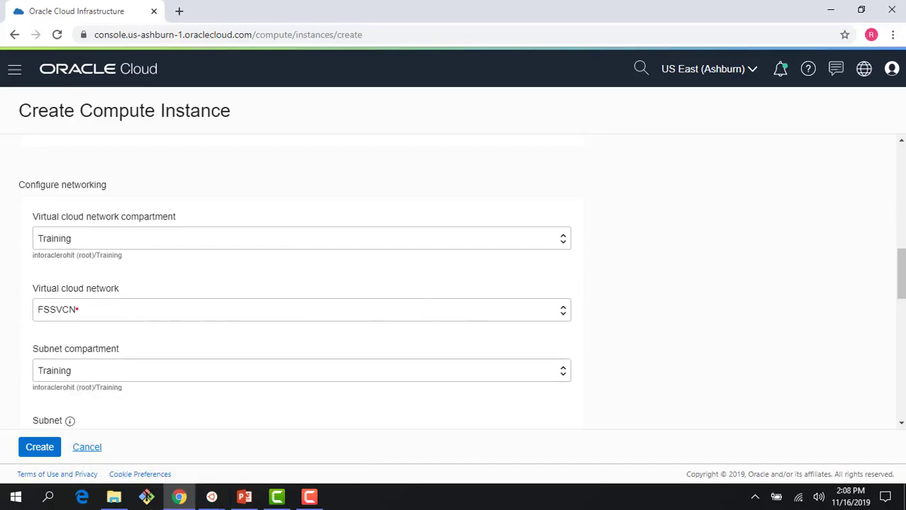
scroll(94, 326, "down", 2)
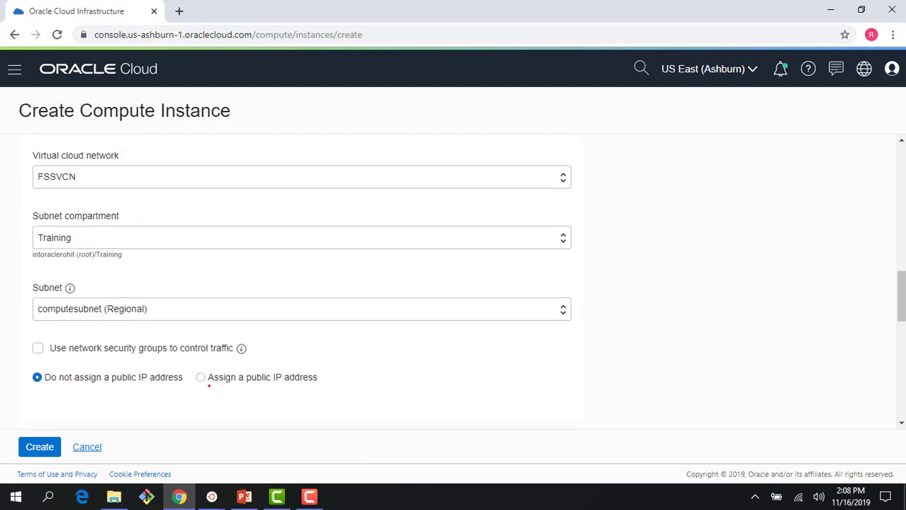
left_click(206, 381)
scroll(404, 370, "down", 3)
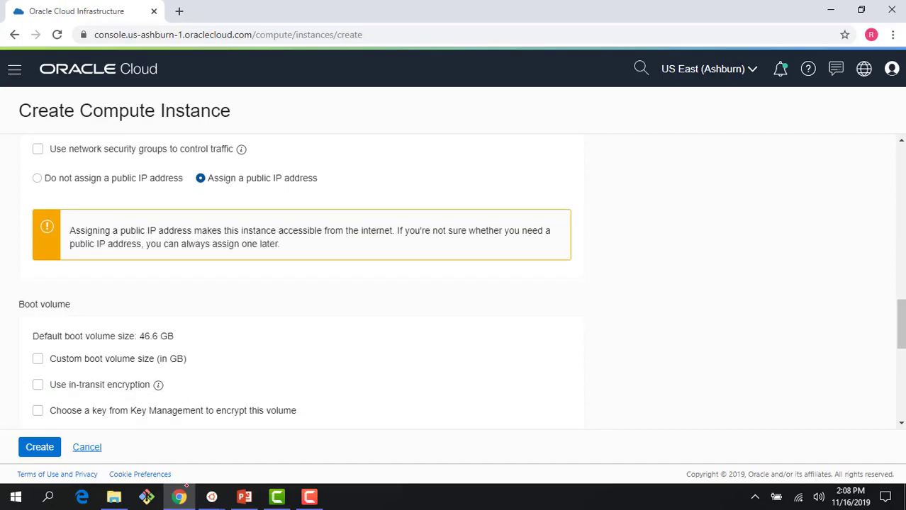
Switch to the Ubuntu terminal, print the working directory and change into the .ssh directory.
mouse_move(211, 497)
left_click(174, 447)
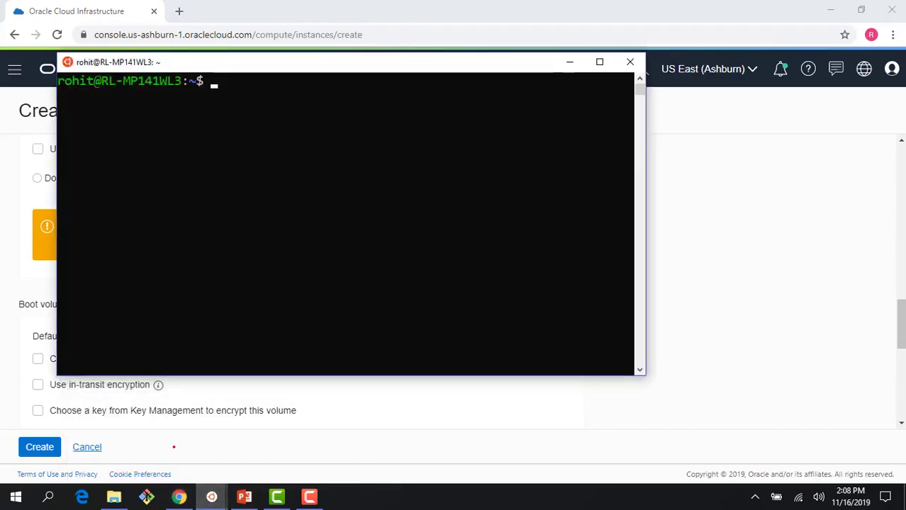
type("pwd")
key("Return")
type("cd .s")
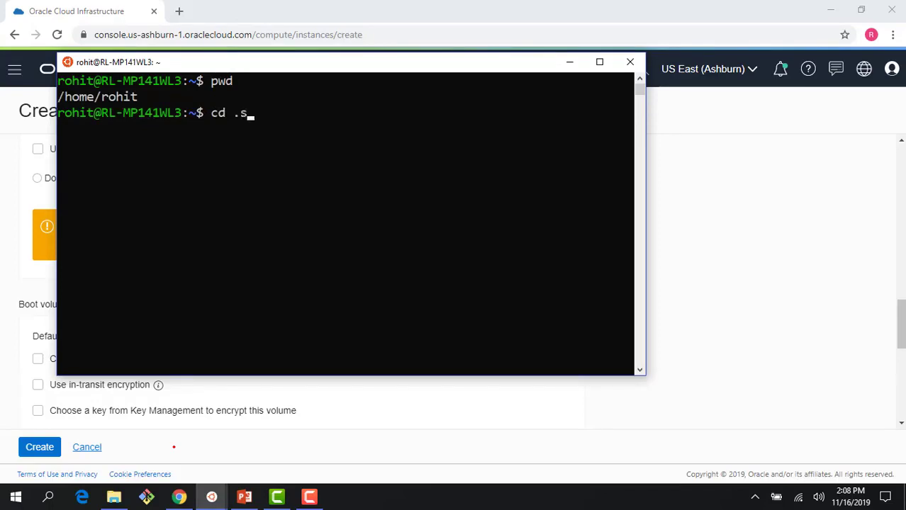
type("sh")
key("Return")
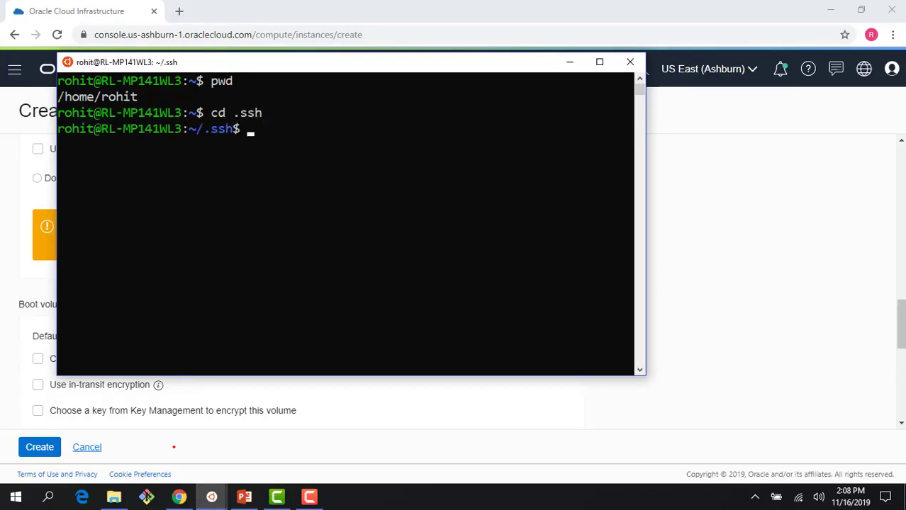
List the .ssh directory's files, print id_rsa.pub and copy the whole public key.
type("ls")
key("Return")
type("cat i")
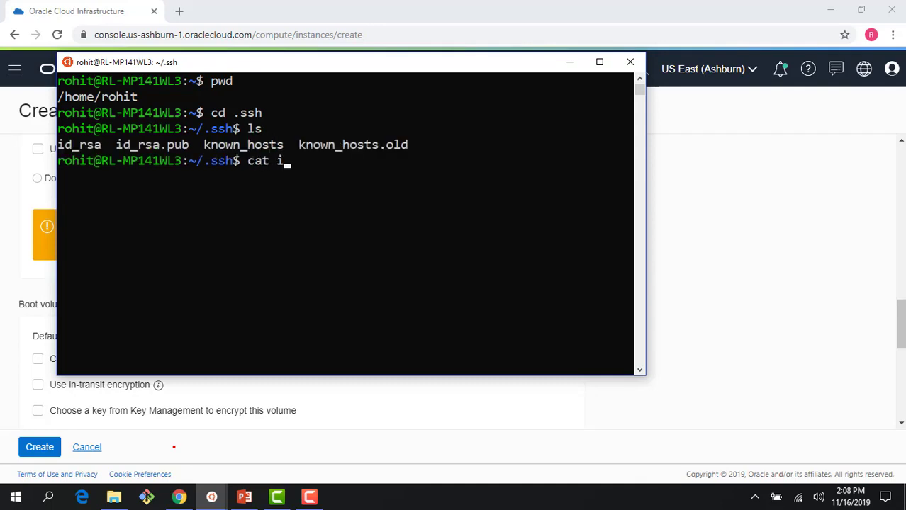
type("d_rsa.pub")
key("Return")
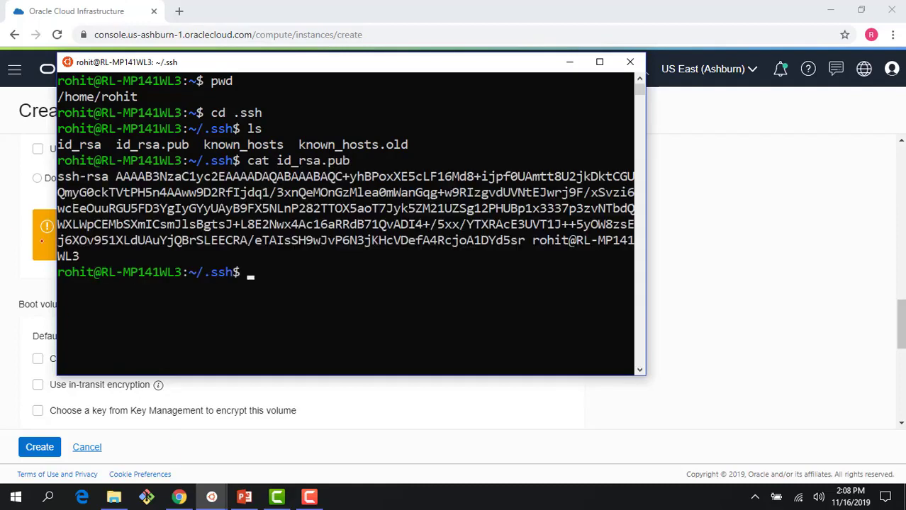
left_click_drag(85, 257, 60, 177)
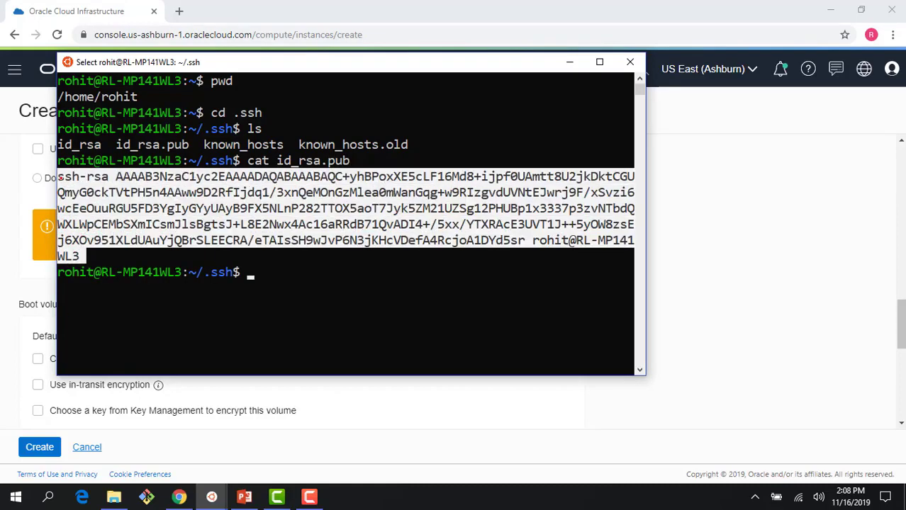
key("Return")
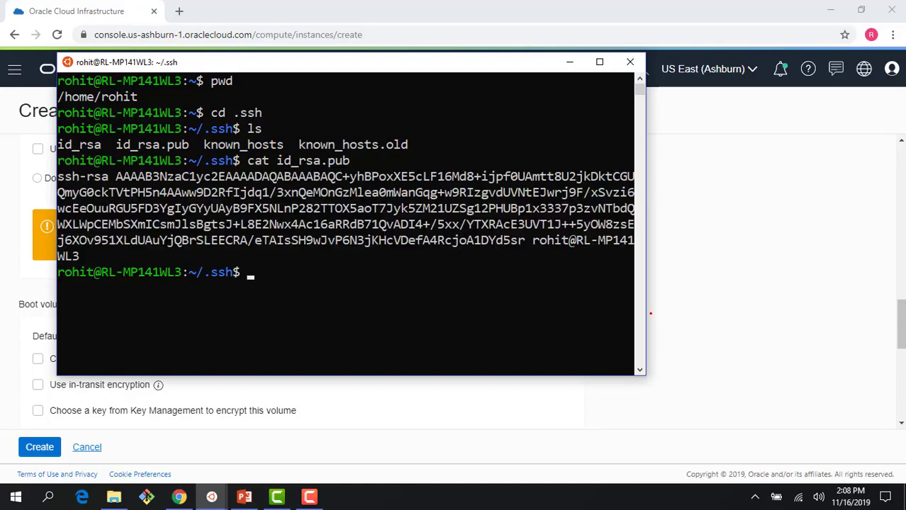
Switch back to the Oracle Cloud instance form, paste the copied public key as the SSH key and create FSS1.
left_click(650, 312)
scroll(245, 381, "down", 5)
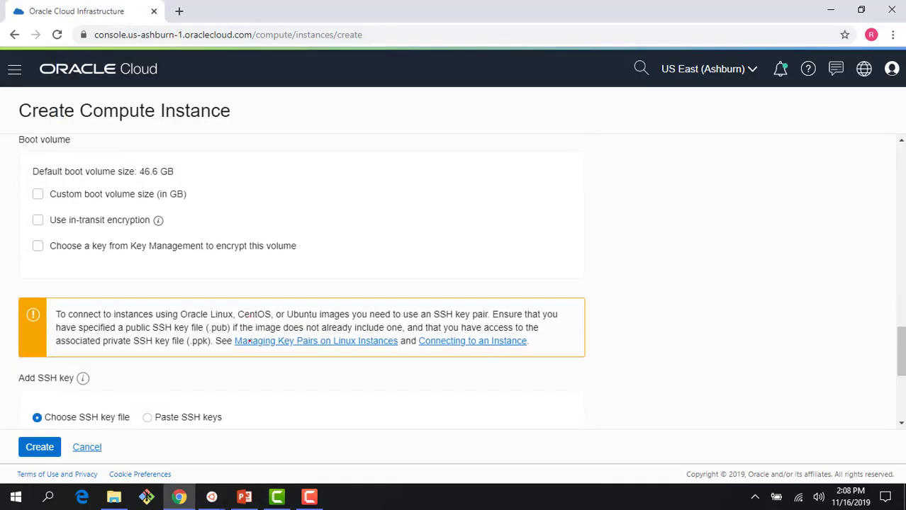
left_click(150, 250)
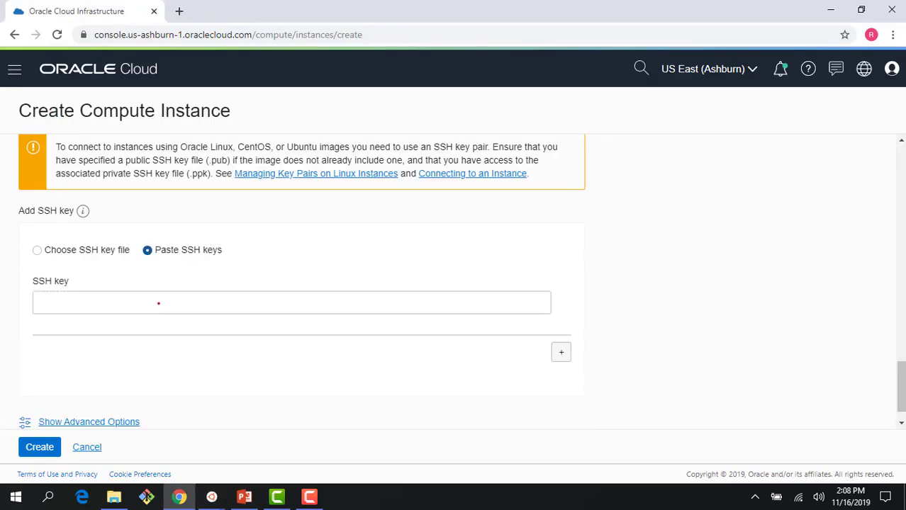
left_click(157, 302)
key("ctrl+v")
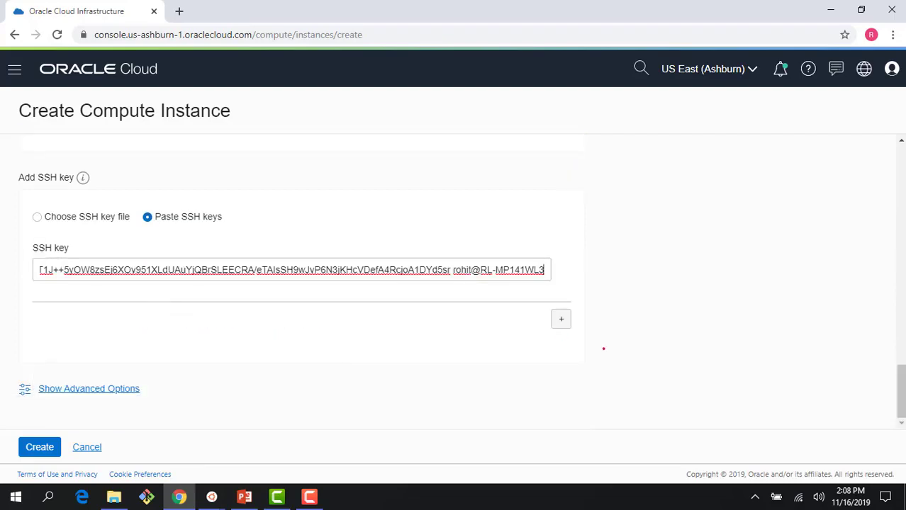
left_click(54, 445)
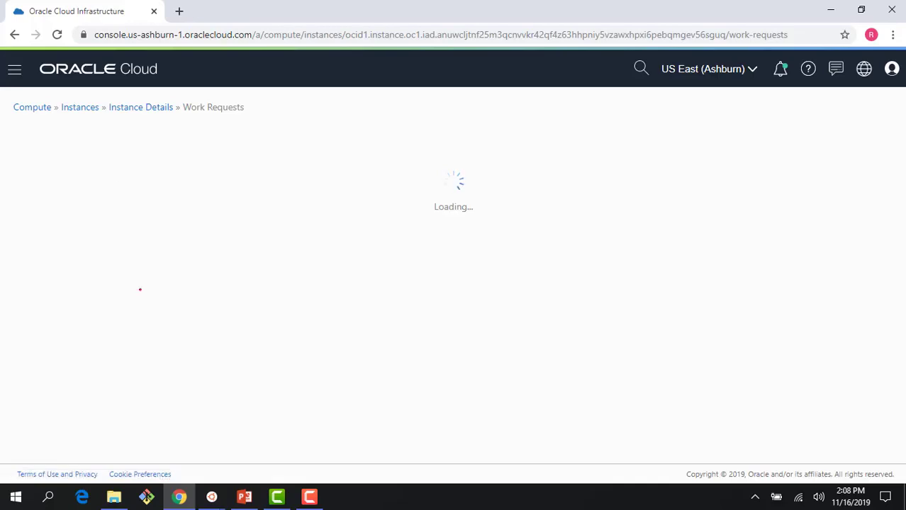
Start a second compute instance from the instance list, name it FSS2 and assign it a public IP address.
left_click(81, 109)
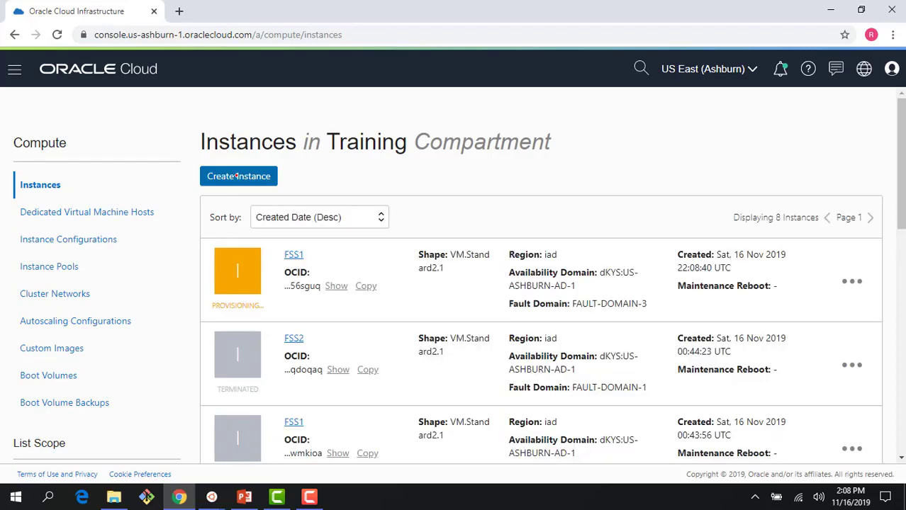
left_click(236, 176)
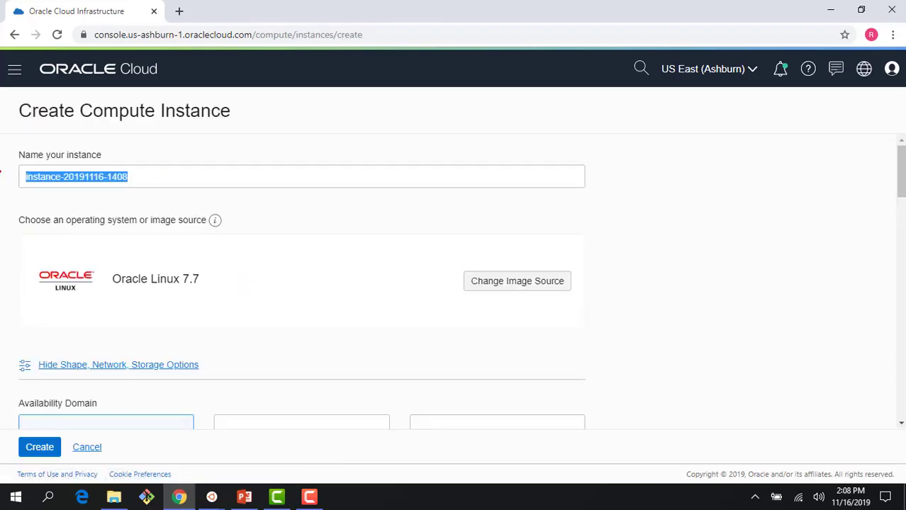
type("FSS2")
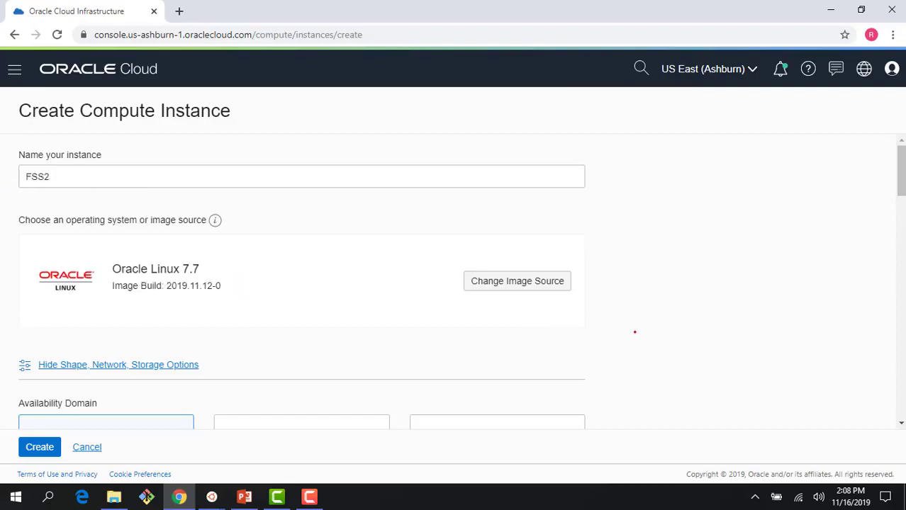
scroll(635, 332, "down", 10)
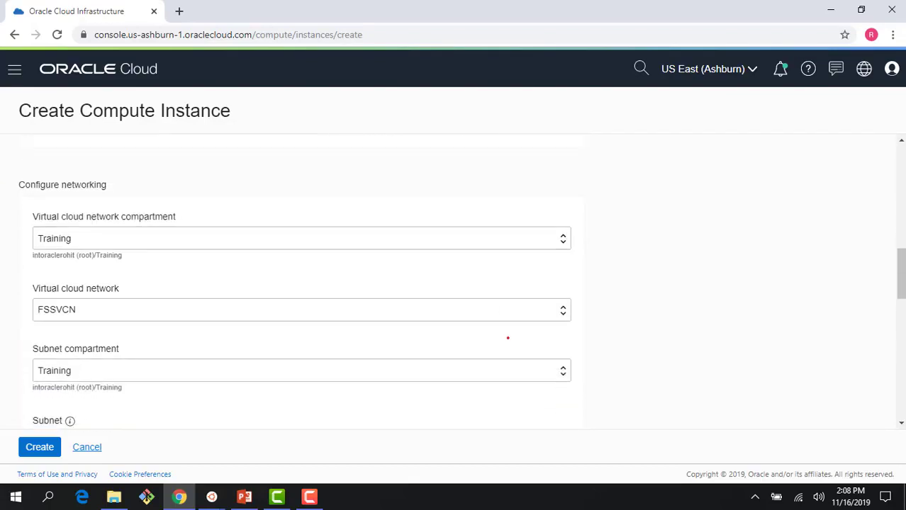
scroll(441, 347, "down", 2)
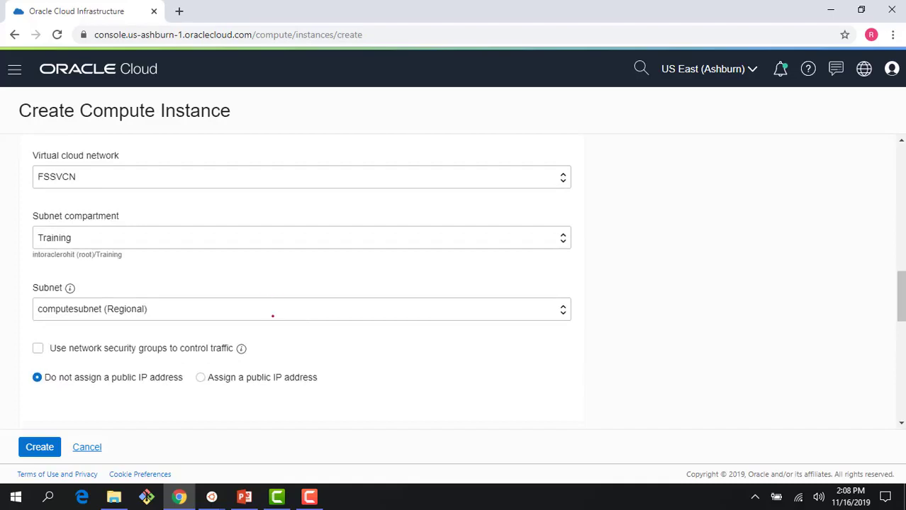
scroll(272, 316, "down", 2)
left_click(201, 244)
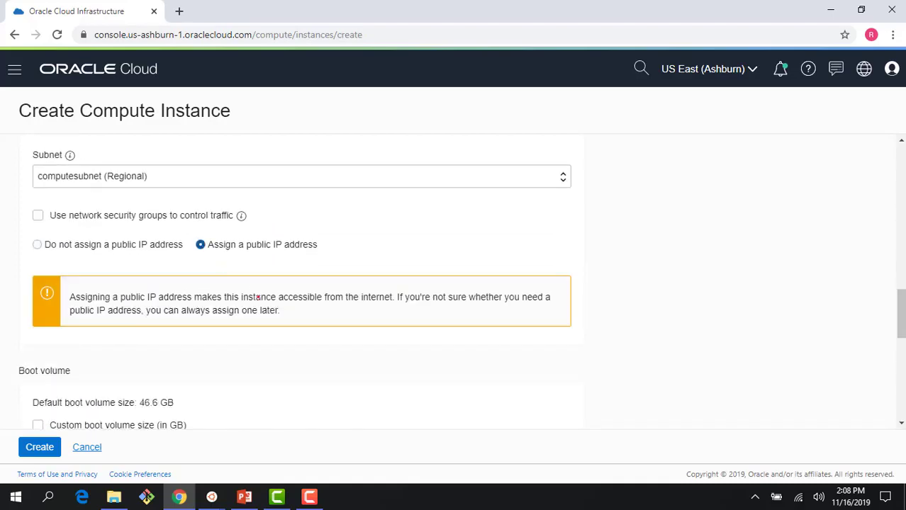
Paste the copied public key as the SSH key for FSS2 and create the instance.
scroll(249, 299, "down", 3)
scroll(257, 351, "down", 3)
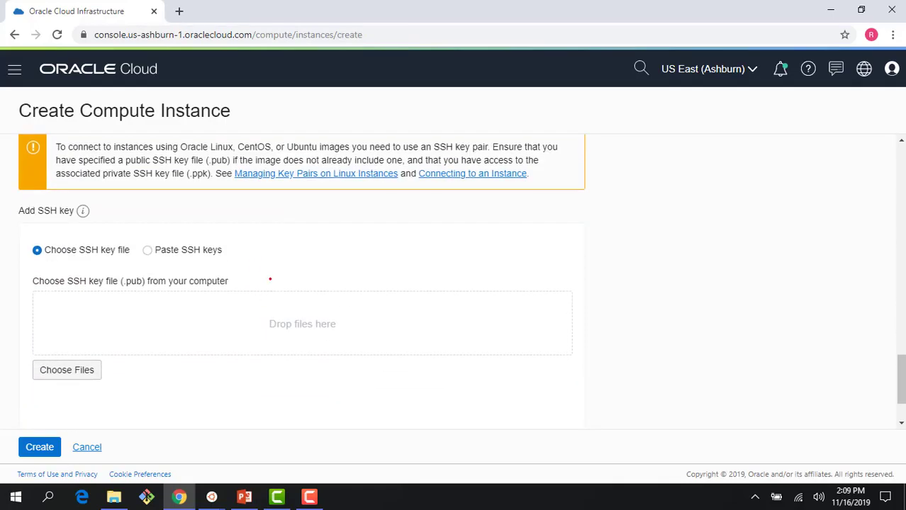
left_click(149, 250)
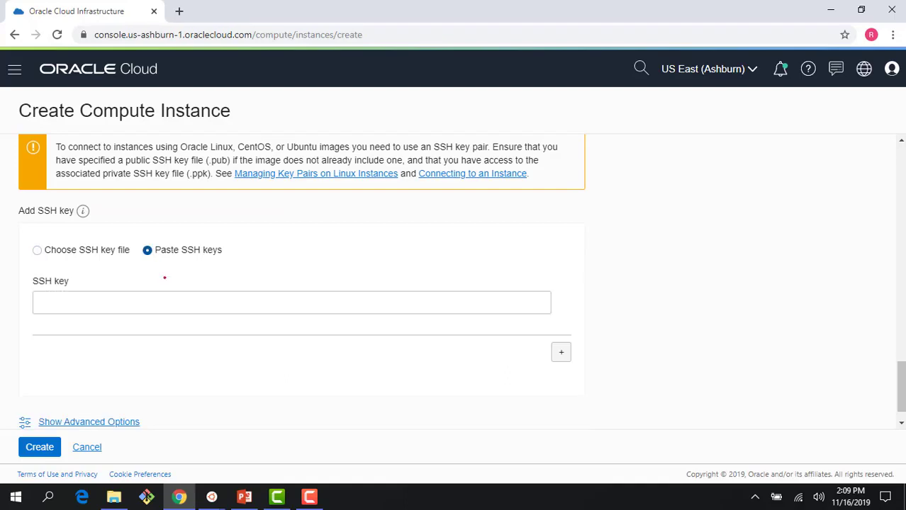
left_click(173, 300)
key("ctrl+v")
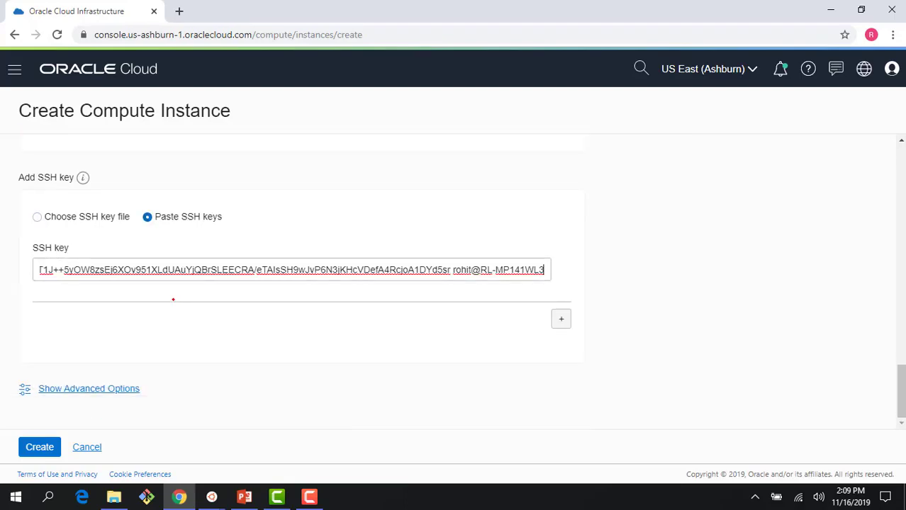
left_click(40, 447)
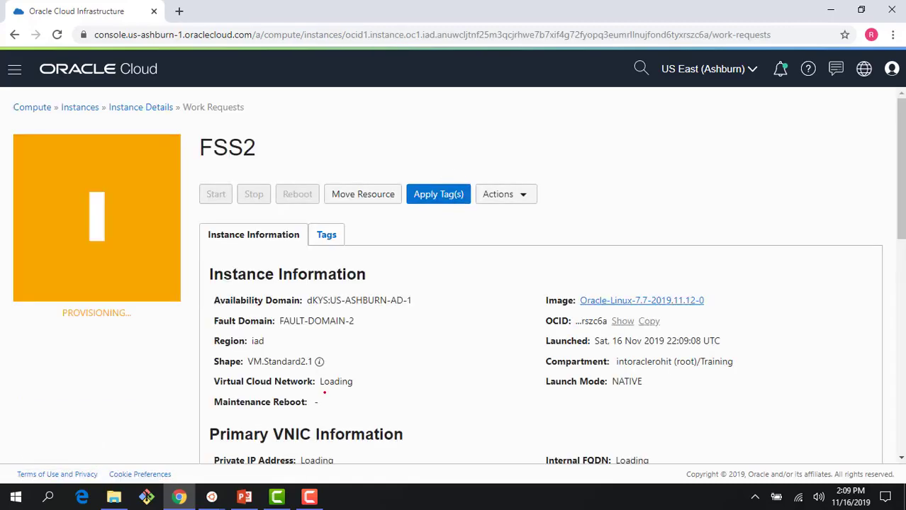
Check the FSS2 instance's details and primary VNIC information, and return to the instance list.
scroll(331, 381, "down", 1)
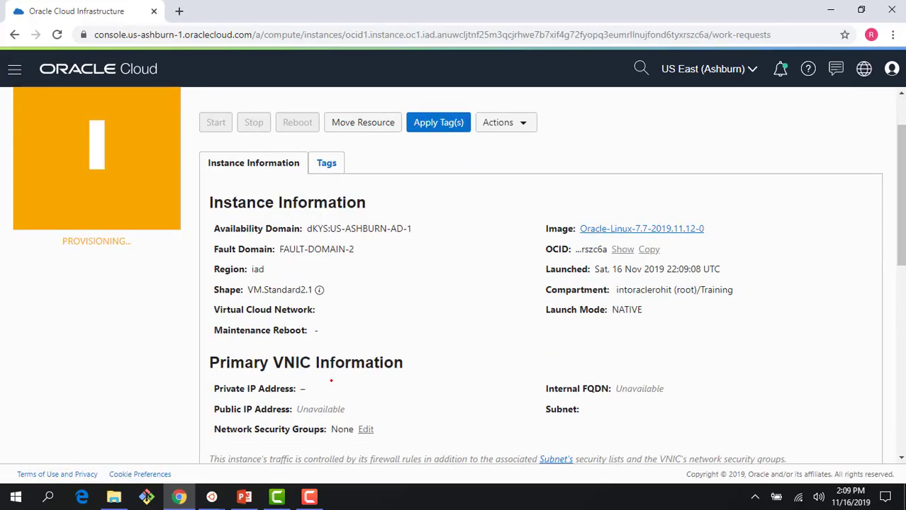
scroll(331, 380, "down", 1)
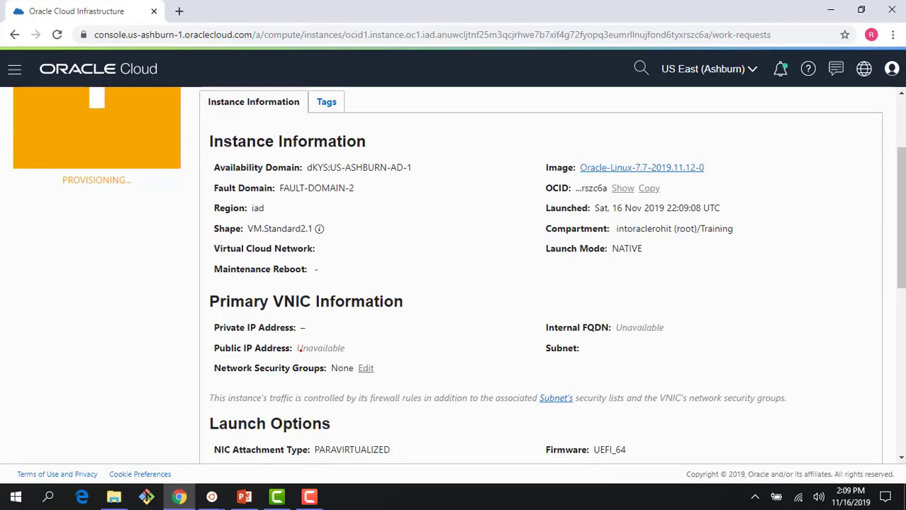
scroll(301, 348, "up", 2)
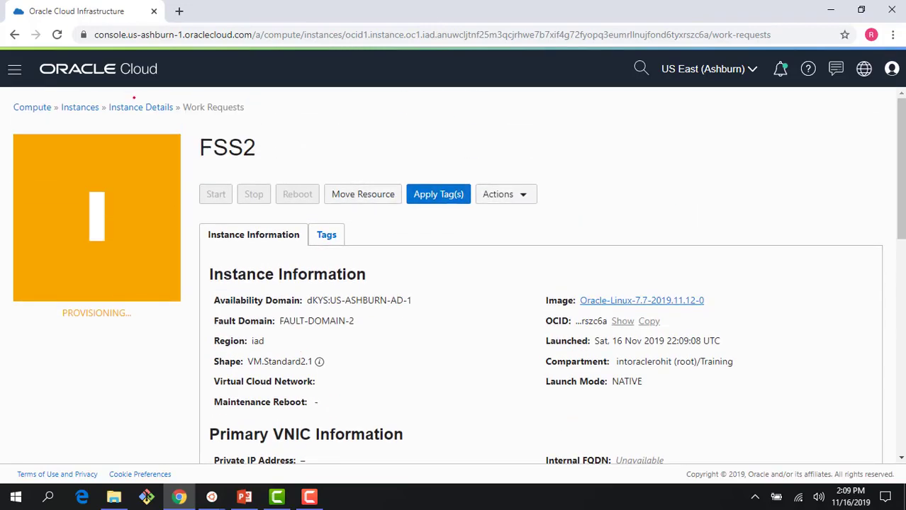
left_click(134, 107)
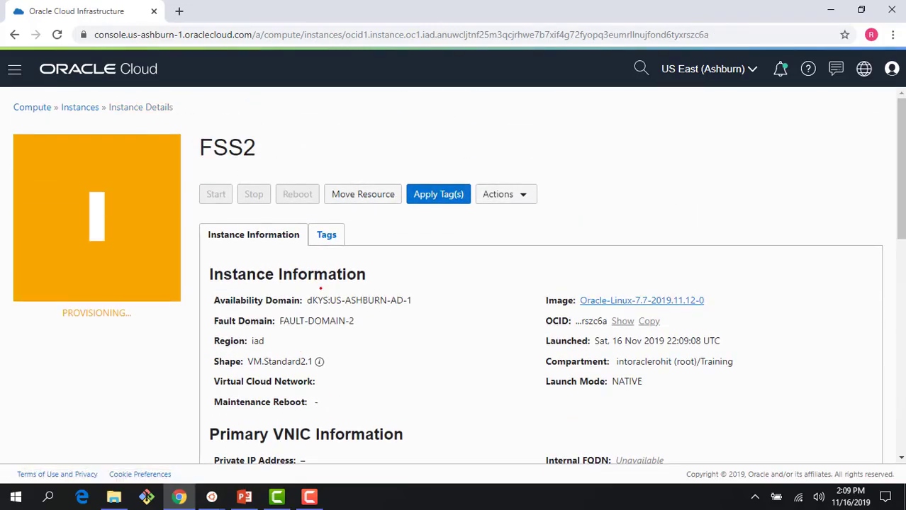
left_click(80, 107)
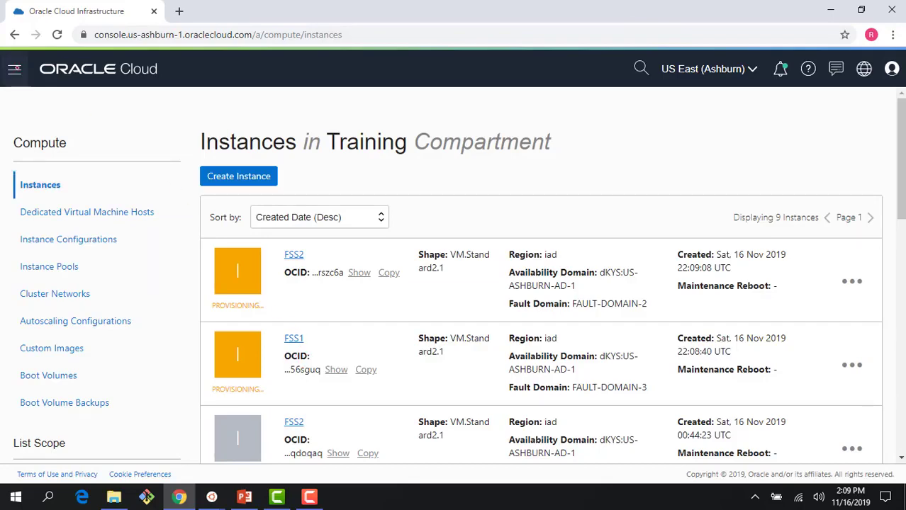
Open the File Storage mount target MountTarget-demo and read the security rule requirements for its subnet.
left_click(14, 69)
mouse_move(44, 162)
mouse_move(46, 199)
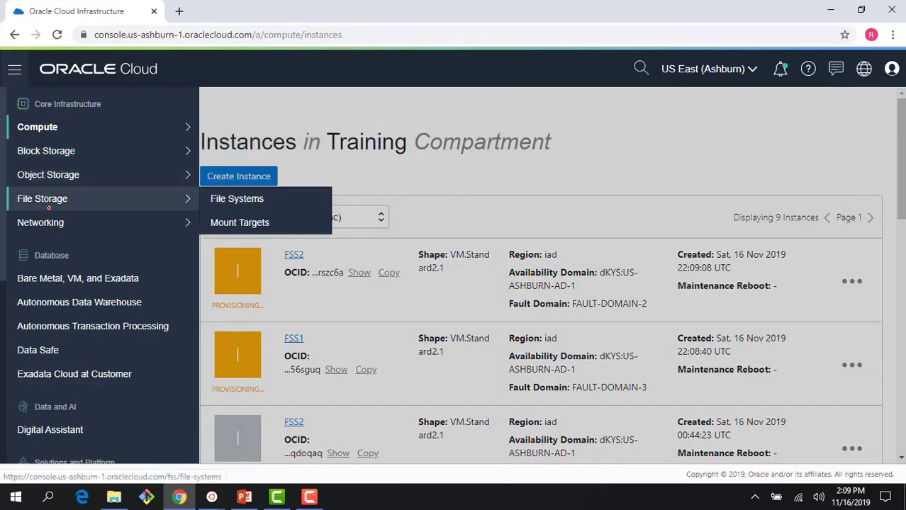
left_click(221, 198)
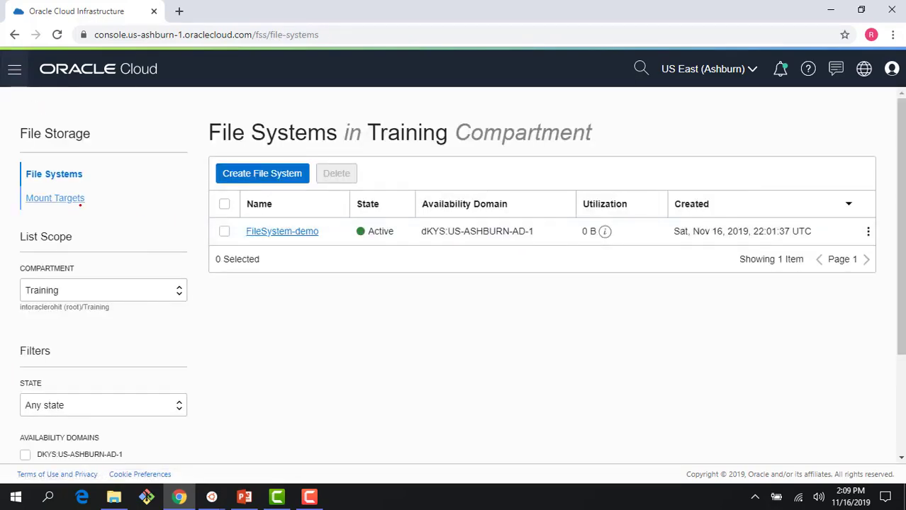
left_click(77, 199)
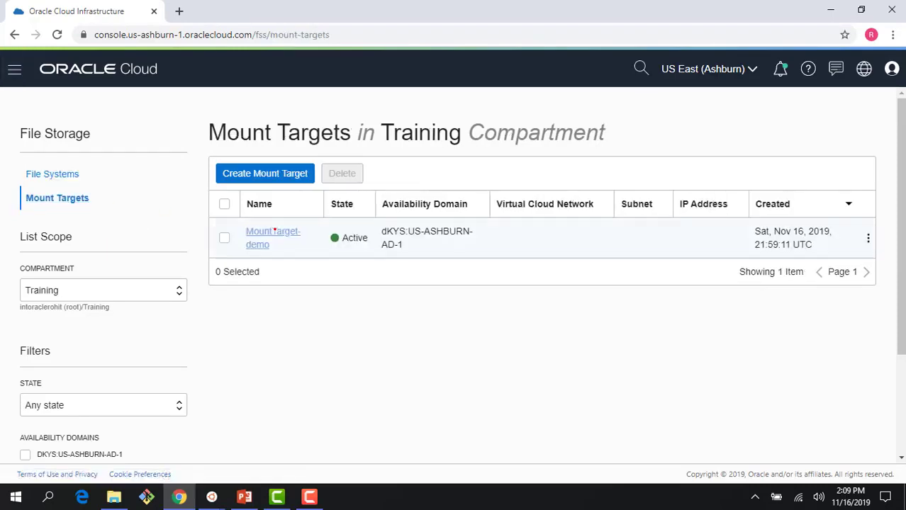
left_click(277, 231)
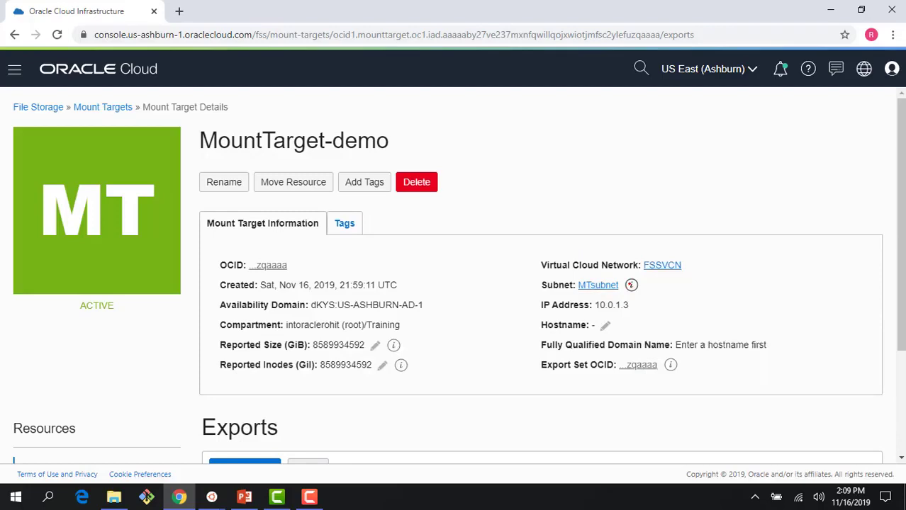
mouse_move(631, 286)
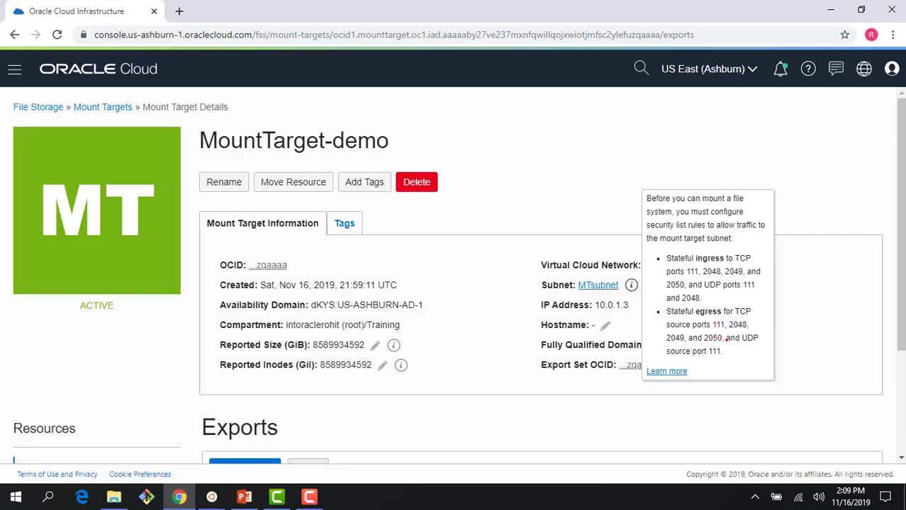
left_click(792, 363)
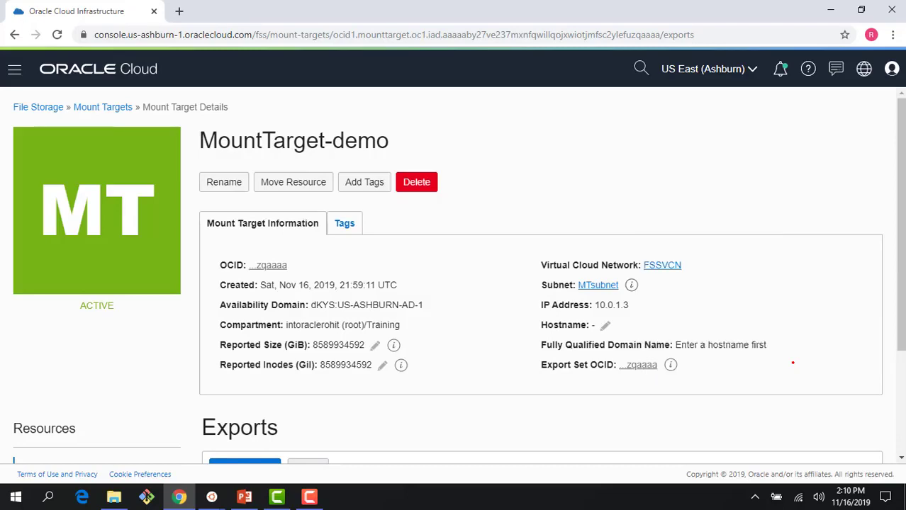
Return to the compute instances, open FSS1 and copy its public IP address.
left_click(14, 69)
mouse_move(42, 127)
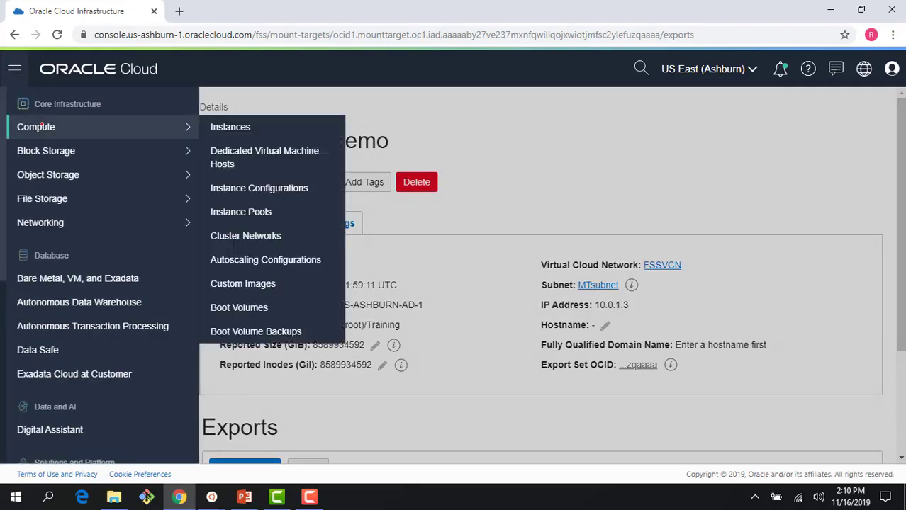
left_click(212, 127)
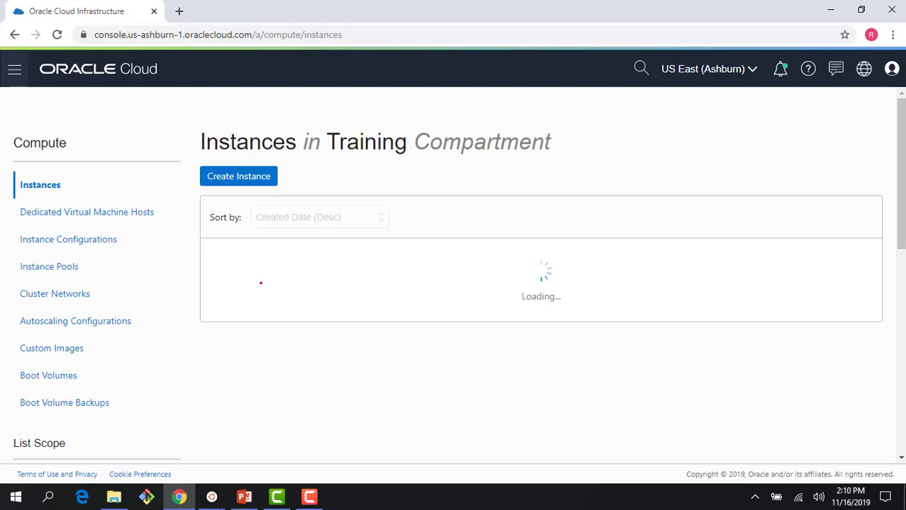
left_click(291, 339)
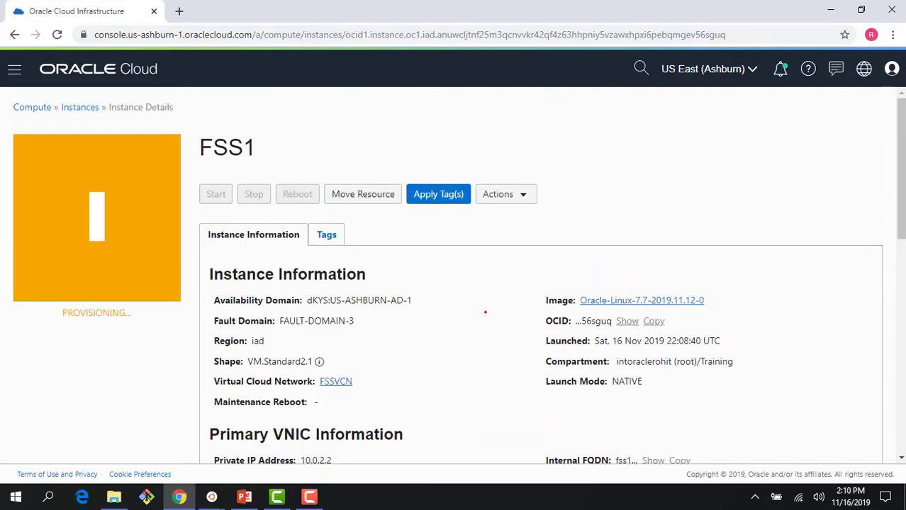
scroll(485, 312, "down", 1)
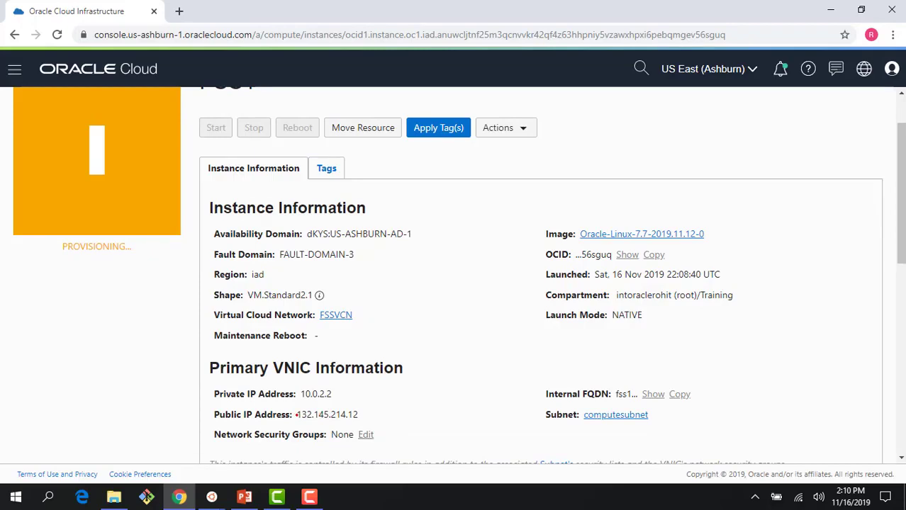
scroll(316, 411, "down", 2)
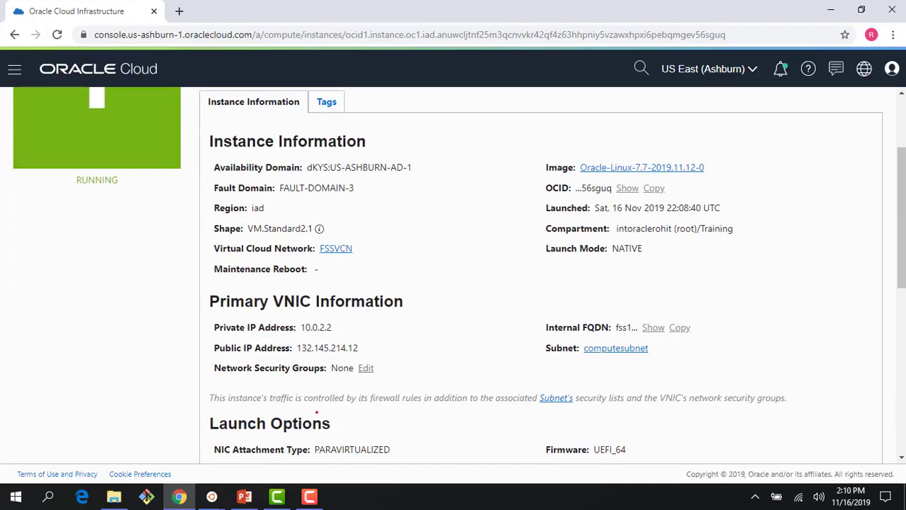
left_click_drag(297, 348, 360, 349)
key("ctrl+c")
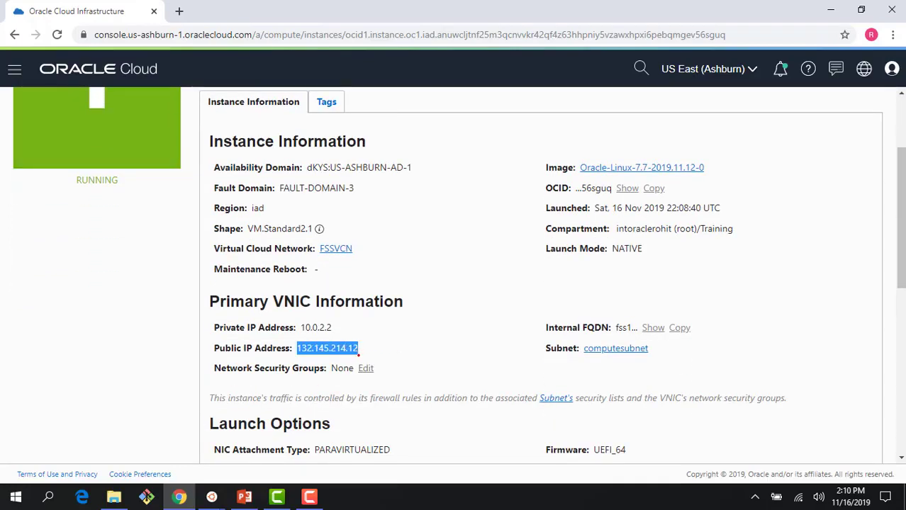
mouse_move(211, 497)
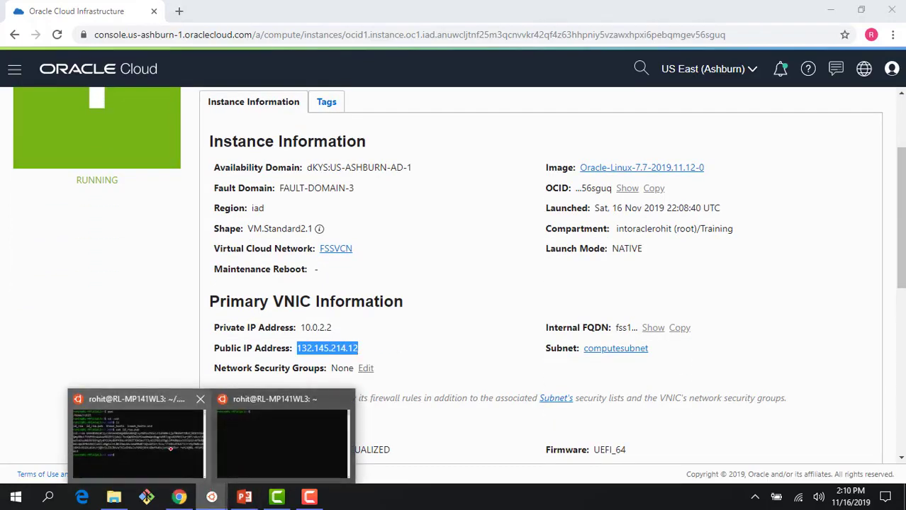
left_click(163, 439)
type("clear")
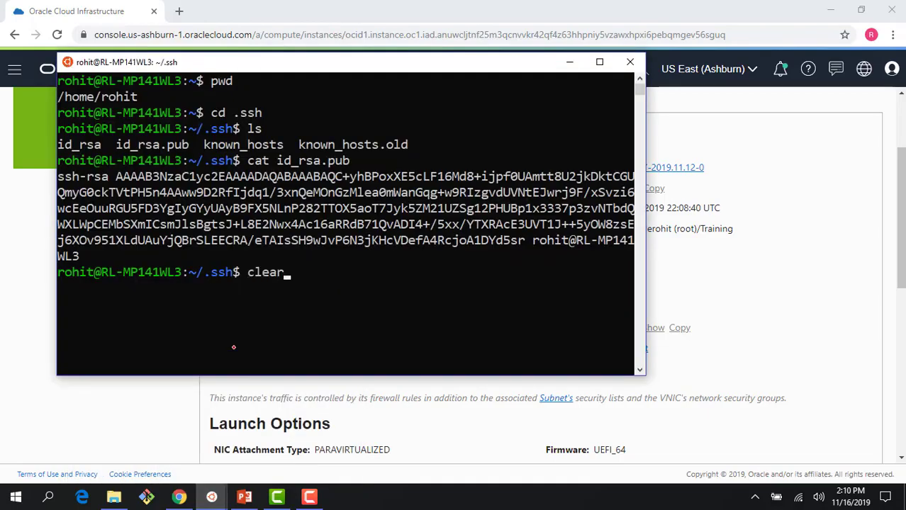
key("Return")
type("ssh opc@")
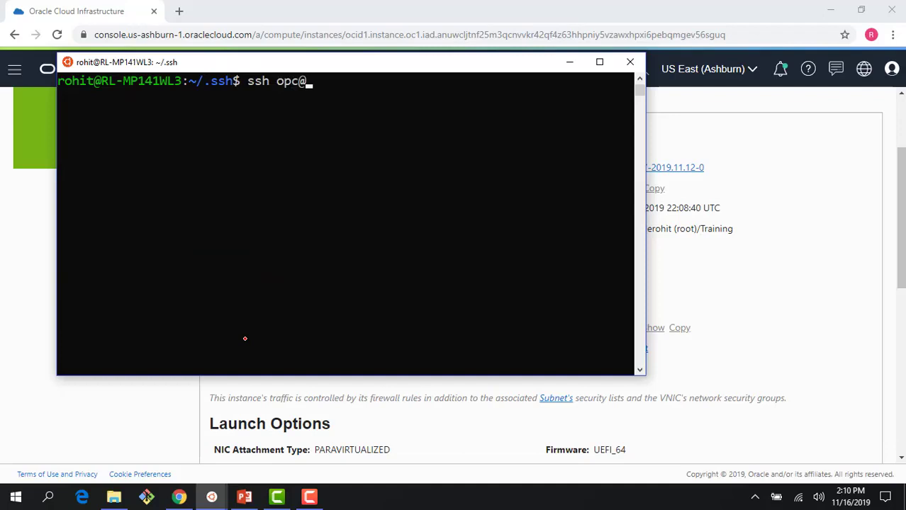
right_click(328, 224)
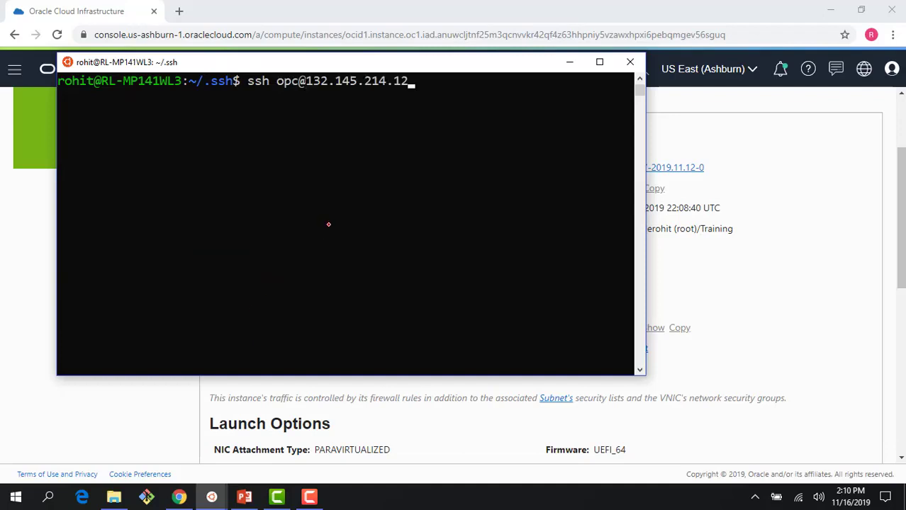
key("Return")
type("yes")
key("Return")
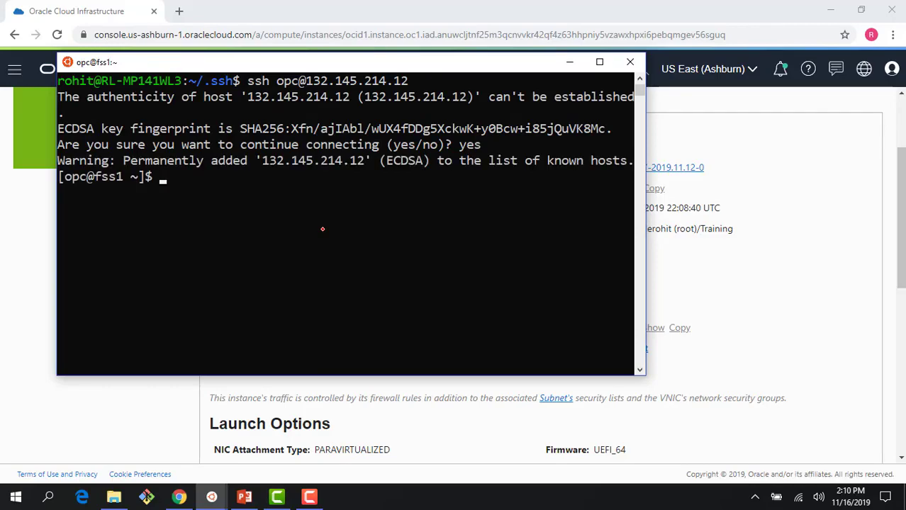
Switch back to the Oracle Cloud console and open the mount commands for the /FileSystem-demo export of the FileSystem-demo file system.
left_click(834, 270)
left_click(14, 68)
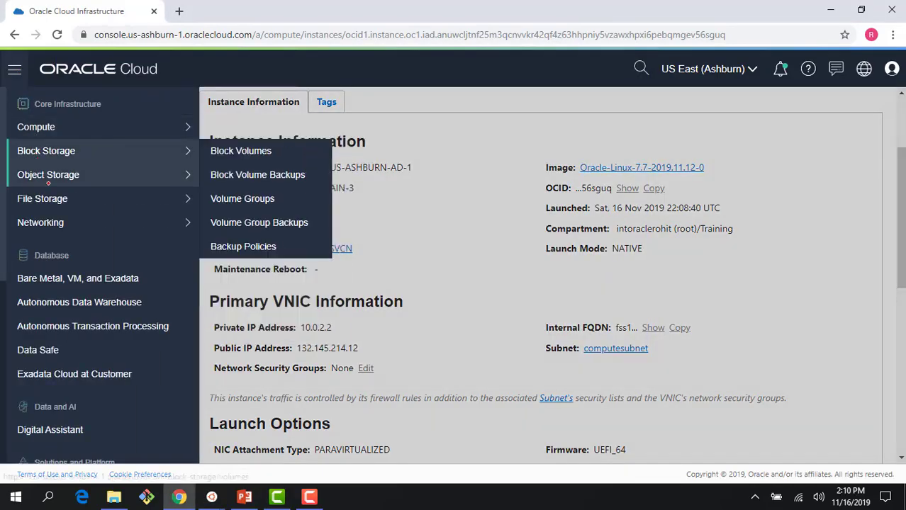
mouse_move(170, 199)
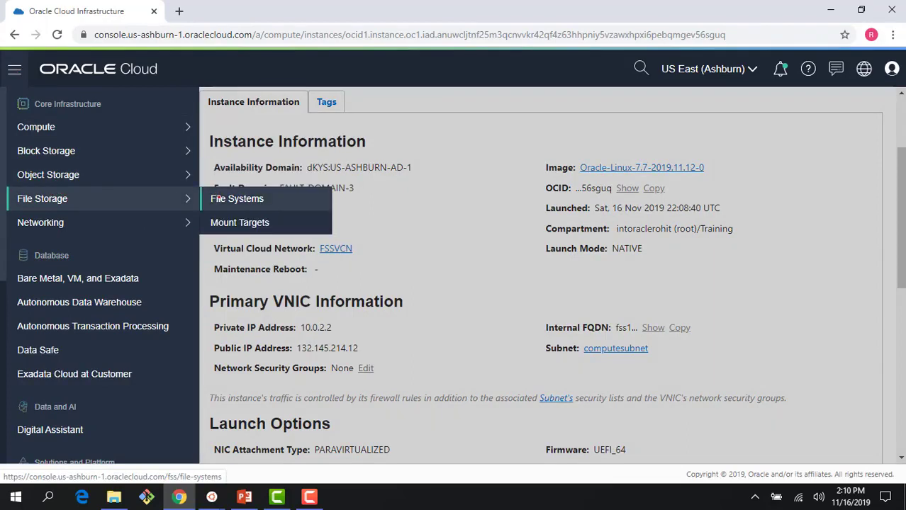
left_click(218, 199)
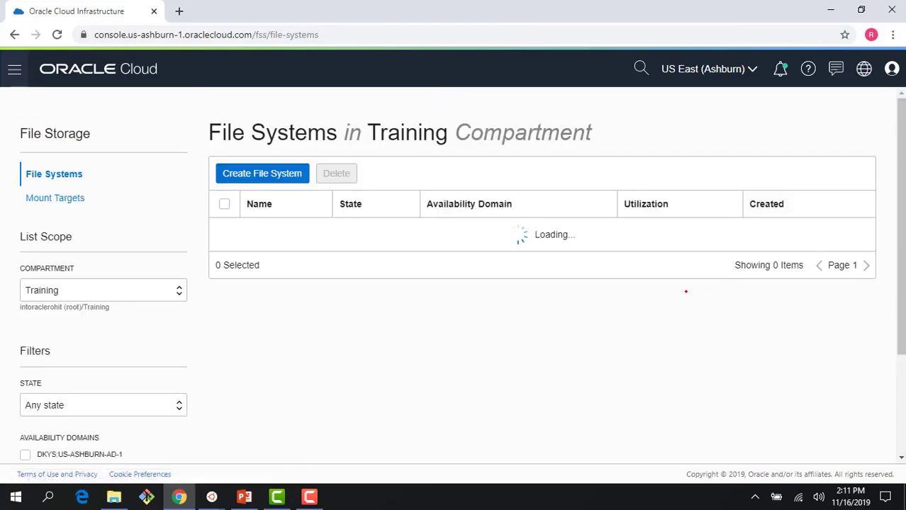
left_click(282, 231)
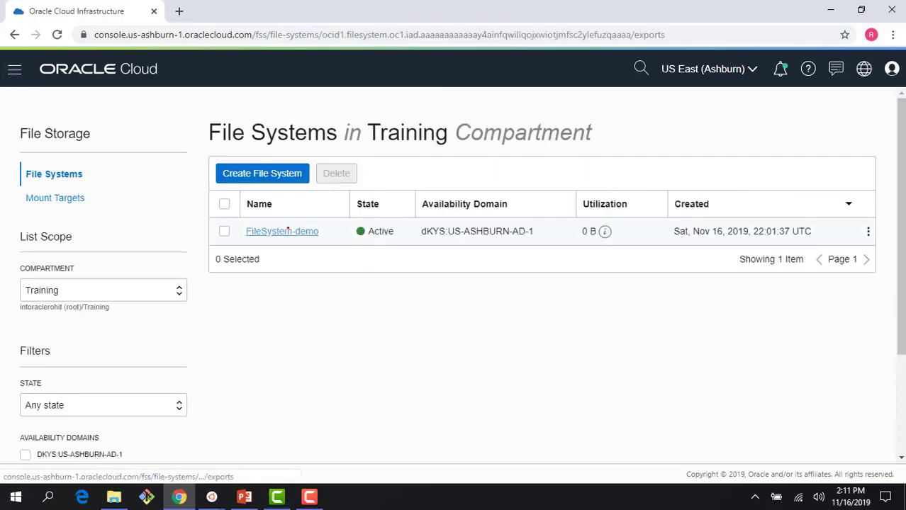
scroll(751, 325, "down", 1)
scroll(750, 325, "down", 2)
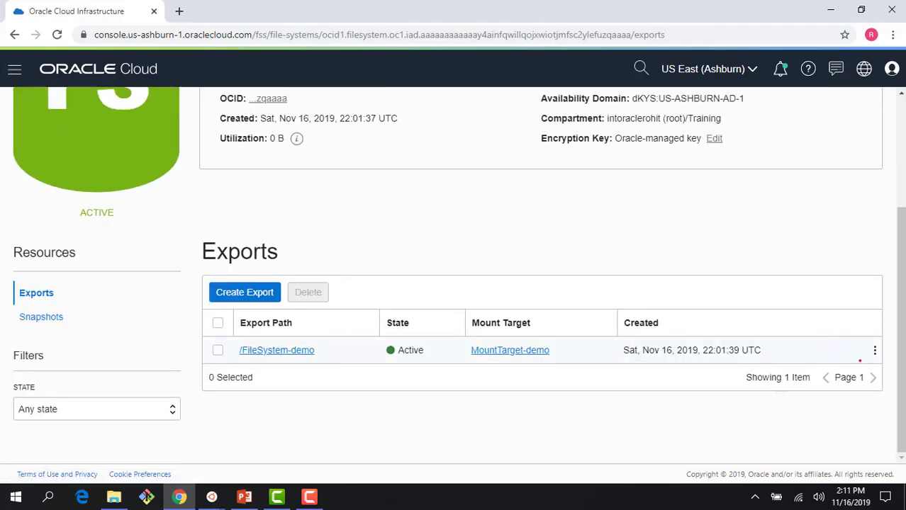
left_click(874, 350)
left_click(838, 401)
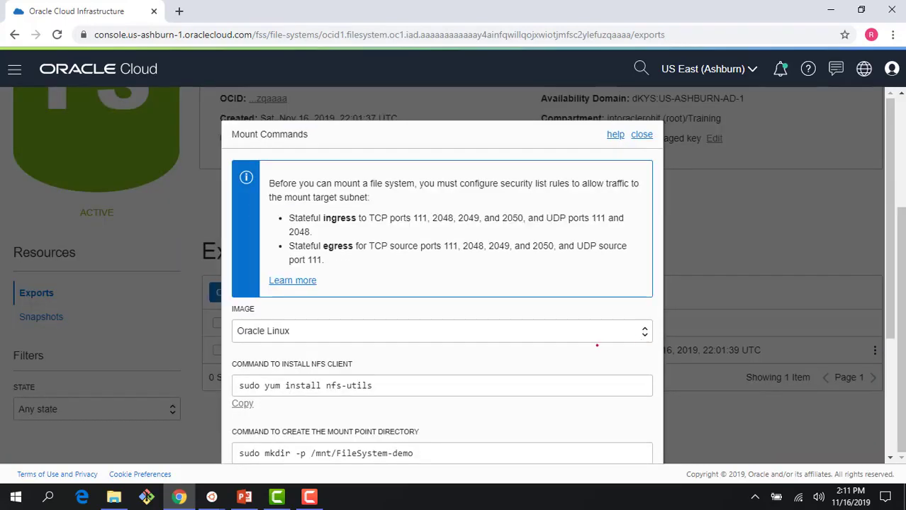
Copy the NFS client install command and run "sudo yum install nfs-utils" in the FSS1 terminal session.
scroll(597, 345, "down", 1)
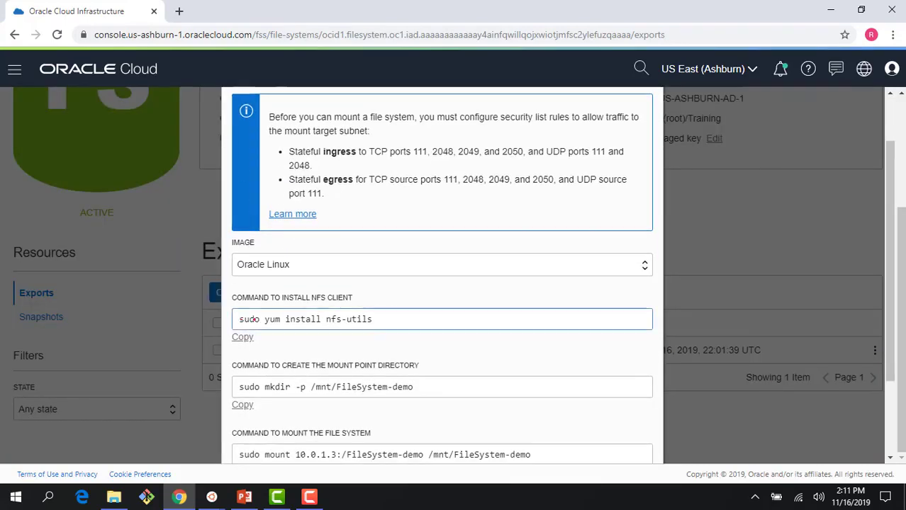
left_click_drag(253, 320, 379, 320)
key("ctrl+c")
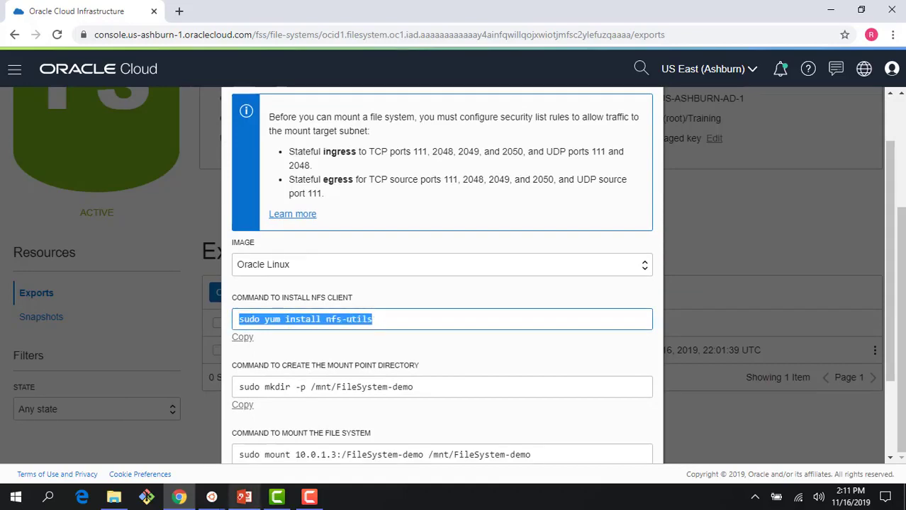
mouse_move(211, 497)
left_click(181, 460)
right_click(271, 298)
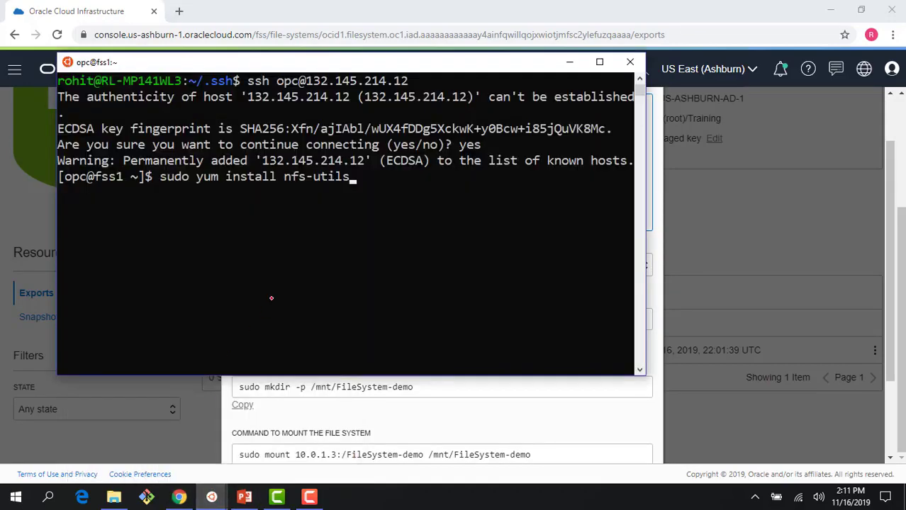
key("Return")
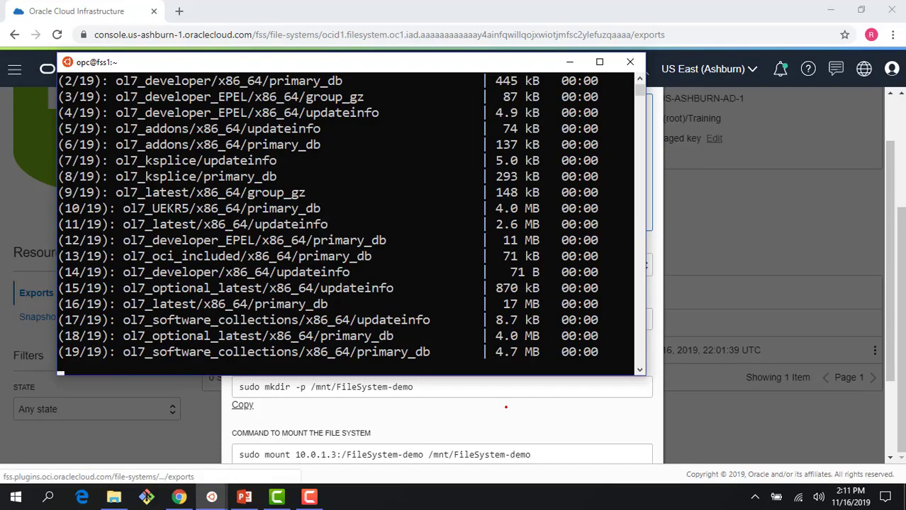
Copy the mount point directory command and run "sudo mkdir -p /mnt/FileSystem-demo" on FSS1 in a cleared terminal.
left_click(628, 409)
left_click(243, 404)
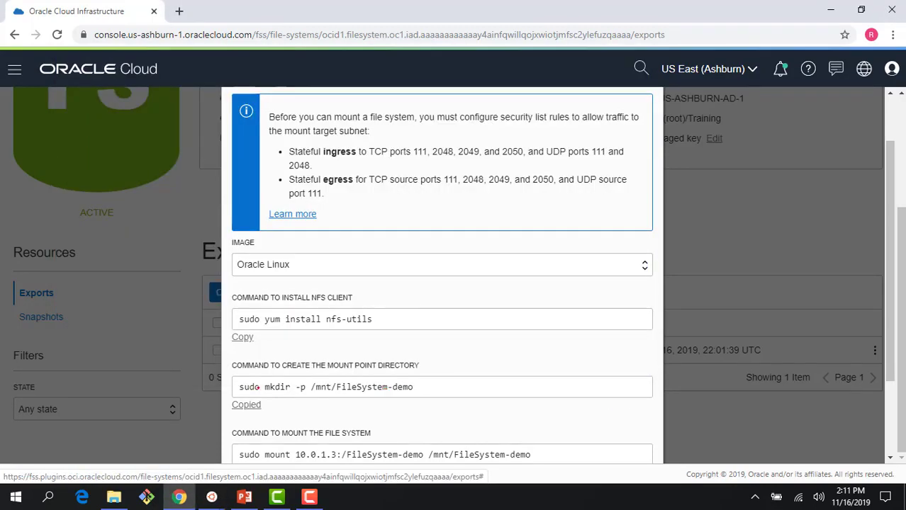
left_click_drag(238, 387, 418, 387)
key("ctrl+c")
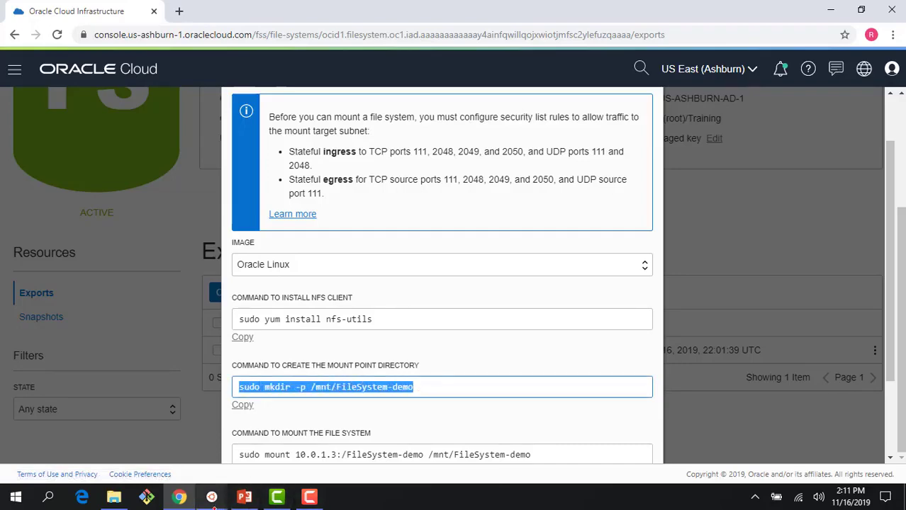
mouse_move(211, 497)
left_click(141, 383)
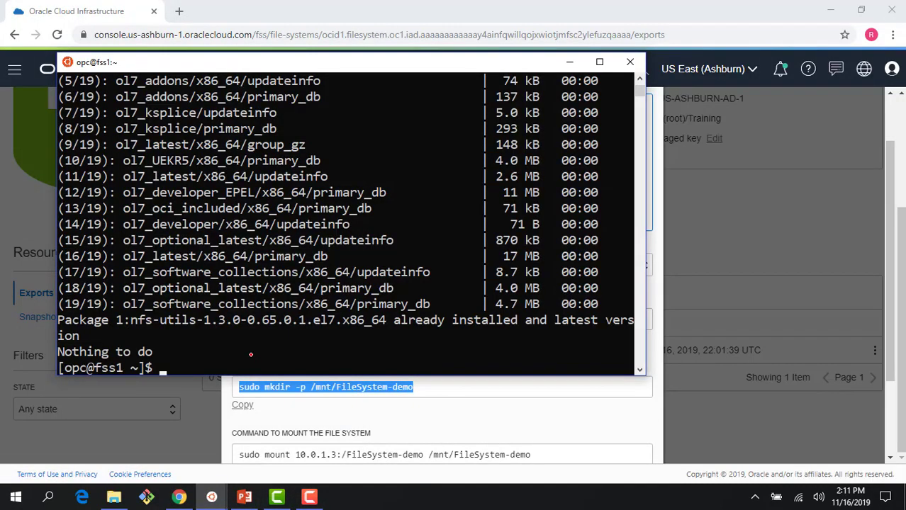
type("clear")
key("Return")
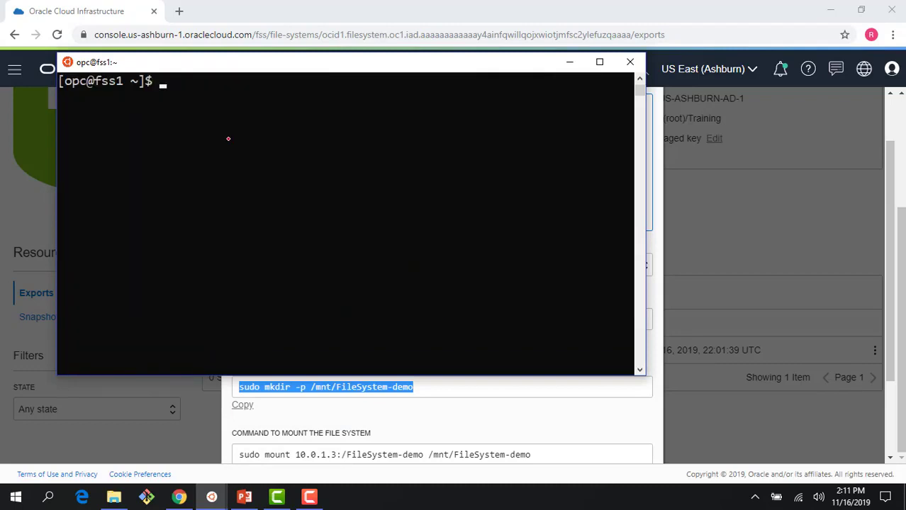
right_click(228, 139)
key("Return")
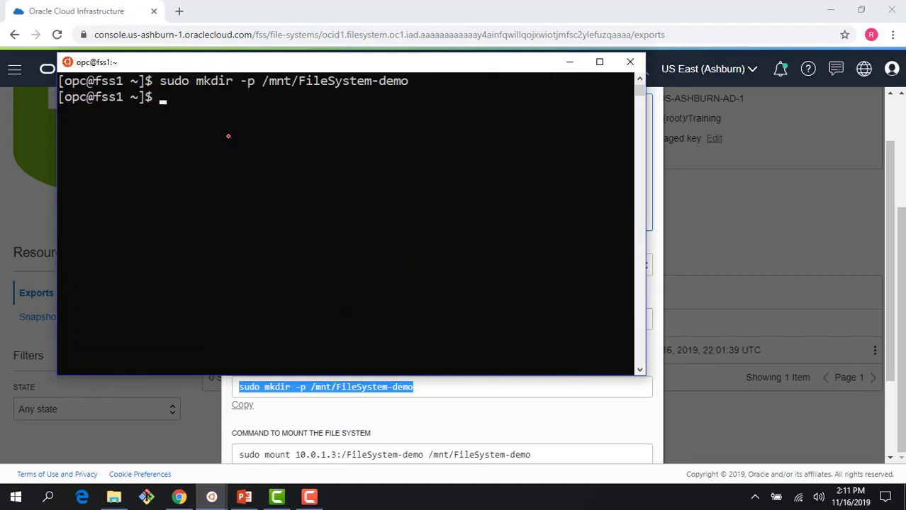
Copy the file system mount command and run "sudo mount 10.0.1.3:/FileSystem-demo /mnt/FileSystem-demo" on FSS1.
left_click(386, 379)
scroll(386, 379, "down", 2)
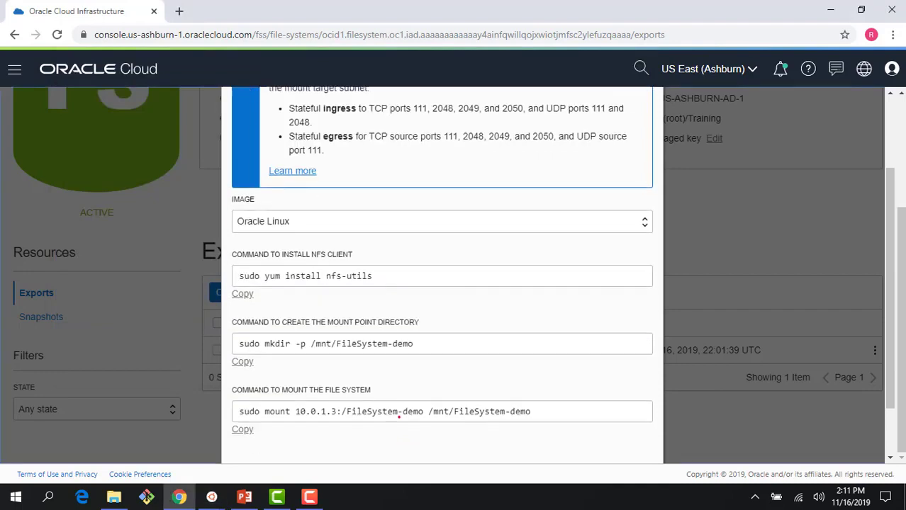
left_click(242, 362)
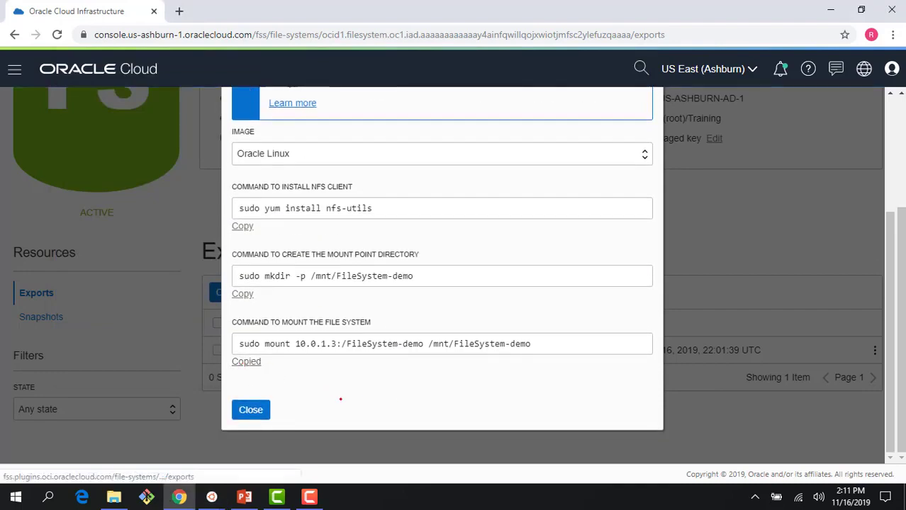
mouse_move(211, 497)
left_click(172, 447)
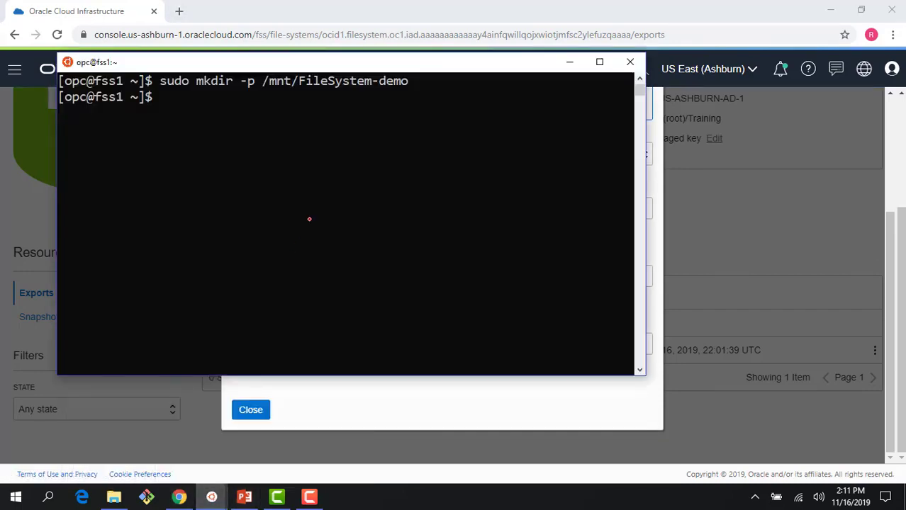
right_click(309, 219)
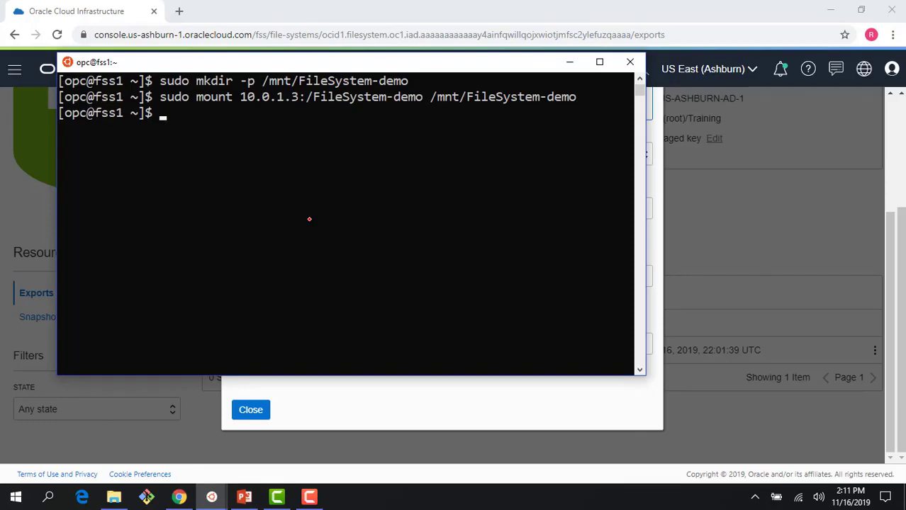
Change to the /mnt/FileSystem-demo directory on FSS1 and list its contents.
type("cd")
left_click_drag(263, 80, 403, 81)
right_click(398, 81)
right_click(237, 113)
key("Return")
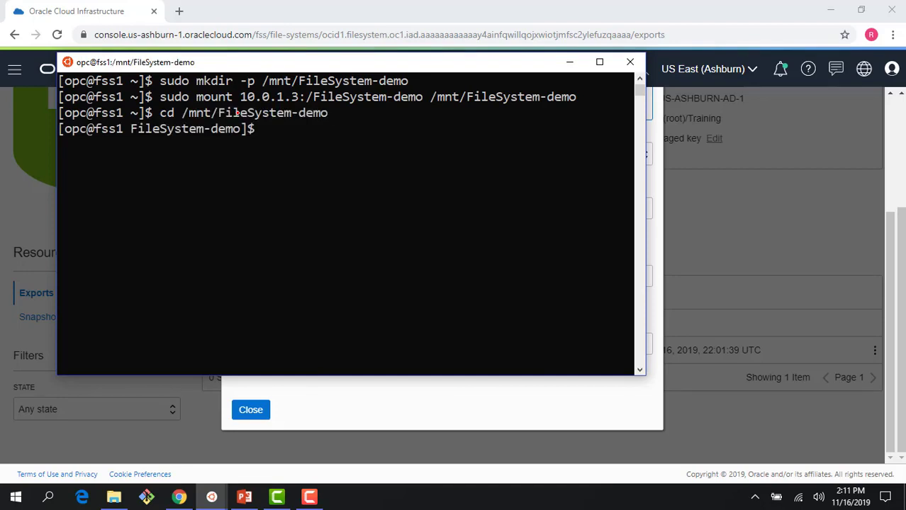
type("ls")
key("Return")
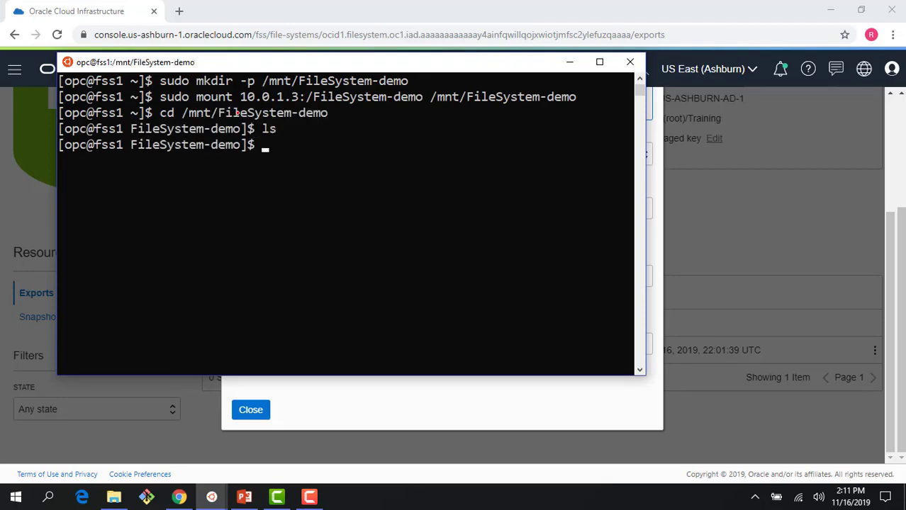
Create file1.txt with sudo vi in the mounted directory, containing "I am from FSS1", and save it.
type("sudo vi file")
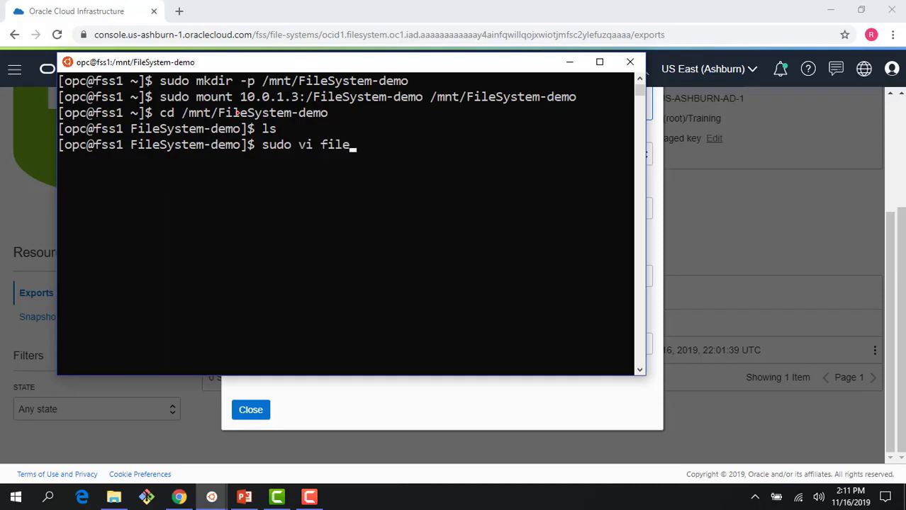
type("1.txt")
key("Return")
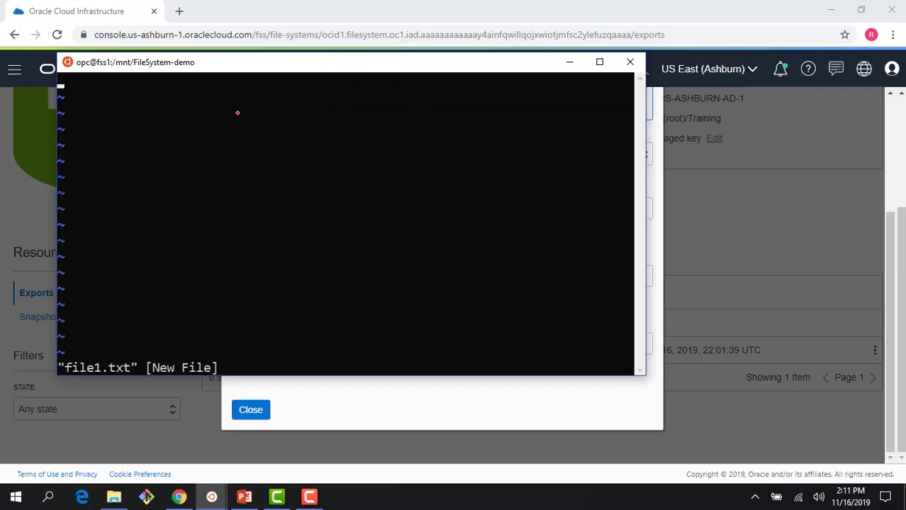
type("iI am from F")
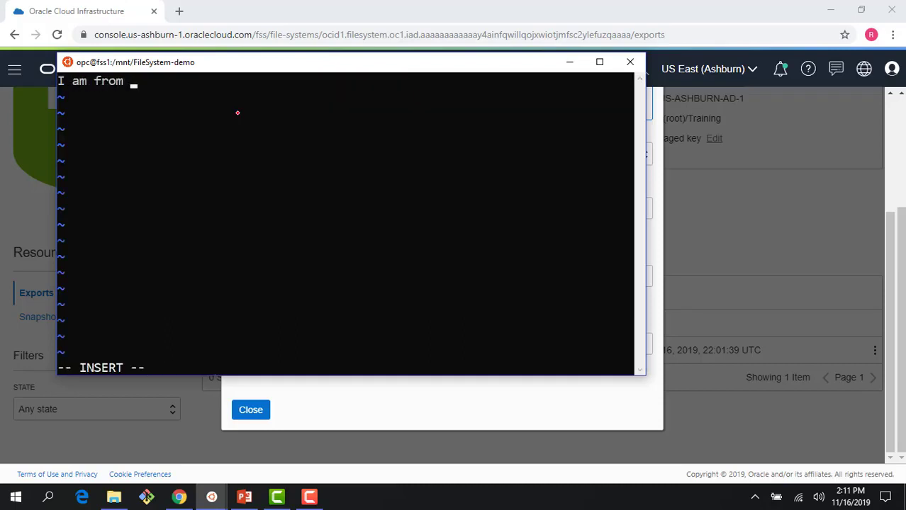
type("SS1")
key("Escape")
type(":wq!")
key("Return")
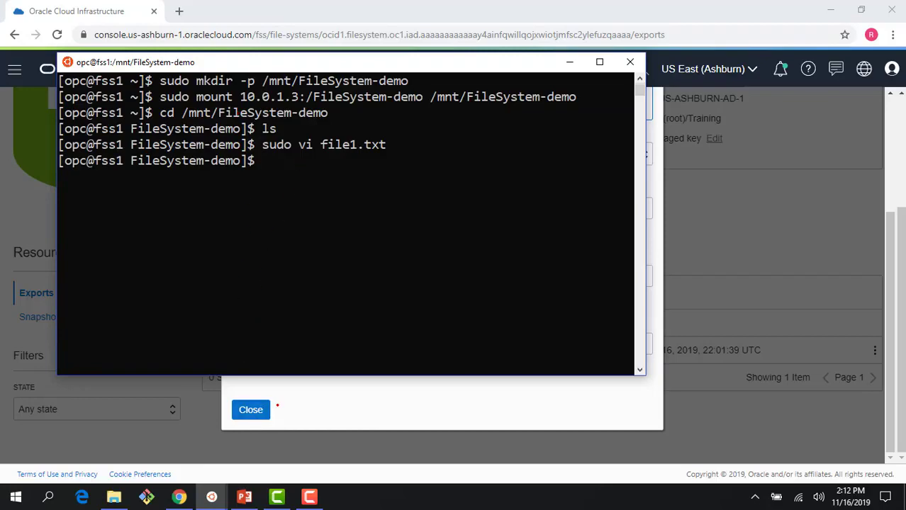
Close the mount commands and open the details of the running FSS2 compute instance in the Training compartment.
left_click(250, 413)
left_click(249, 411)
scroll(177, 248, "up", 3)
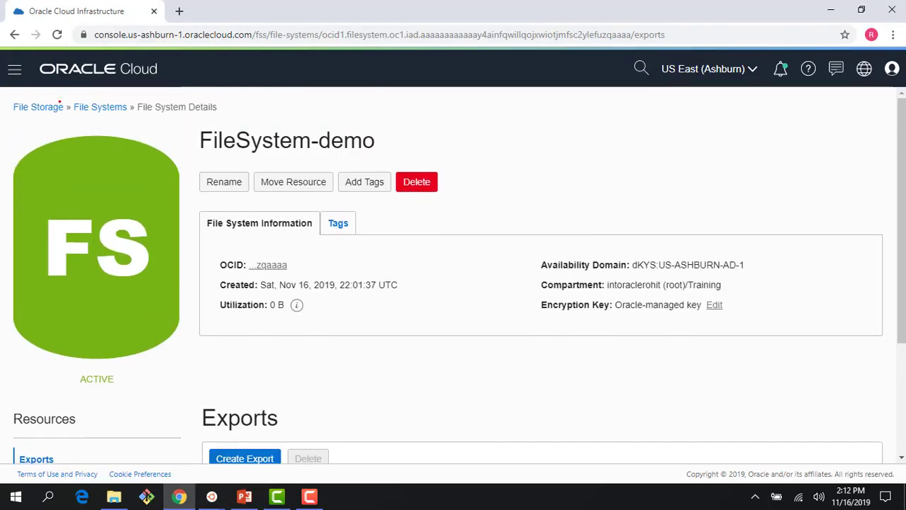
left_click(14, 69)
mouse_move(71, 126)
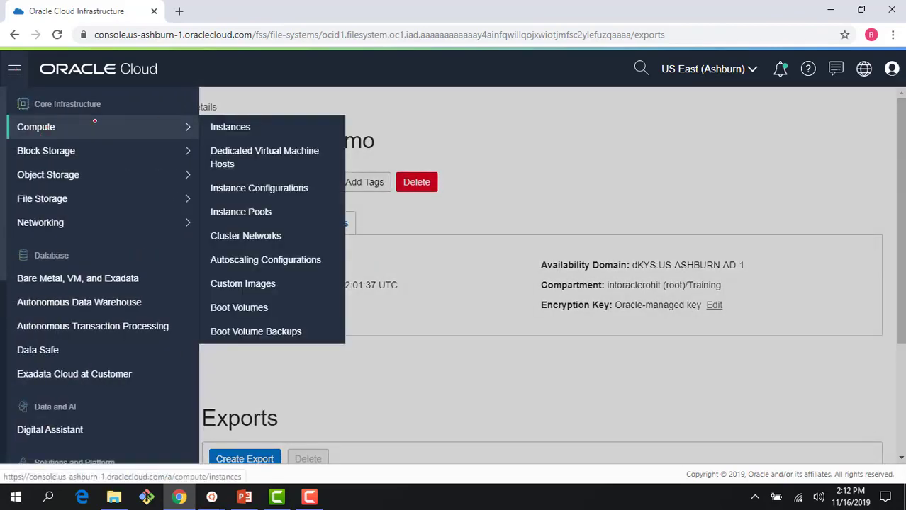
left_click(226, 126)
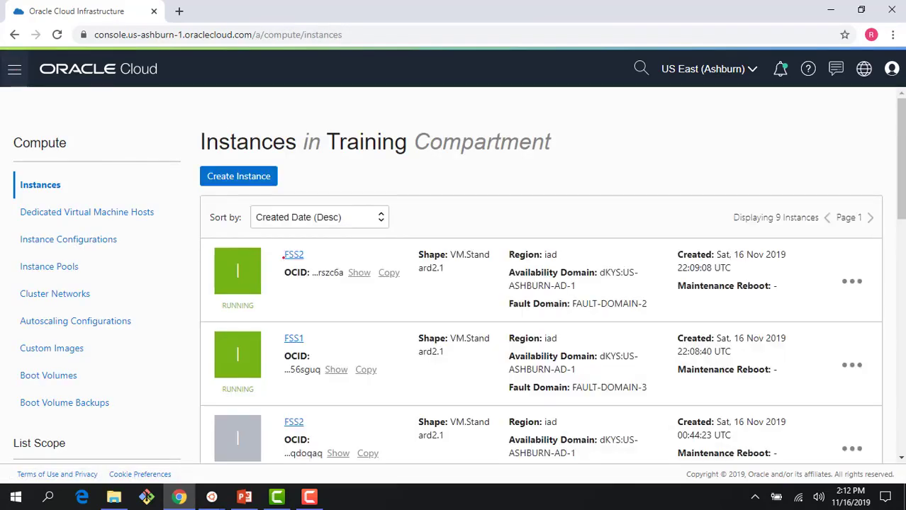
left_click(291, 255)
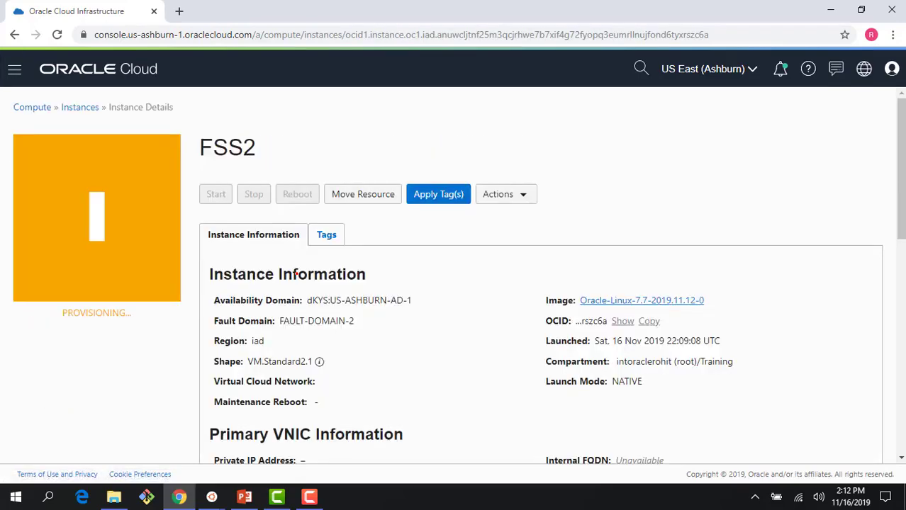
scroll(296, 273, "down", 3)
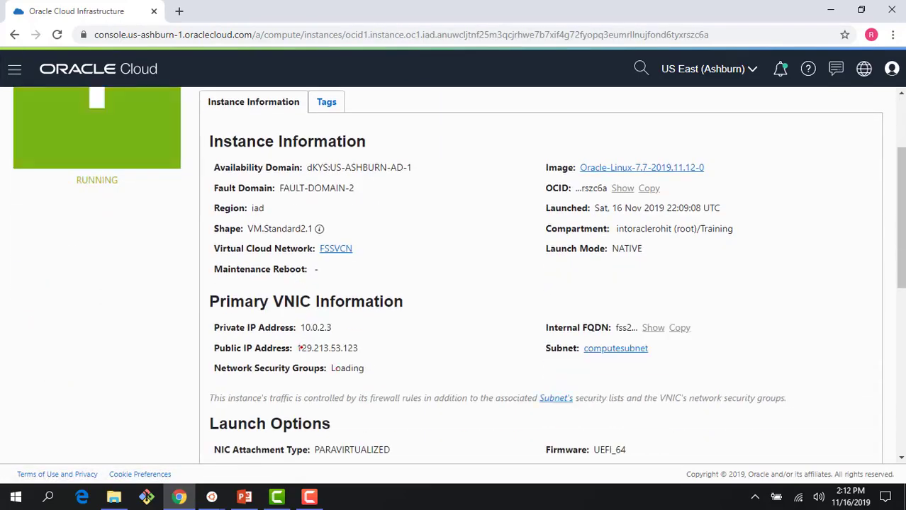
scroll(316, 338, "up", 1)
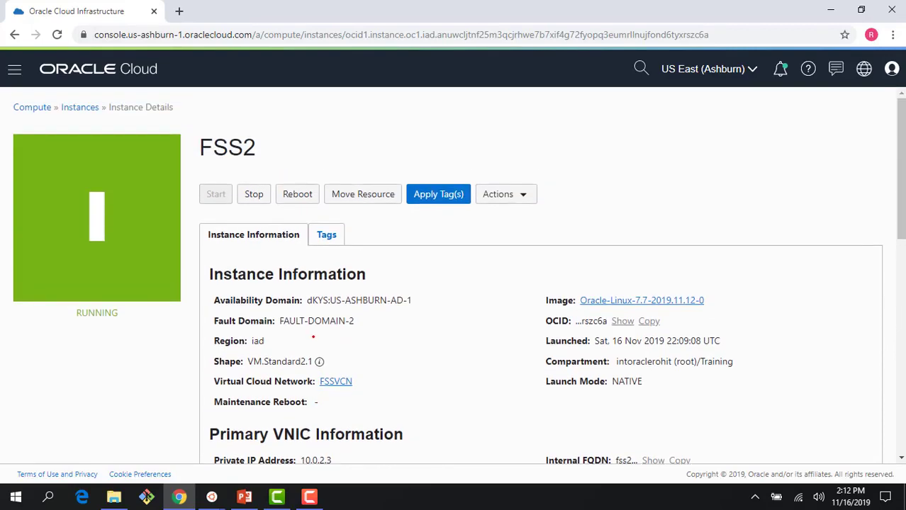
scroll(292, 302, "down", 3)
left_click_drag(297, 281, 367, 281)
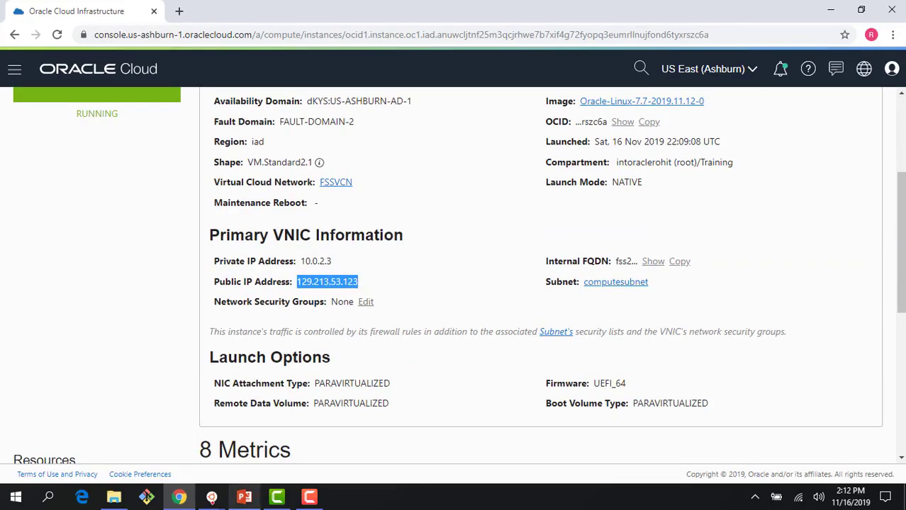
mouse_move(211, 496)
left_click(256, 416)
type("ssh opc@")
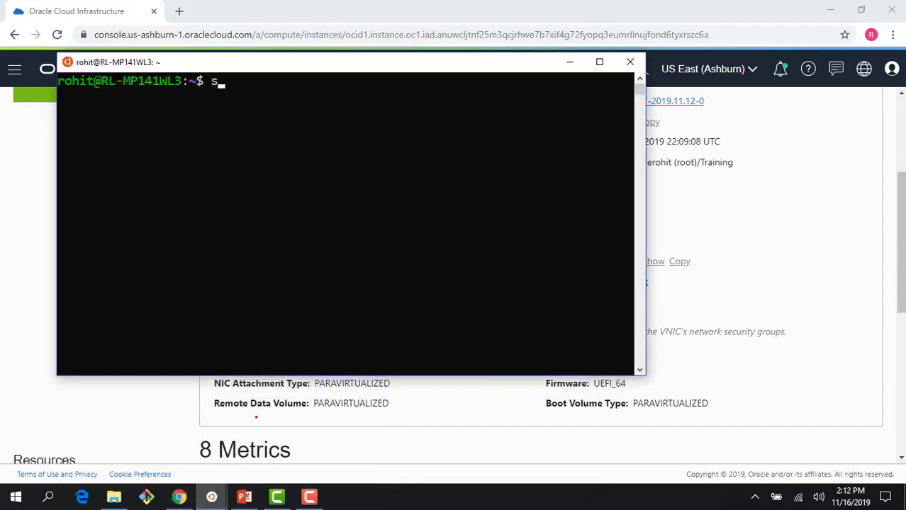
right_click(329, 249)
key("Return")
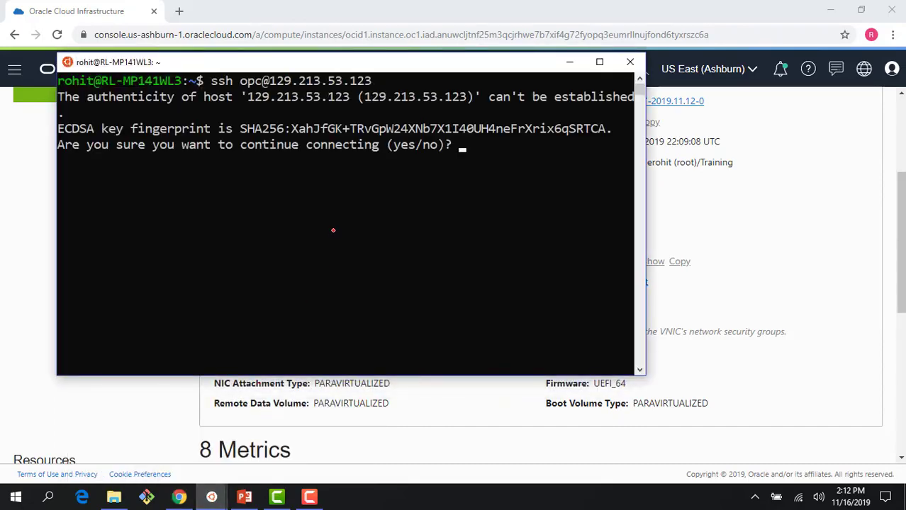
type("yes")
key("Return")
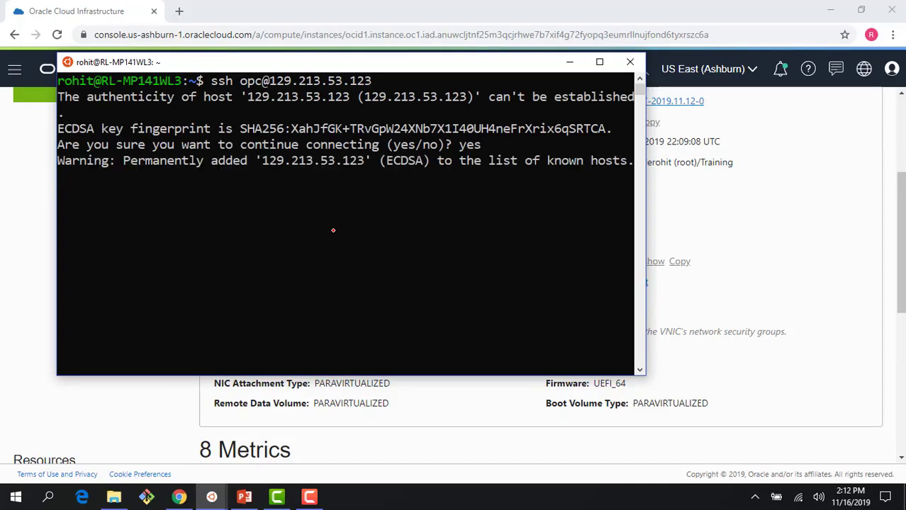
Return to the FileSystem-demo file system in the cloud console and show the mount commands for its export.
key("alt+Tab")
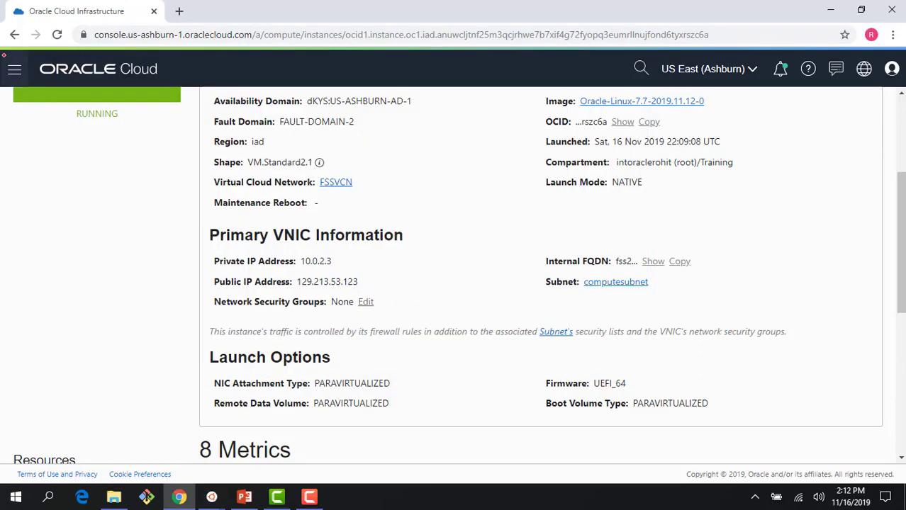
left_click(14, 69)
mouse_move(66, 191)
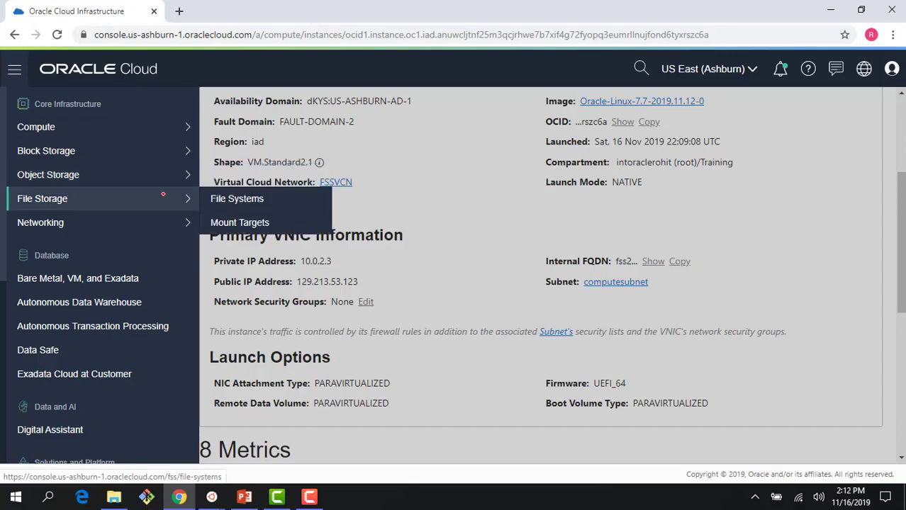
left_click(221, 197)
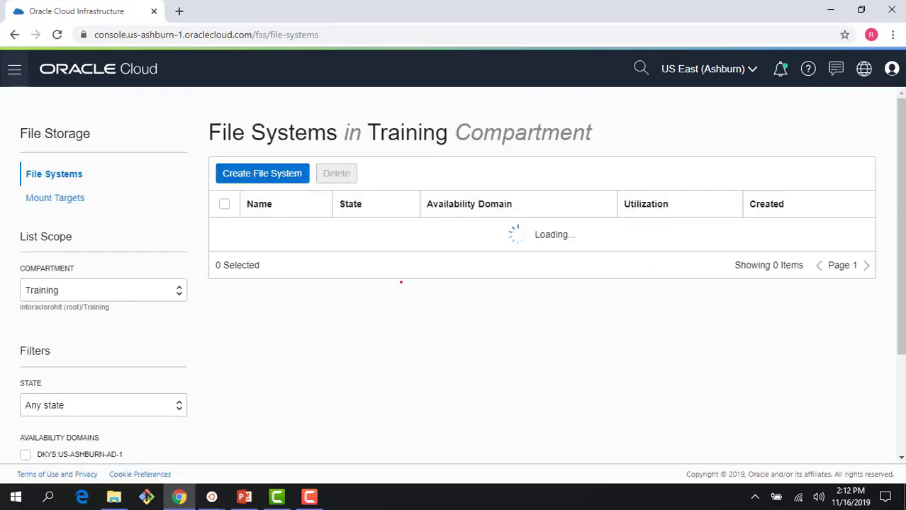
left_click(291, 231)
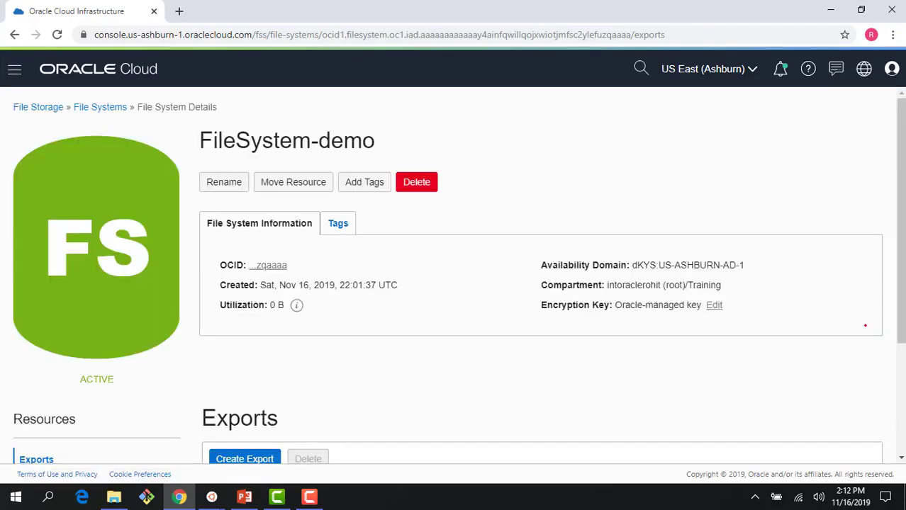
scroll(850, 340, "down", 2)
left_click(872, 349)
left_click(815, 401)
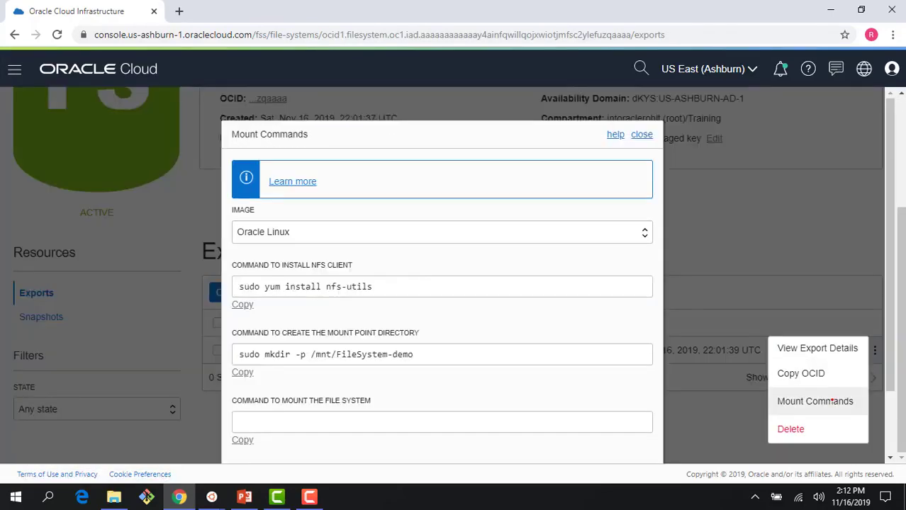
Copy the NFS client installation command and run "sudo yum install nfs-utils" on FSS2.
left_click_drag(238, 386, 381, 382)
key("ctrl+c")
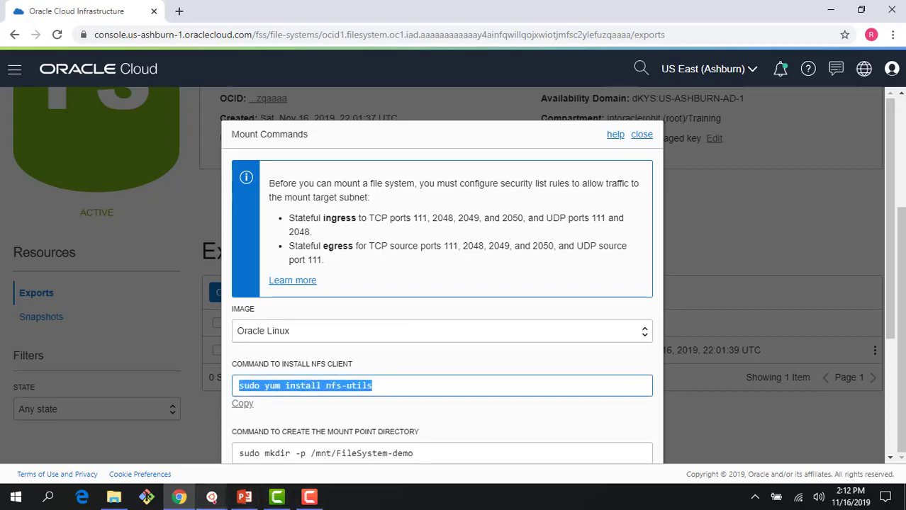
mouse_move(212, 497)
left_click(284, 434)
right_click(281, 311)
key("Return")
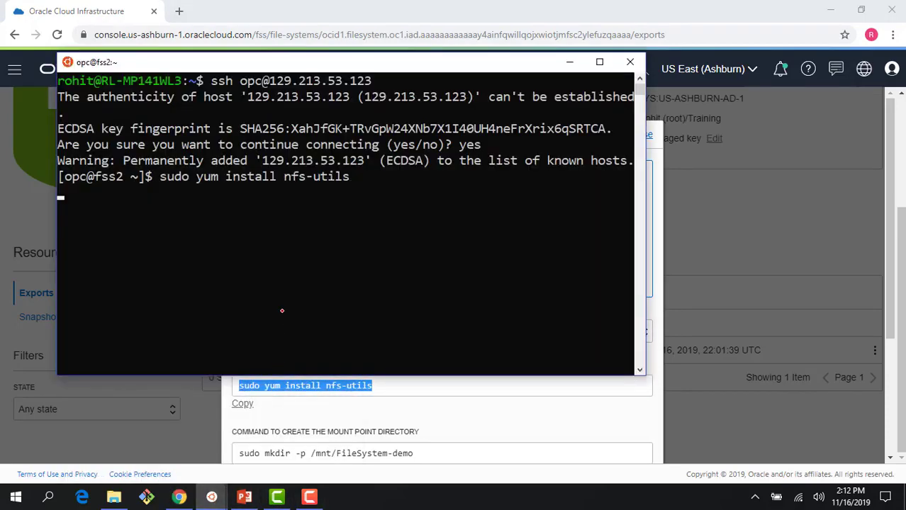
Copy the mount point directory command and run "sudo mkdir -p /mnt/FileSystem-demo" on FSS2.
left_click(478, 414)
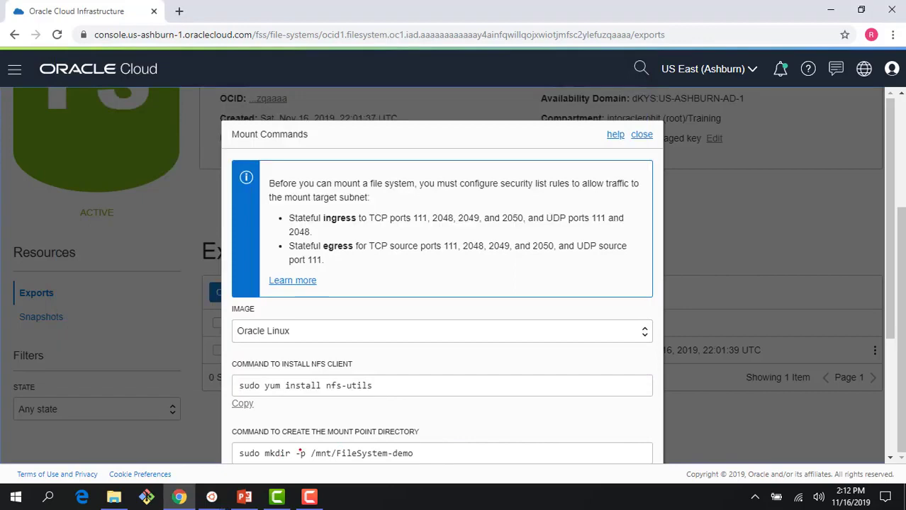
scroll(300, 453, "down", 1)
left_click(243, 405)
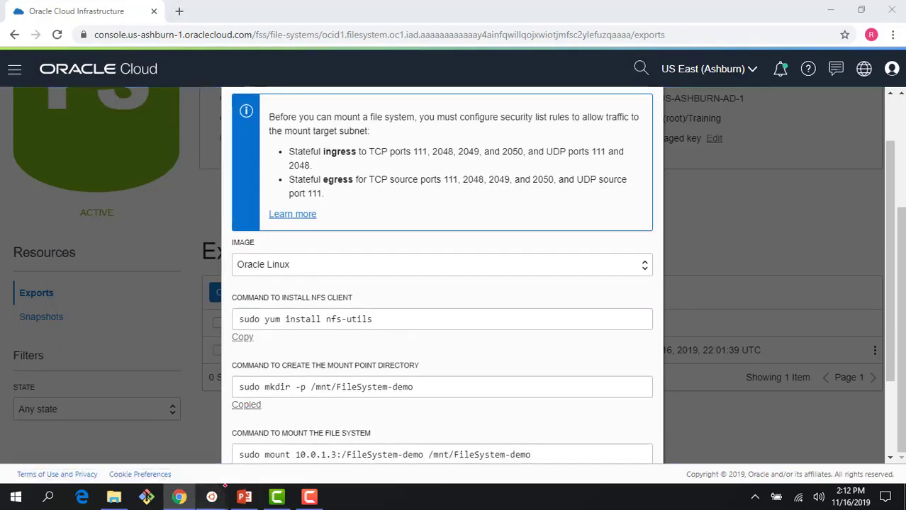
left_click(212, 495)
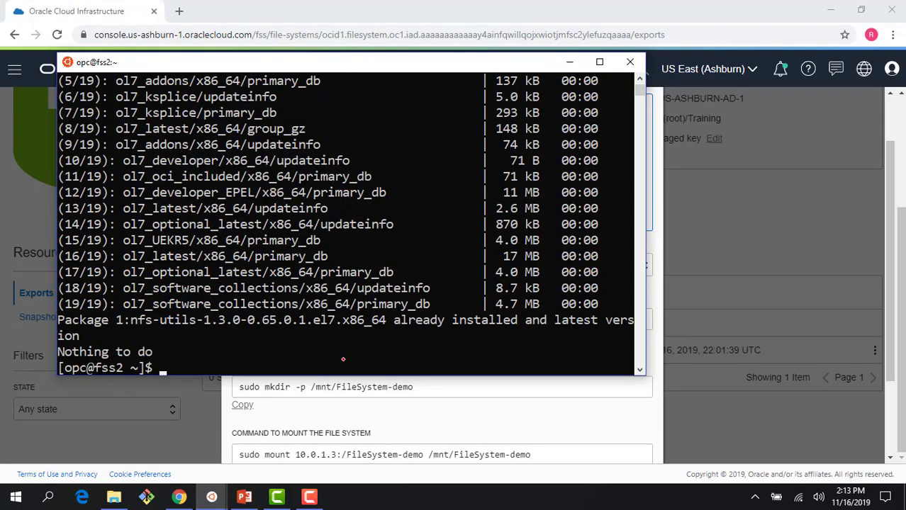
right_click(343, 359)
key("Return")
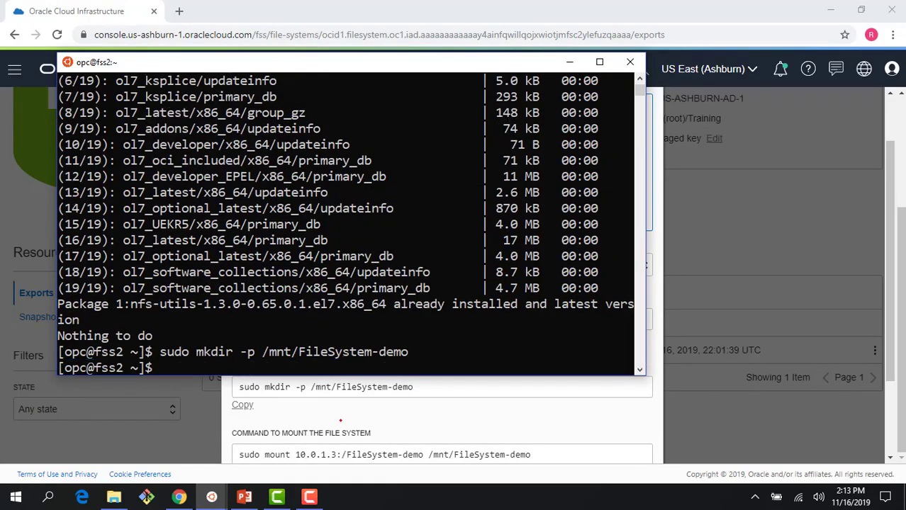
Copy the file system mount command and run "sudo mount 10.0.1.3:/FileSystem-demo /mnt/FileSystem-demo" on FSS2.
left_click(340, 420)
scroll(314, 408, "down", 2)
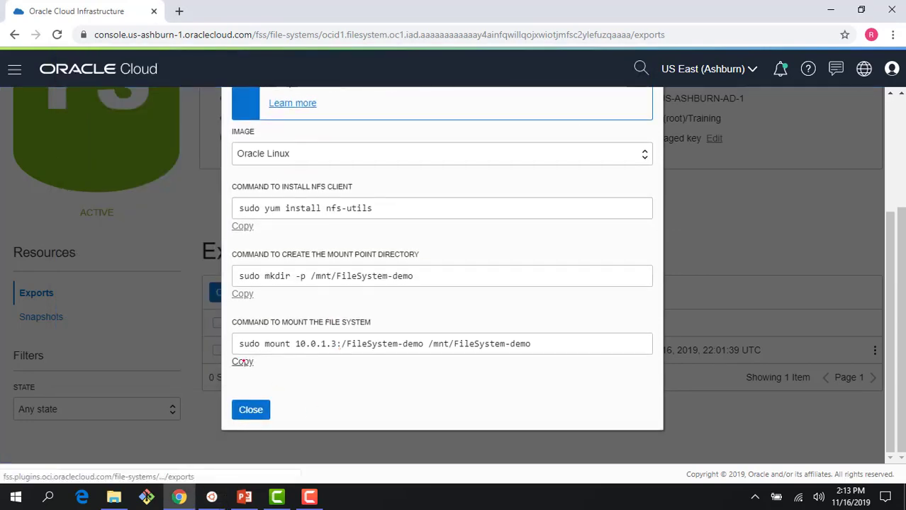
left_click(242, 362)
mouse_move(211, 497)
left_click(249, 462)
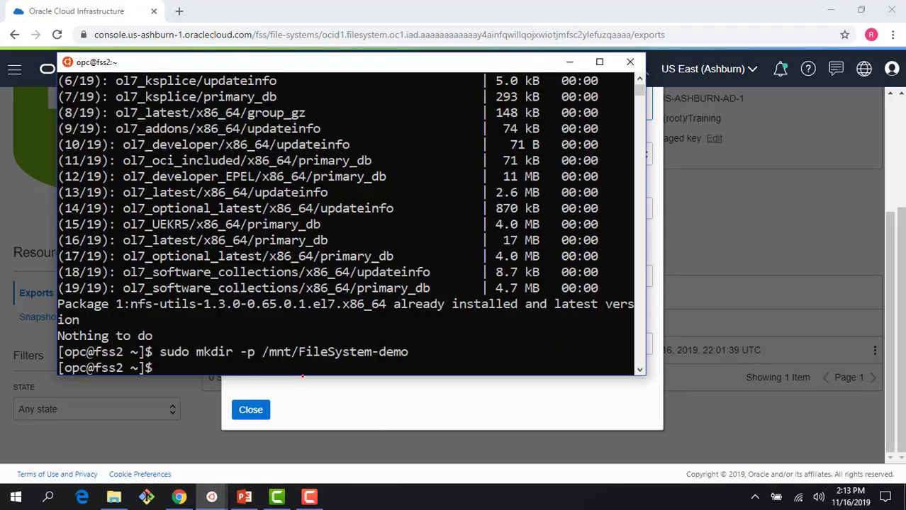
right_click(302, 368)
key("Return")
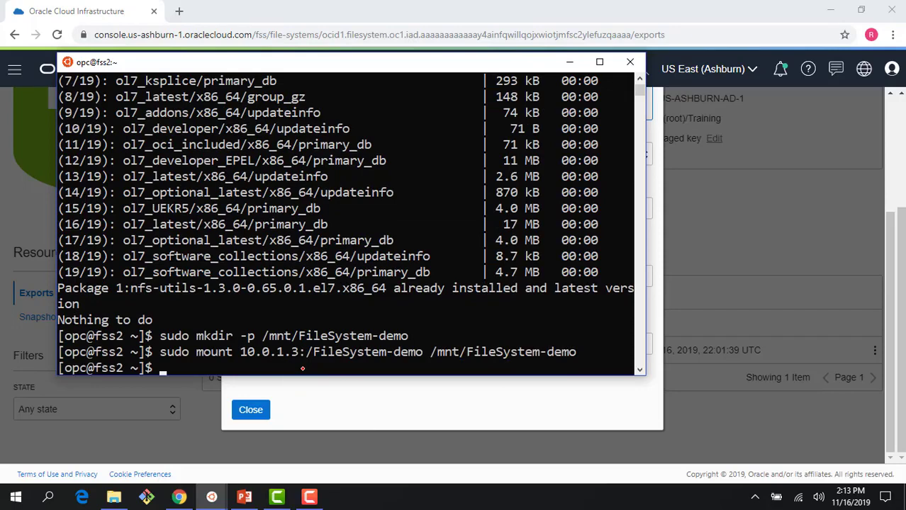
Change to the /mnt/FileSystem-demo directory on FSS2 and list its contents.
type("cd")
left_click_drag(262, 336, 406, 337)
right_click(405, 336)
right_click(313, 357)
key("Return")
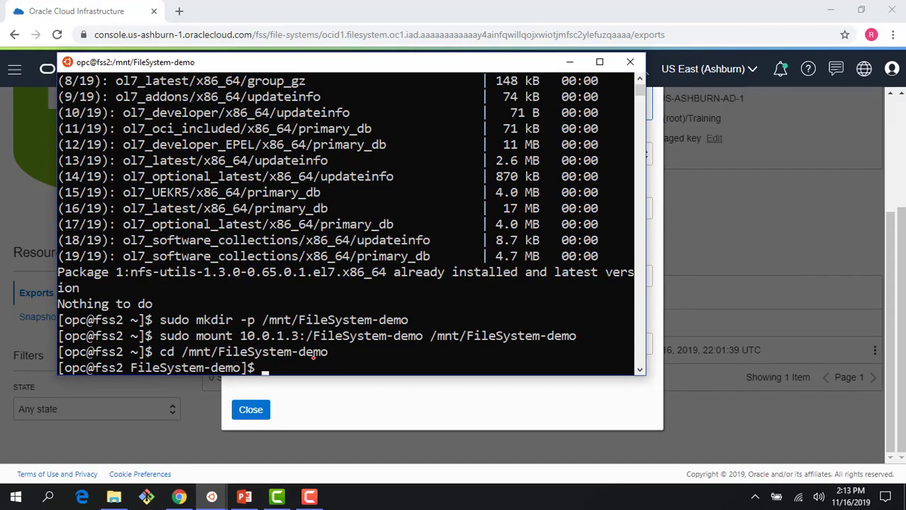
type("ls")
key("Return")
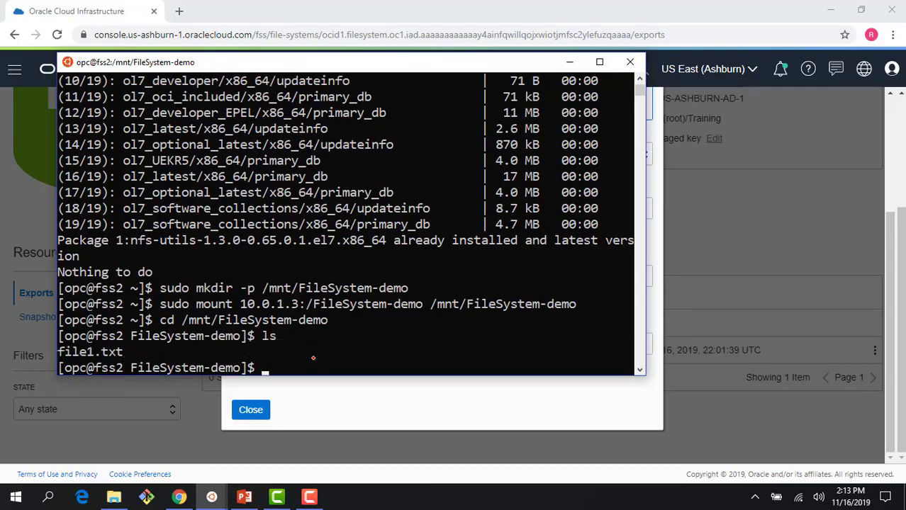
Print the contents of file1.txt with cat on FSS2.
type("ctt file.1")
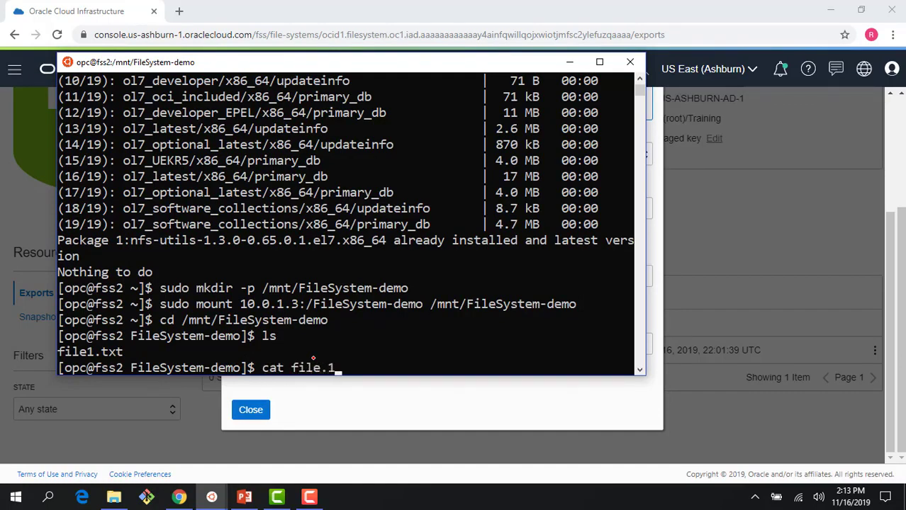
key("BackSpace")
key("BackSpace")
type("1.txt")
key("Return")
Open file1.txt with sudo vi on FSS2 and insert a second line reading "I am from FSS1".
type("sudo ")
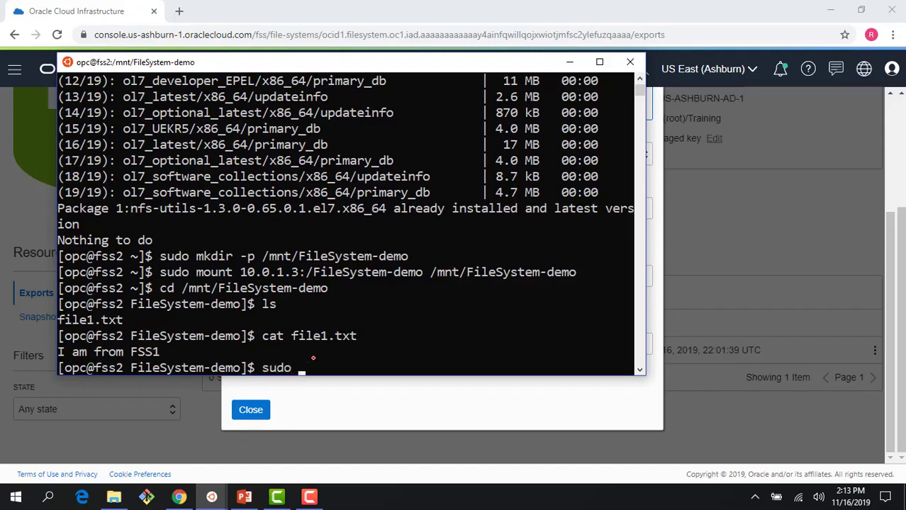
type("vi file1.")
key("Tab")
key("Return")
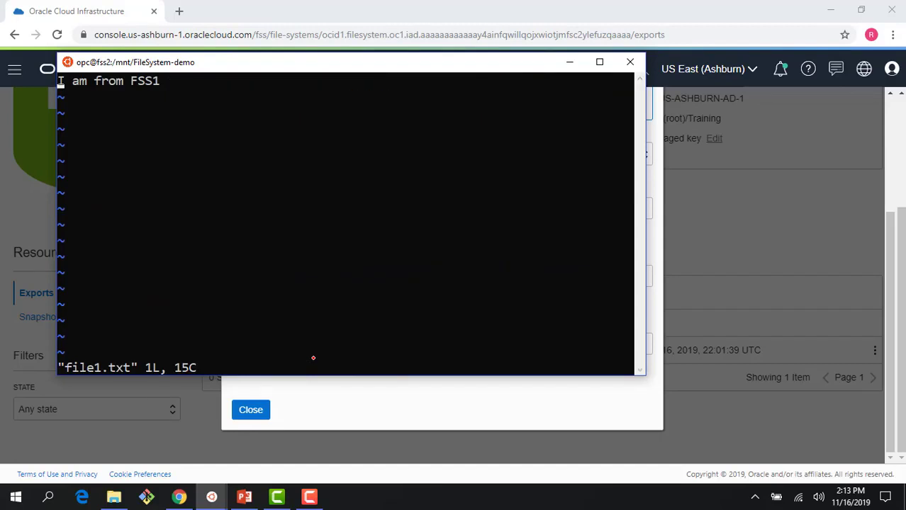
key("i")
key("Right")
key("Right")
key("Right")
key("Right")
key("Right")
key("Right")
key("Right")
key("Right")
key("Right")
key("Right")
key("Right")
key("Right")
key("Right")
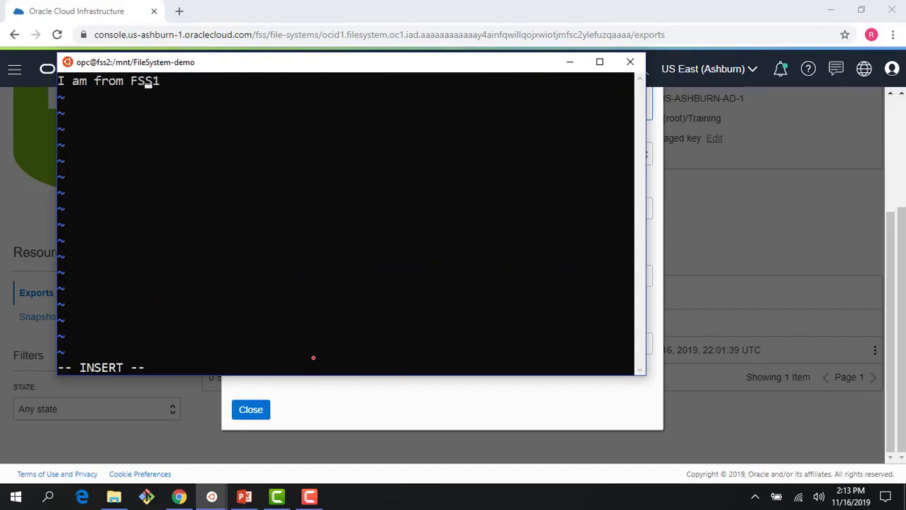
key("Return")
key("Up")
key("Right")
key("Right")
key("Right")
key("Right")
key("Right")
key("Right")
key("Right")
key("Right")
key("Right")
key("Right")
key("Right")
type("1")
key("Return")
type("I am from FSS1")
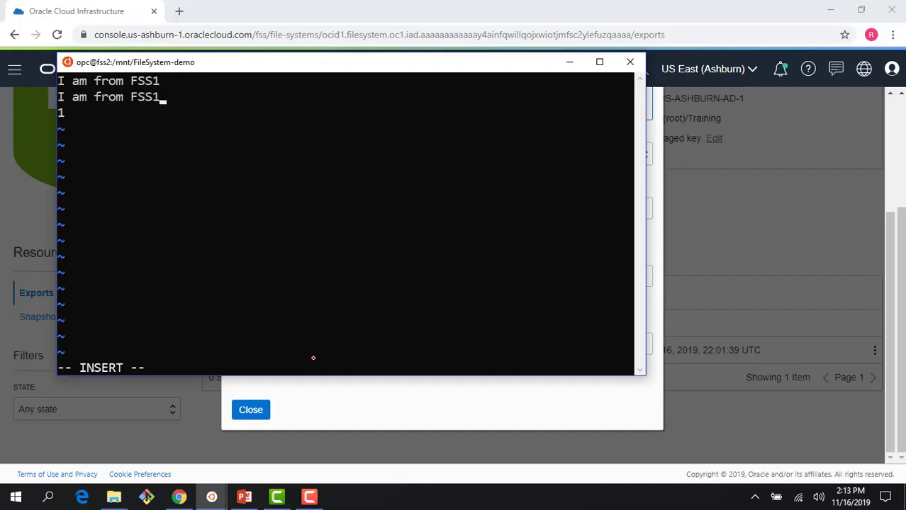
Correct the second line to "I am from FSS2", delete the stray 1 beneath it, and save and quit with ":wq!".
key("Down")
key("Up")
key("BackSpace")
type("2")
key("Down")
key("BackSpace")
key("Escape")
type(":wq!")
key("Return")
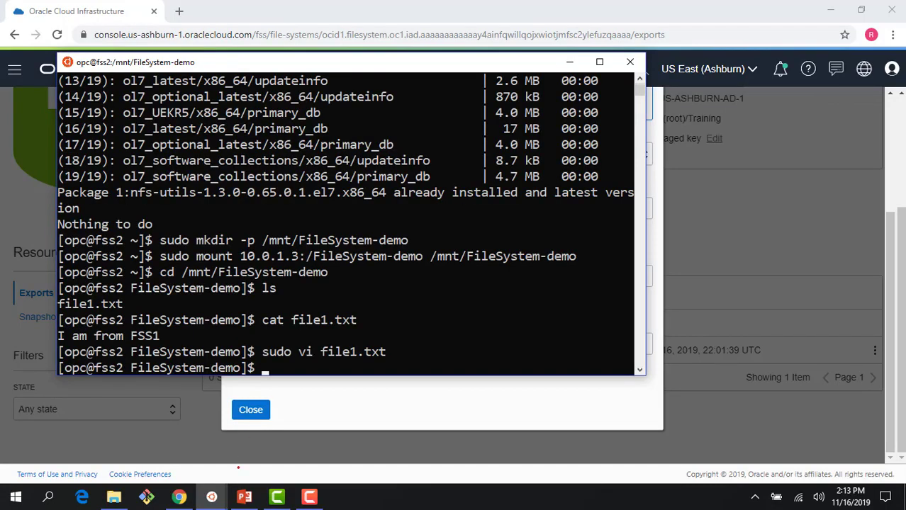
Switch to the FSS1 terminal and print the contents of file1.txt with cat.
mouse_move(212, 496)
left_click(182, 459)
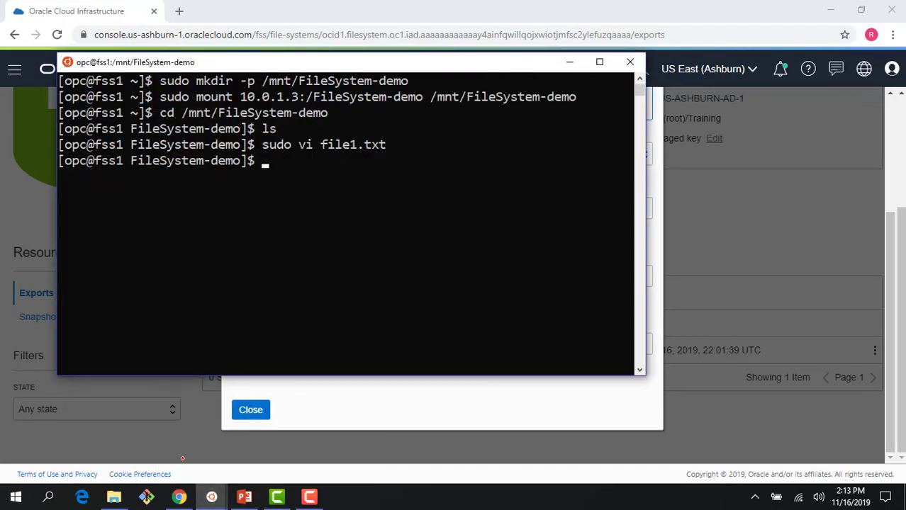
type("cat file")
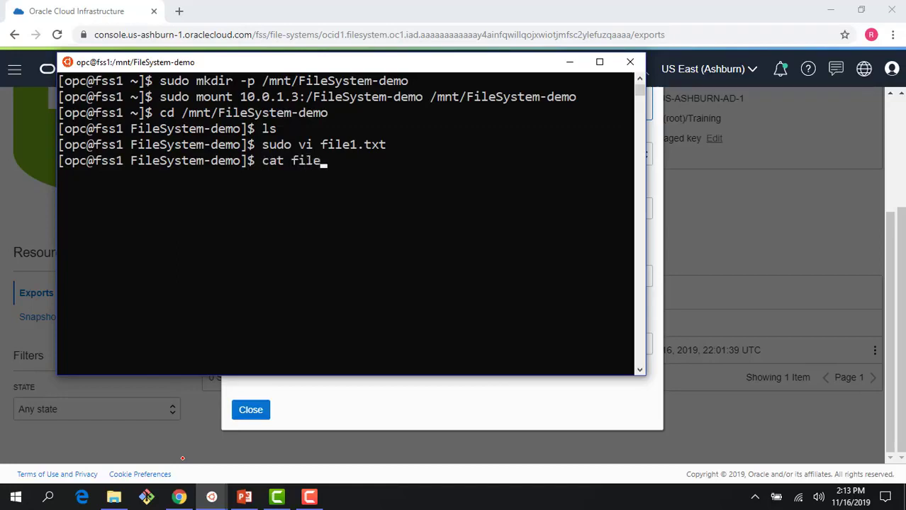
type("1.txt")
key("Return")
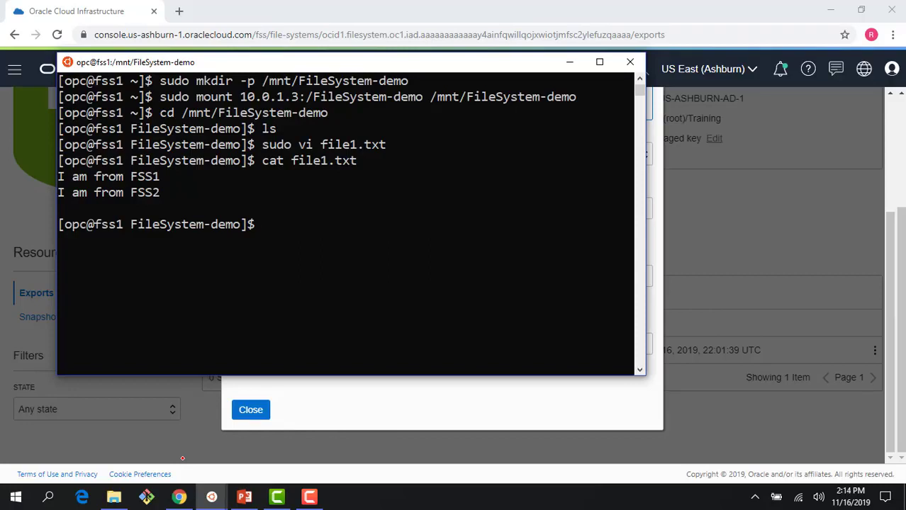
Switch to the File_Storage_Service_L100.pptx presentation in PowerPoint and start the slide show from the Demo slide.
left_click(244, 497)
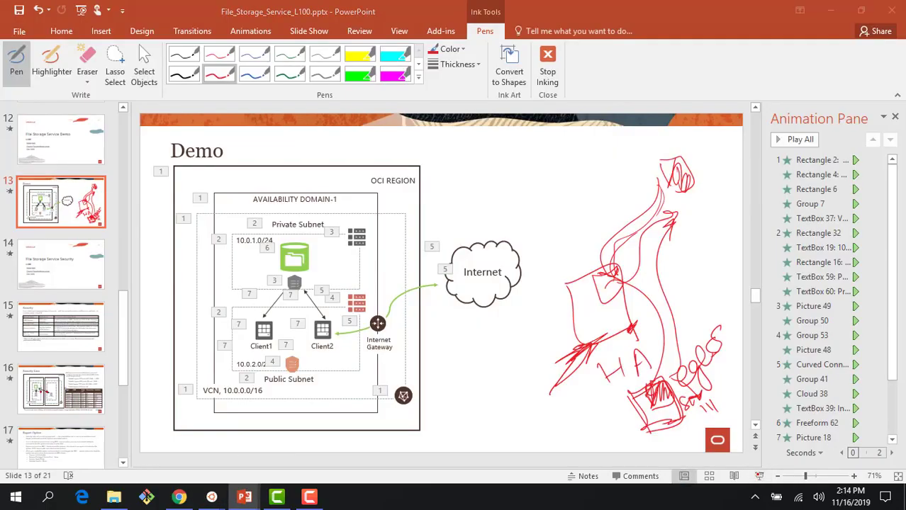
left_click(759, 476)
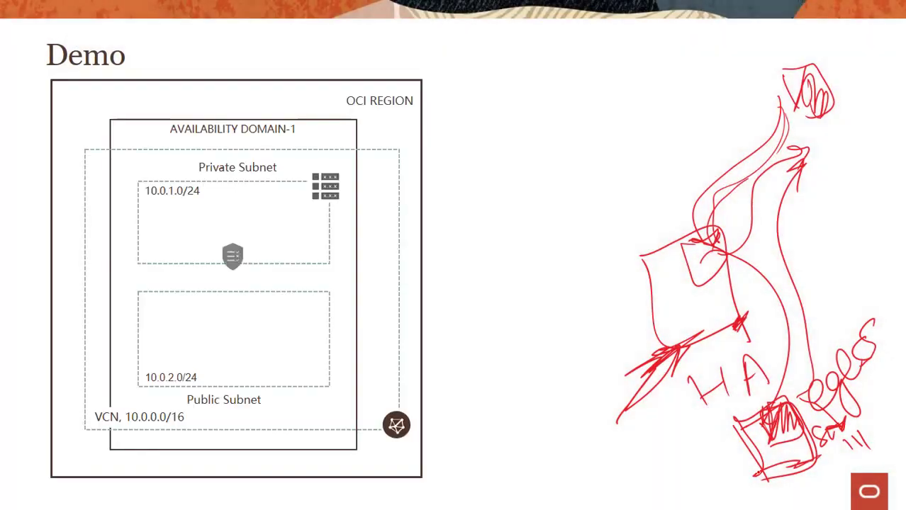